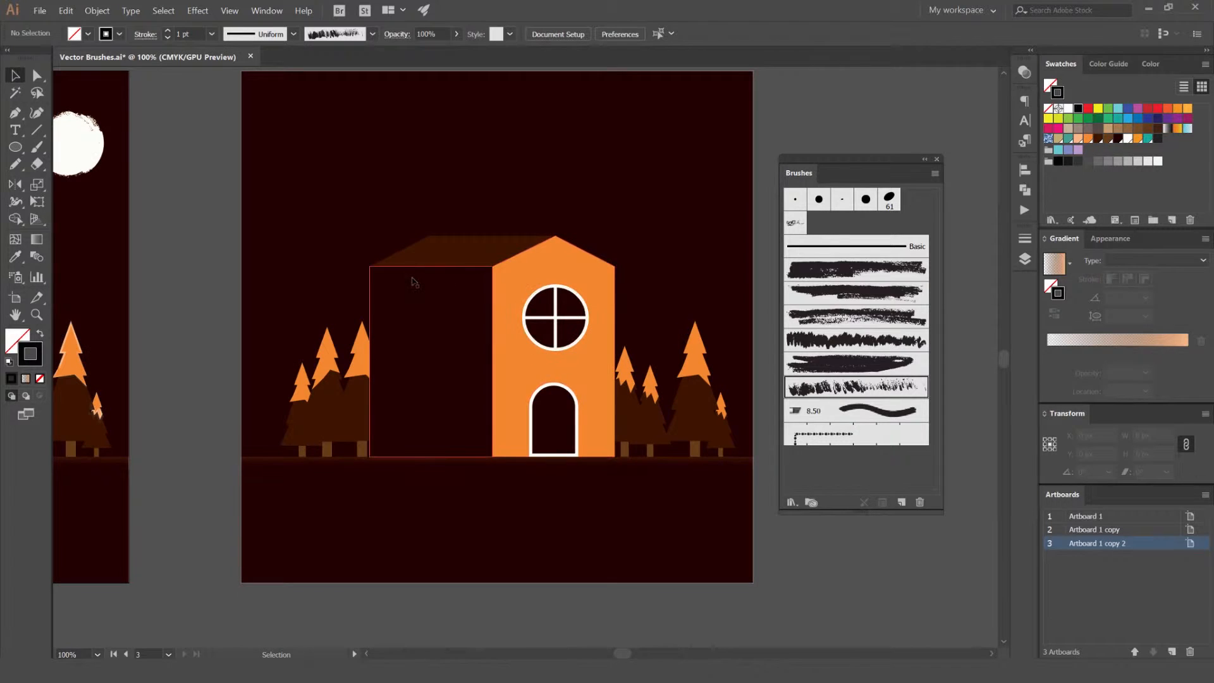
# - Examine the brush-textured house illustration up close, especially its roof edges and glow, and compare it with the plain version
pyautogui.moveTo(365, 275); pyautogui.dragTo(840, 292)
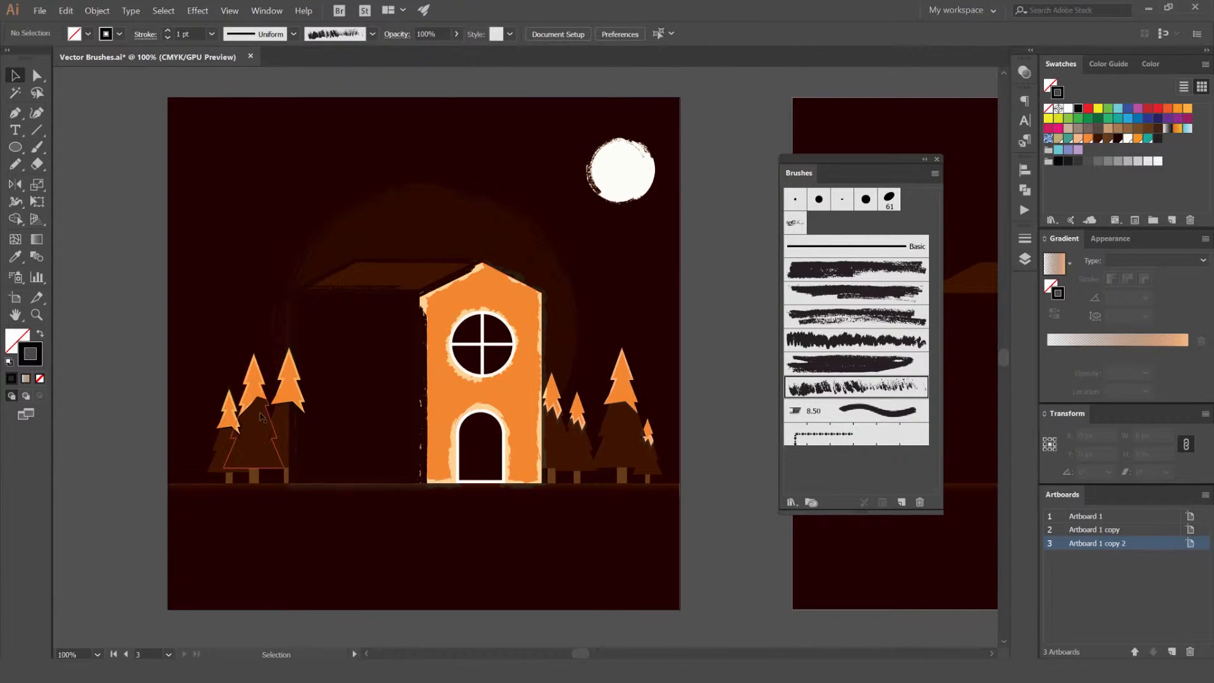
pyautogui.scroll(-1, 687, 293)
pyautogui.moveTo(687, 293); pyautogui.dragTo(358, 305)
pyautogui.moveTo(496, 160); pyautogui.dragTo(698, 145)
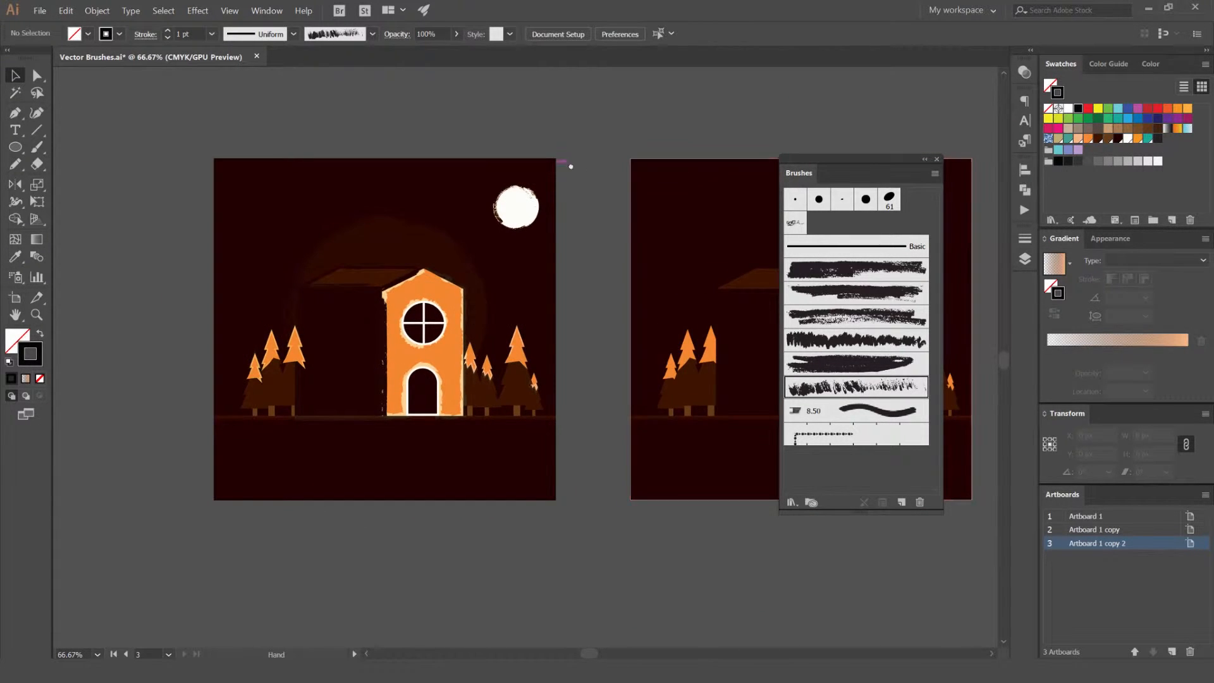
pyautogui.moveTo(561, 168); pyautogui.dragTo(710, 177)
pyautogui.scroll(6, 548, 245)
pyautogui.scroll(5, 556, 314)
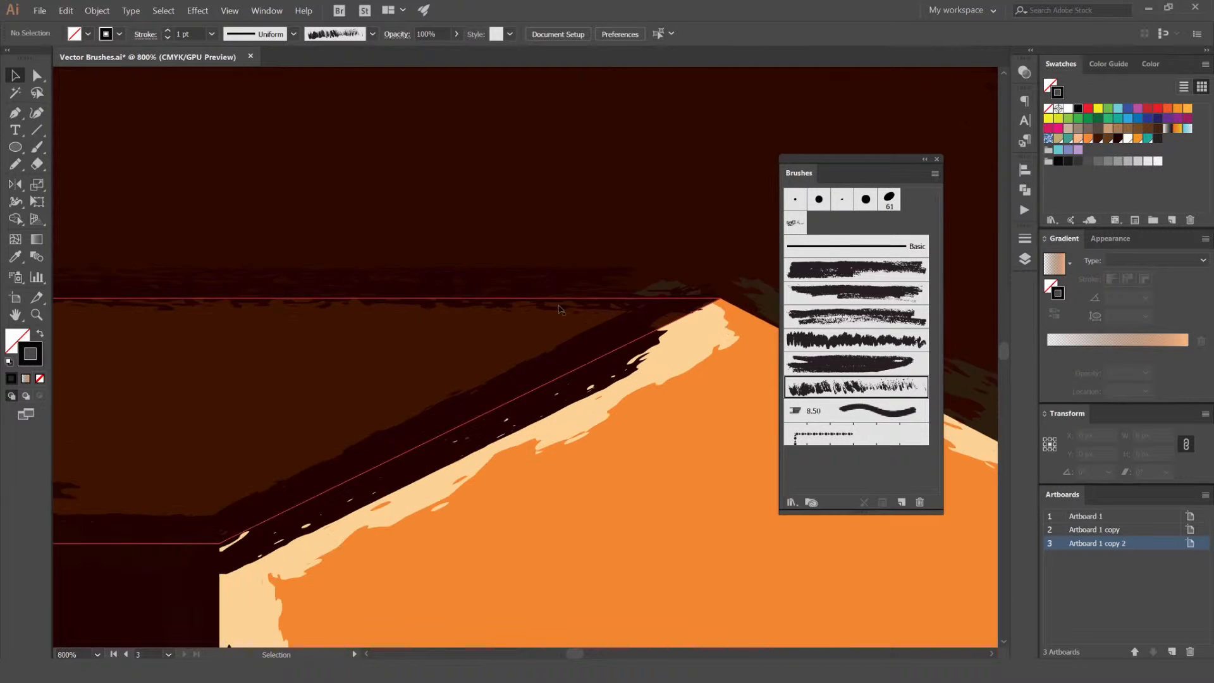
pyautogui.scroll(-7, 557, 306)
pyautogui.scroll(3, 578, 270)
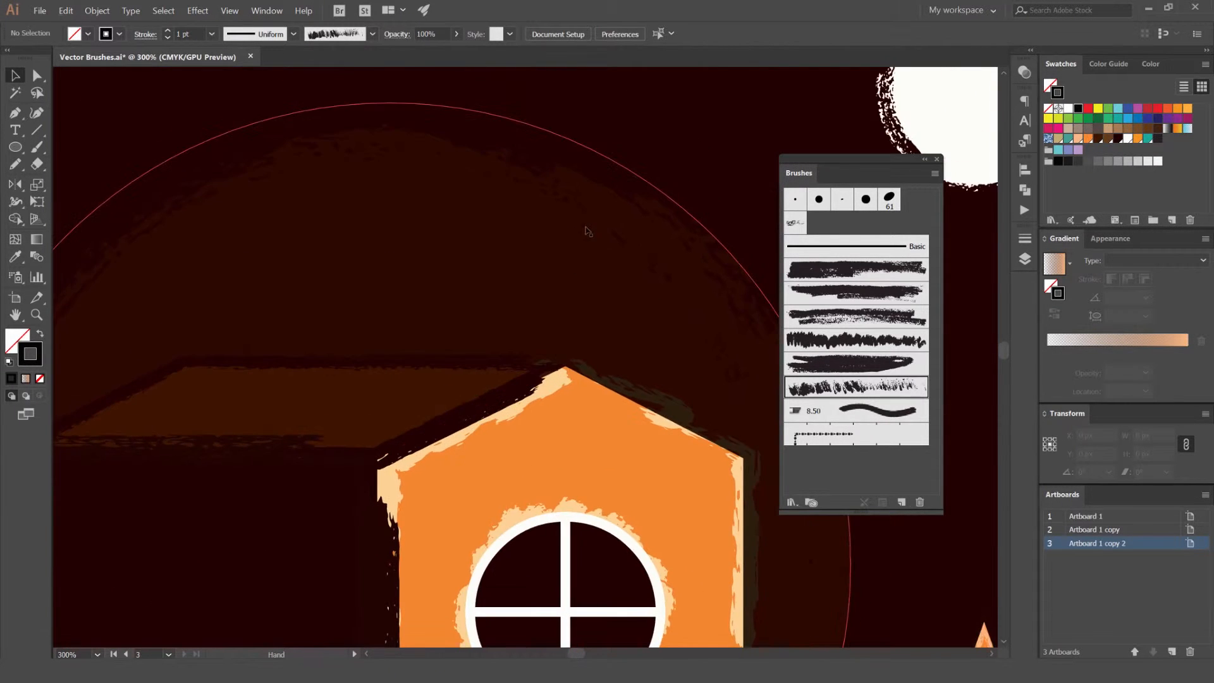
pyautogui.scroll(-9, 507, 272)
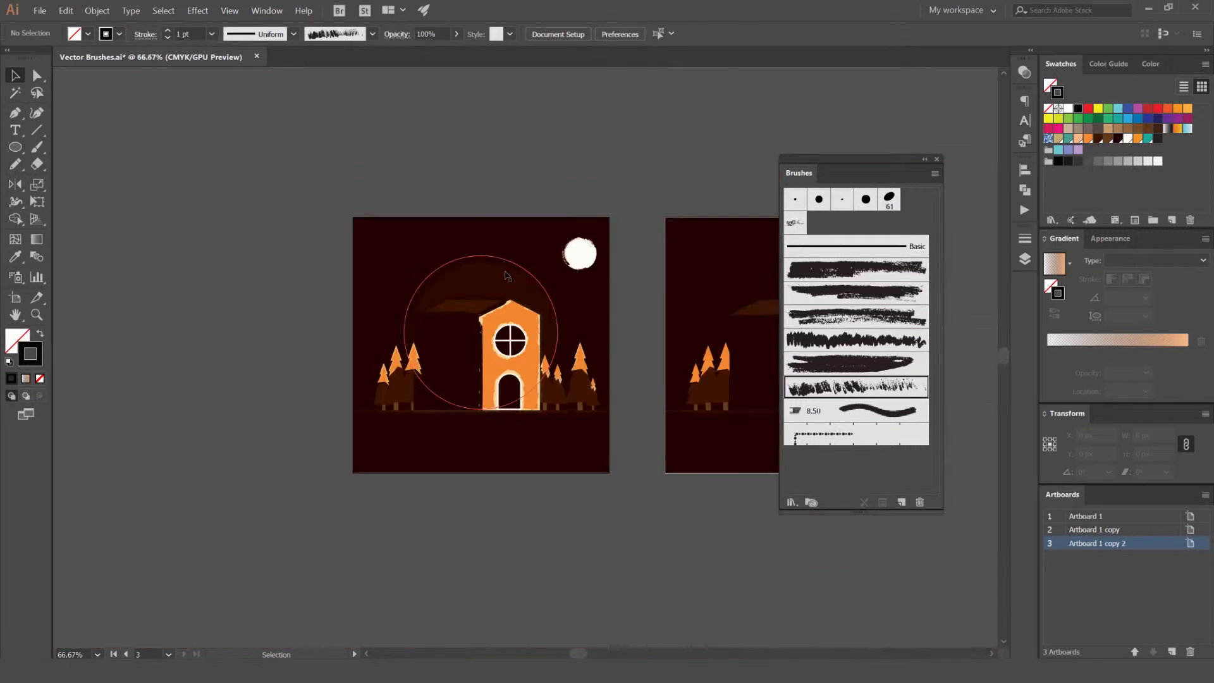
pyautogui.scroll(2, 600, 271)
pyautogui.moveTo(723, 251); pyautogui.dragTo(610, 228)
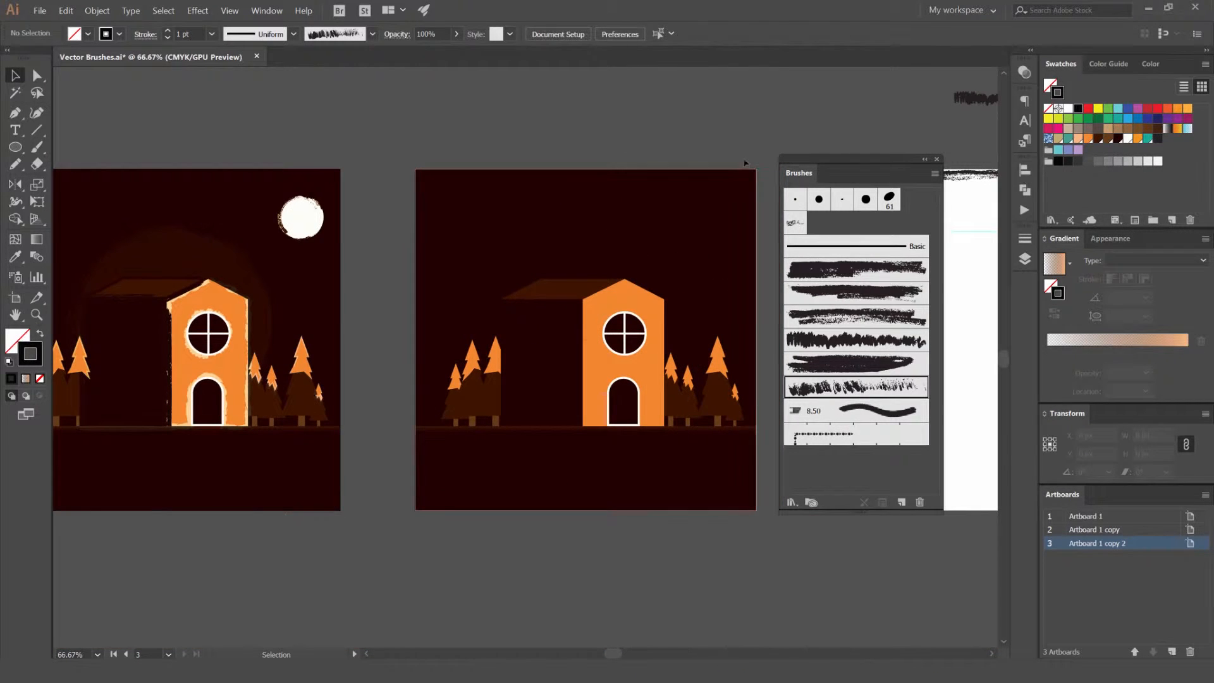
# - Move the floating Brushes panel clear of the plain house artboard
pyautogui.moveTo(853, 160); pyautogui.dragTo(893, 142)
pyautogui.scroll(2, 572, 287)
pyautogui.scroll(-2, 572, 280)
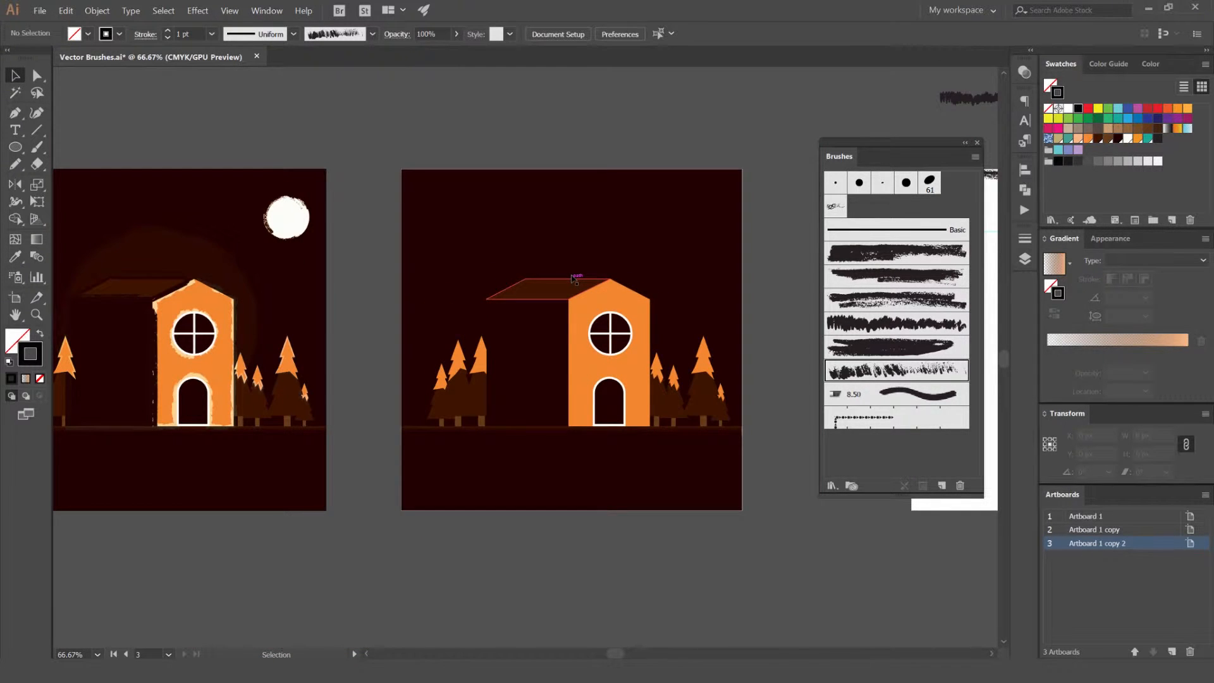
pyautogui.scroll(3, 558, 298)
pyautogui.scroll(1, 563, 341)
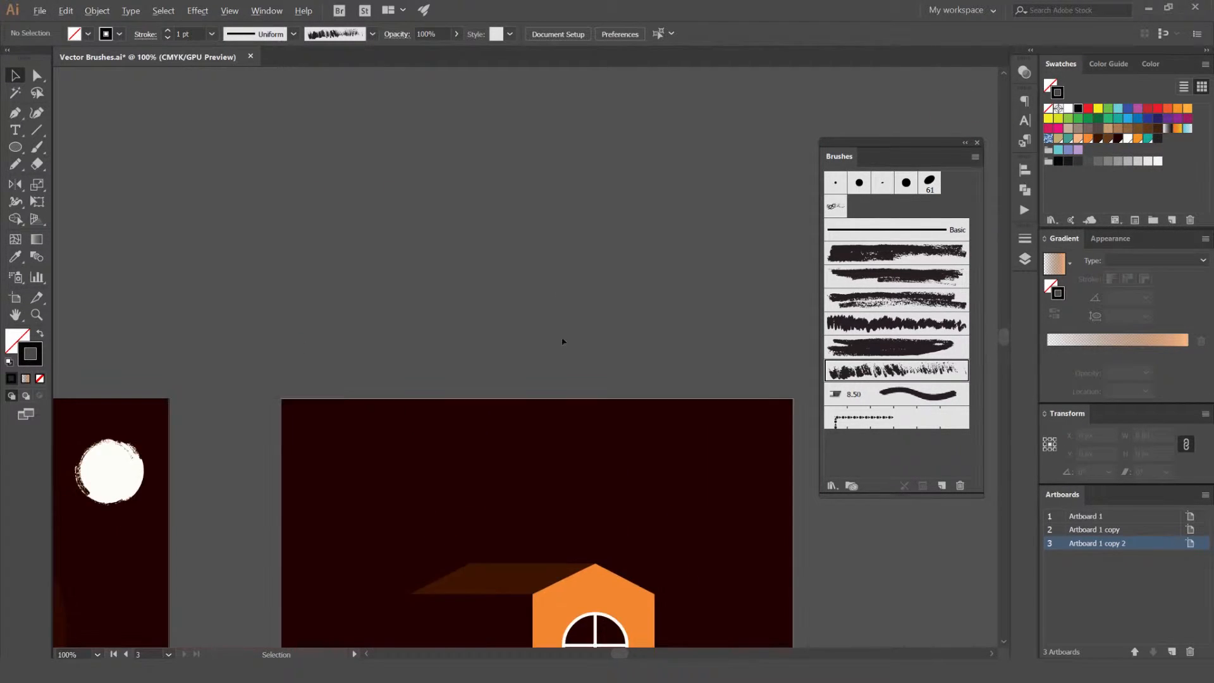
pyautogui.moveTo(532, 374); pyautogui.dragTo(545, 244)
pyautogui.scroll(-2, 546, 268)
pyautogui.hotkey('ctrl', 'z')
pyautogui.scroll(2, 574, 332)
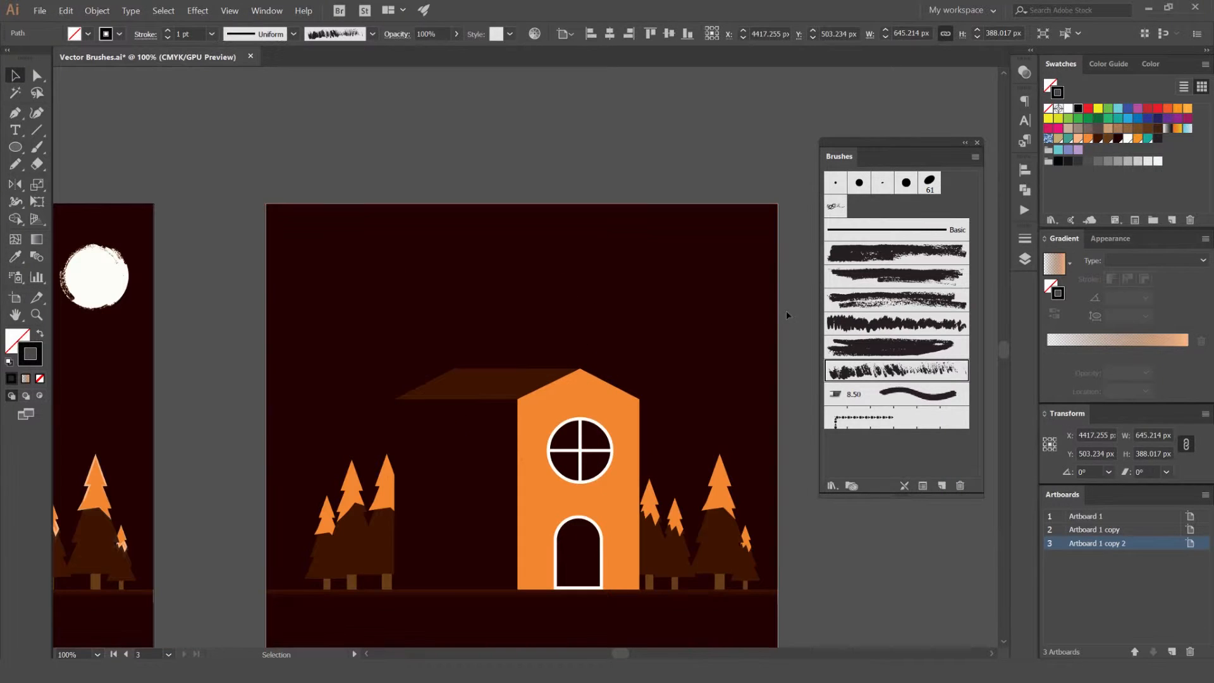
pyautogui.click(569, 331)
pyautogui.scroll(1, 569, 331)
pyautogui.hotkey('ctrl', 'shift', 'a')
# - Duplicate the dark brown roof shape and place the copy in the empty space above the plain house artboard
pyautogui.scroll(2, 547, 290)
pyautogui.moveTo(514, 388); pyautogui.dragTo(522, 231)
pyautogui.moveTo(557, 212); pyautogui.dragTo(524, 188)
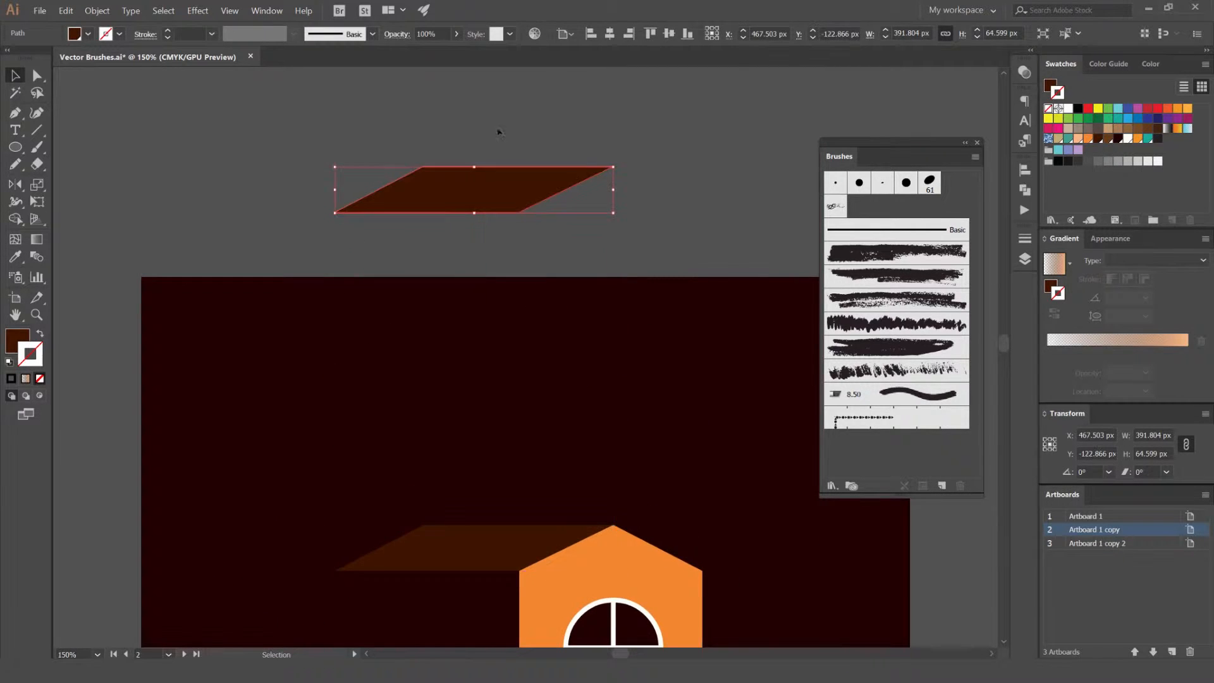
# - Copy the duplicated roof shape in place and swap the copy's brown fill to its stroke
pyautogui.scroll(3, 499, 132)
pyautogui.press('a')
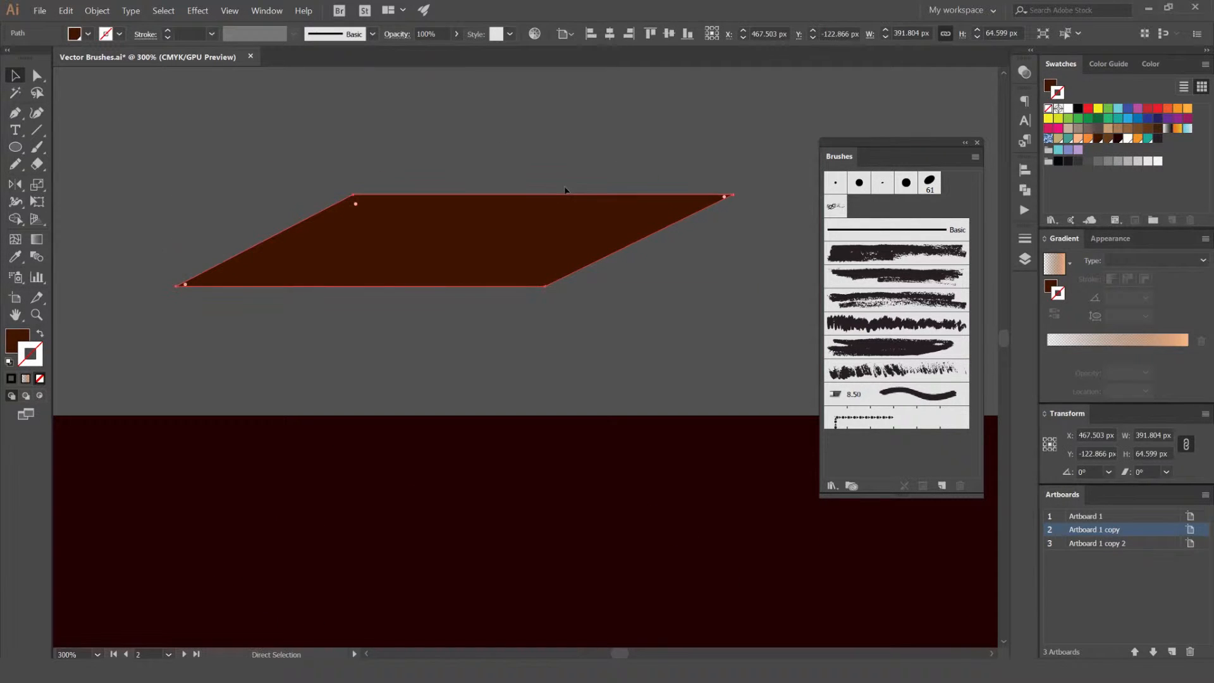
pyautogui.moveTo(562, 224); pyautogui.dragTo(627, 152)
pyautogui.hotkey('ctrl', 'z')
pyautogui.press('a')
pyautogui.hotkey('shift', 'x')
pyautogui.press('v')
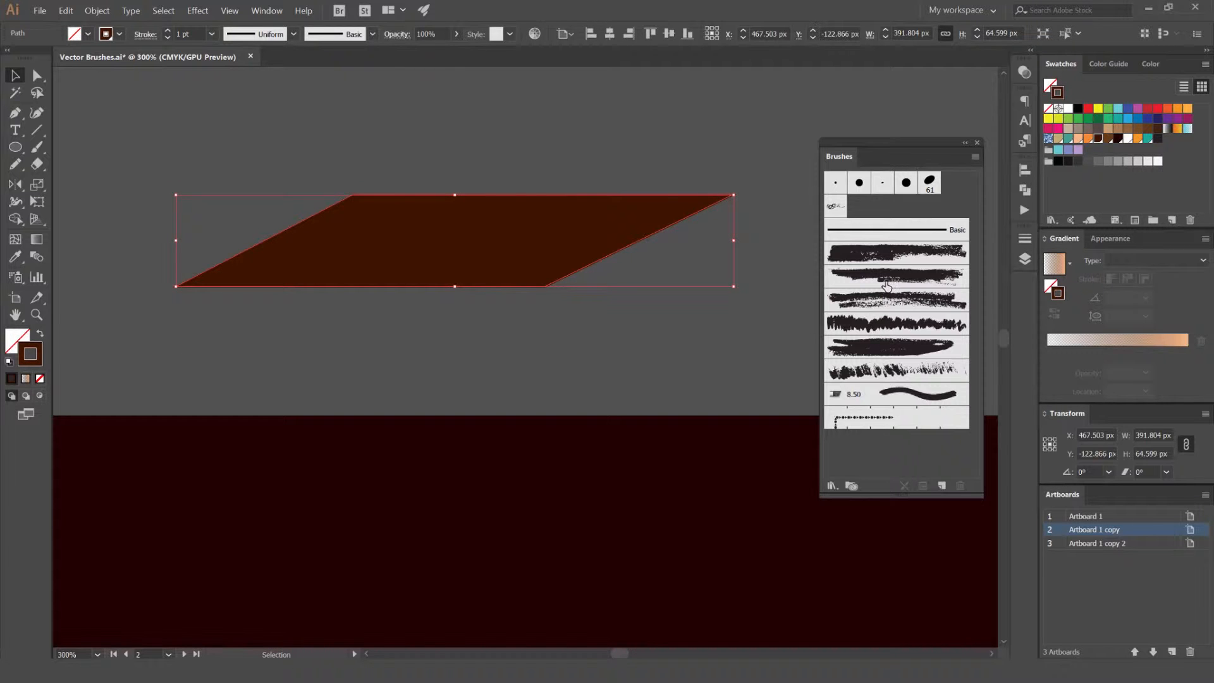
# - Apply the second rough bristle brush in the Brushes panel to the roof outline and recolour its stroke with a brown swatch
pyautogui.click(885, 283)
pyautogui.moveTo(584, 195); pyautogui.dragTo(366, 149)
pyautogui.hotkey('ctrl', 'z')
pyautogui.moveTo(703, 185); pyautogui.dragTo(805, 250)
pyautogui.click(1088, 140)
pyautogui.click(1108, 140)
pyautogui.click(723, 200)
pyautogui.click(720, 260)
pyautogui.click(723, 202)
pyautogui.moveTo(723, 201); pyautogui.dragTo(624, 219)
pyautogui.click(711, 278)
pyautogui.press('ctrl')
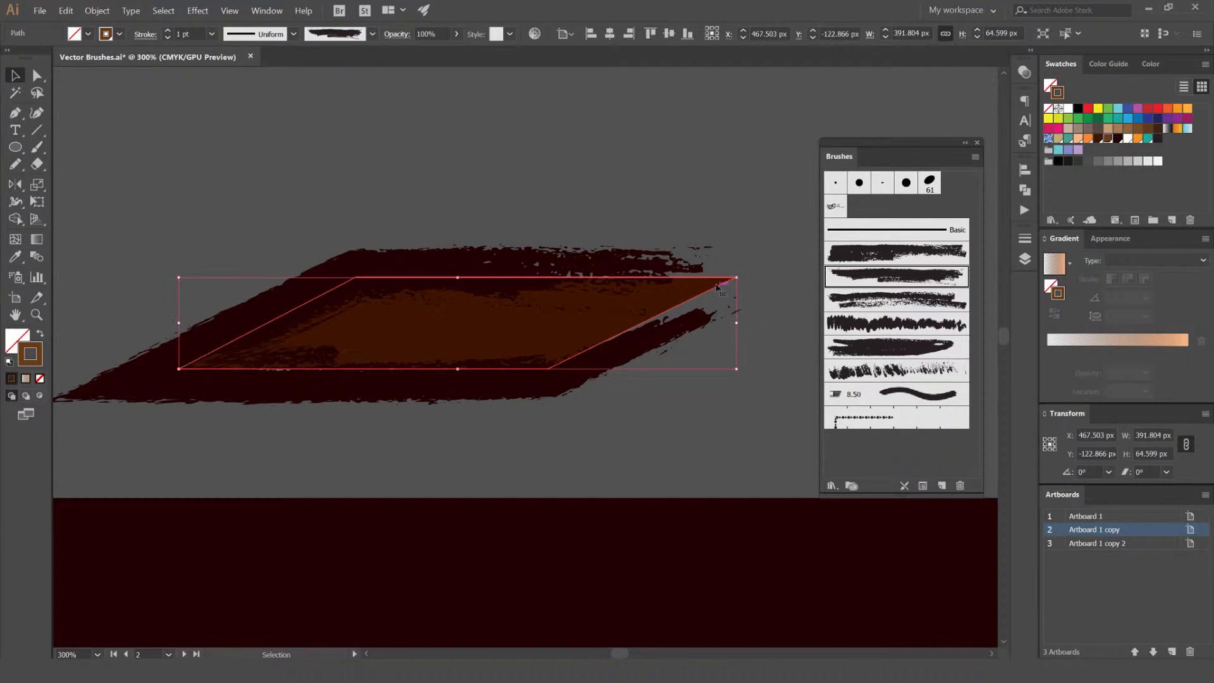
pyautogui.click(720, 298)
pyautogui.moveTo(646, 301); pyautogui.dragTo(671, 238)
pyautogui.hotkey('ctrl', 'z')
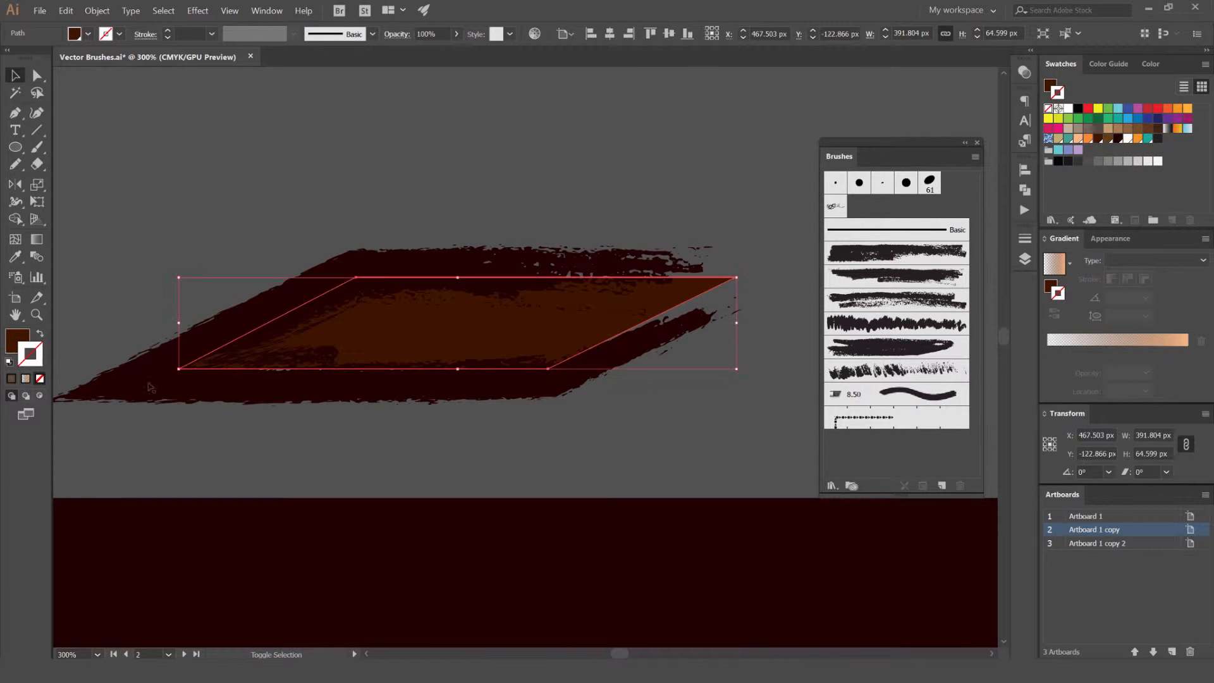
# - Select the roof shape together with the brushed outline and make a clipping mask from them
pyautogui.keyDown('shift'); pyautogui.click(196, 378); pyautogui.keyUp('shift')
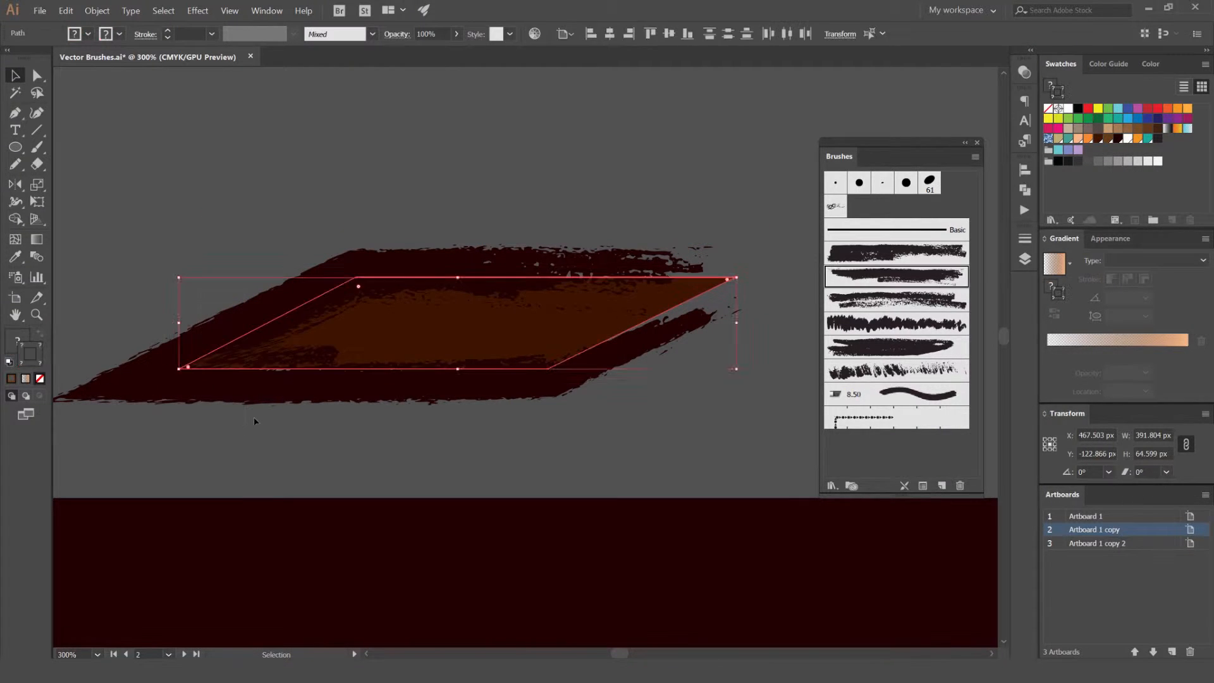
pyautogui.hotkey('ctrl', '7')
pyautogui.click(504, 227)
pyautogui.moveTo(486, 362); pyautogui.dragTo(549, 218)
pyautogui.hotkey('ctrl', 'z')
pyautogui.scroll(-4, 569, 319)
pyautogui.click(676, 263)
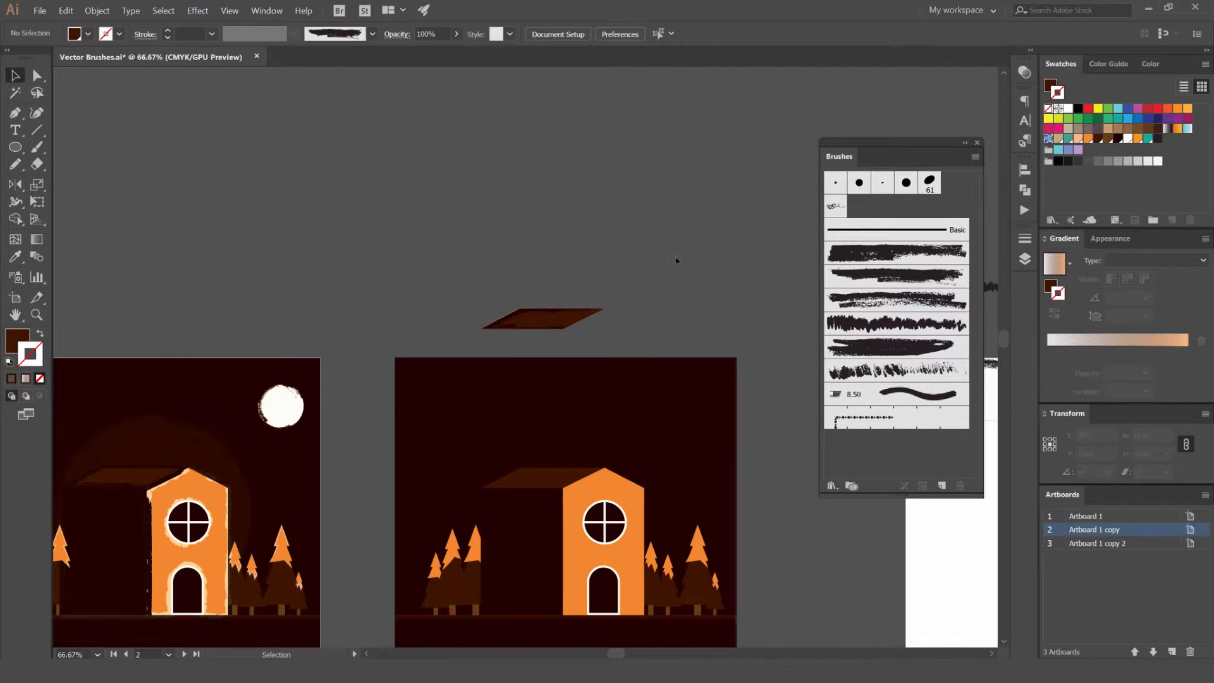
# - Place the clipped brushed roof over the original roof of the plain house and check its texture
pyautogui.scroll(5, 549, 335)
pyautogui.scroll(-4, 578, 287)
pyautogui.moveTo(585, 275); pyautogui.dragTo(597, 515)
pyautogui.hotkey('ctrl', 'shift', 'a')
pyautogui.scroll(4, 594, 512)
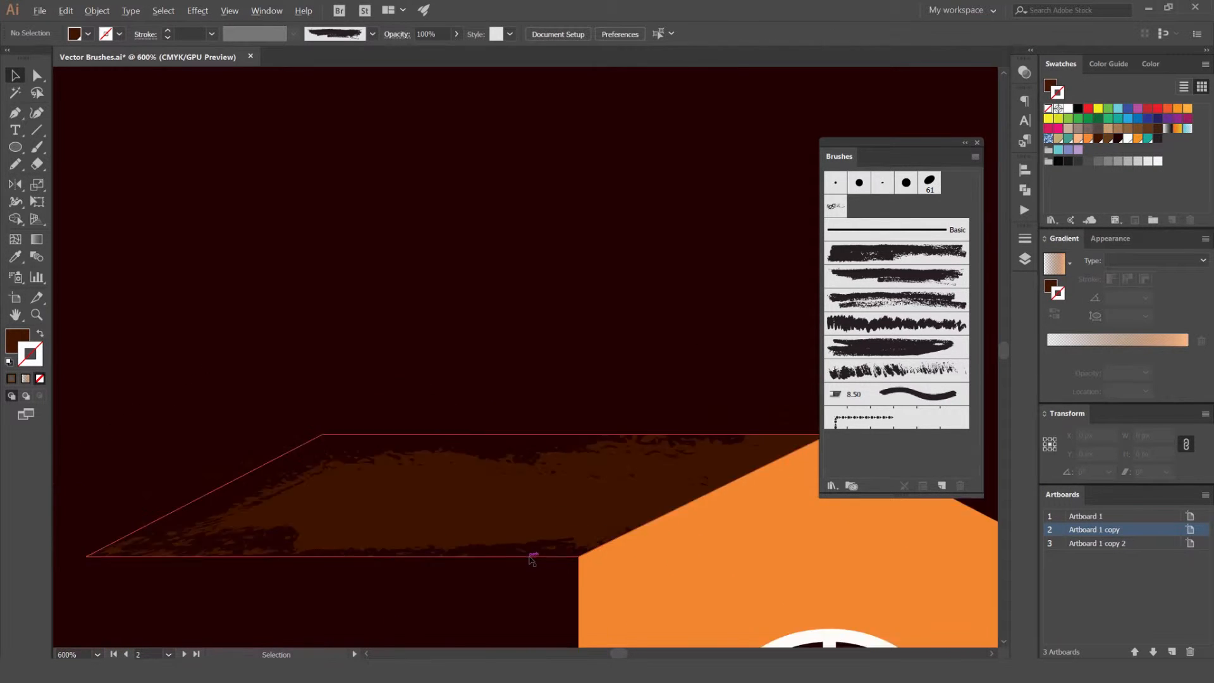
# - Undo the placement of the clipped roof on the house and release its clipping mask
pyautogui.scroll(-5, 530, 556)
pyautogui.hotkey('ctrl', 'z')
pyautogui.moveTo(574, 355); pyautogui.dragTo(522, 405)
pyautogui.scroll(3, 523, 404)
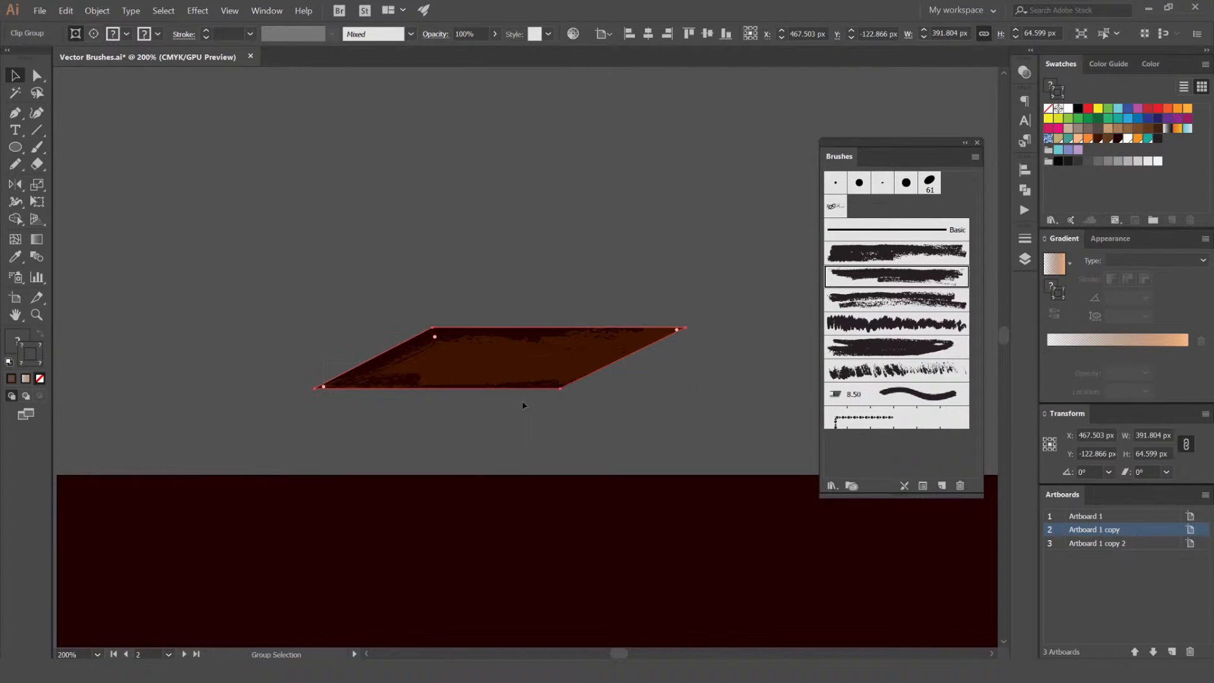
pyautogui.hotkey('ctrl', 'alt', '7')
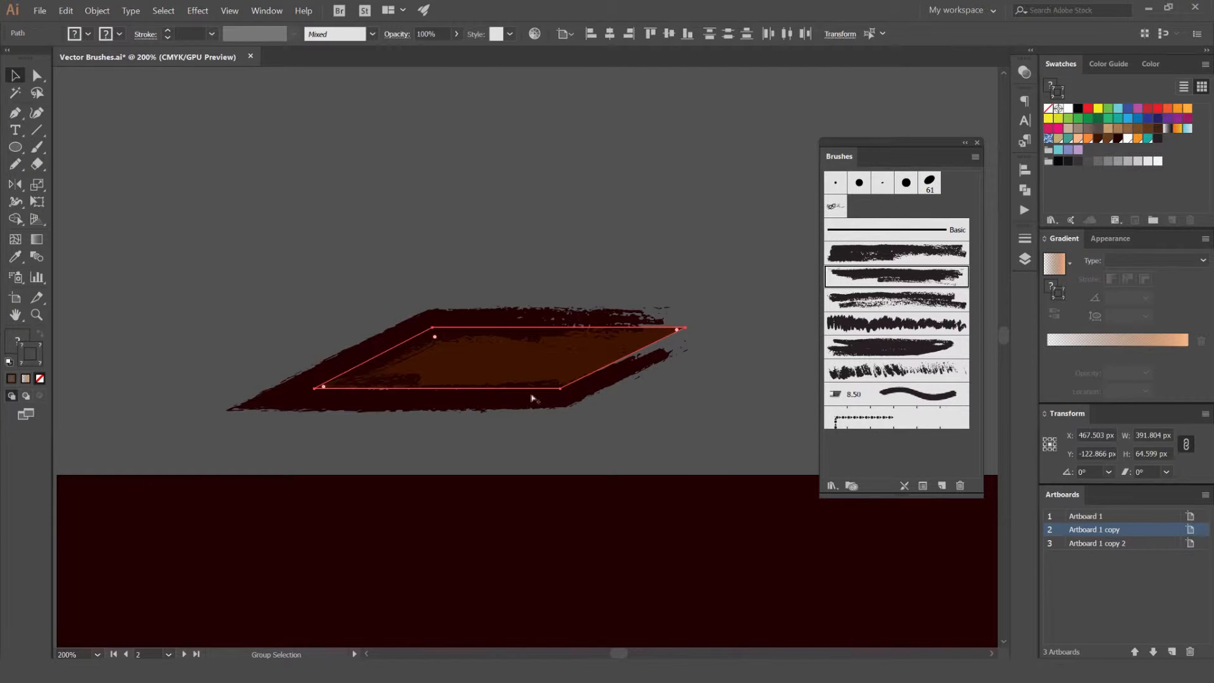
# - Pull the brushed outline away from the filled roof shape to show both parts, and undo the move
pyautogui.hotkey('ctrl', 'shift', 'a')
pyautogui.moveTo(547, 327); pyautogui.dragTo(420, 235)
pyautogui.scroll(-4, 551, 356)
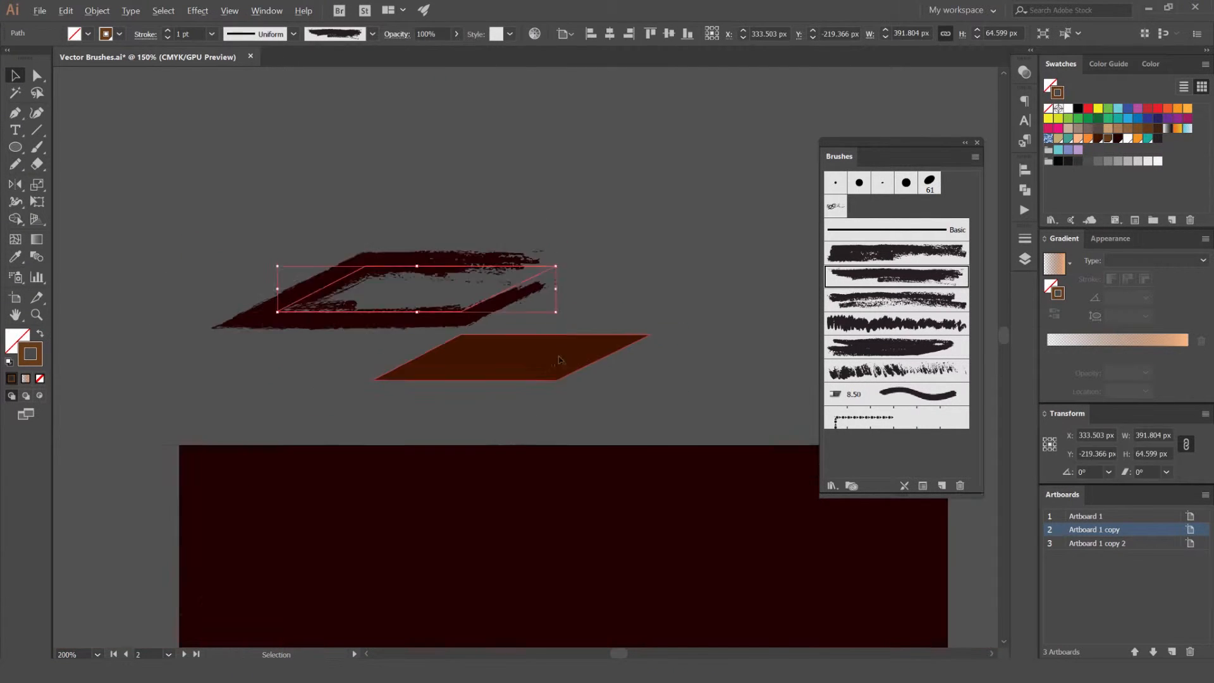
pyautogui.click(563, 394)
pyautogui.scroll(1, 546, 346)
pyautogui.scroll(2, 473, 347)
pyautogui.hotkey('ctrl', 'z')
pyautogui.click(664, 314)
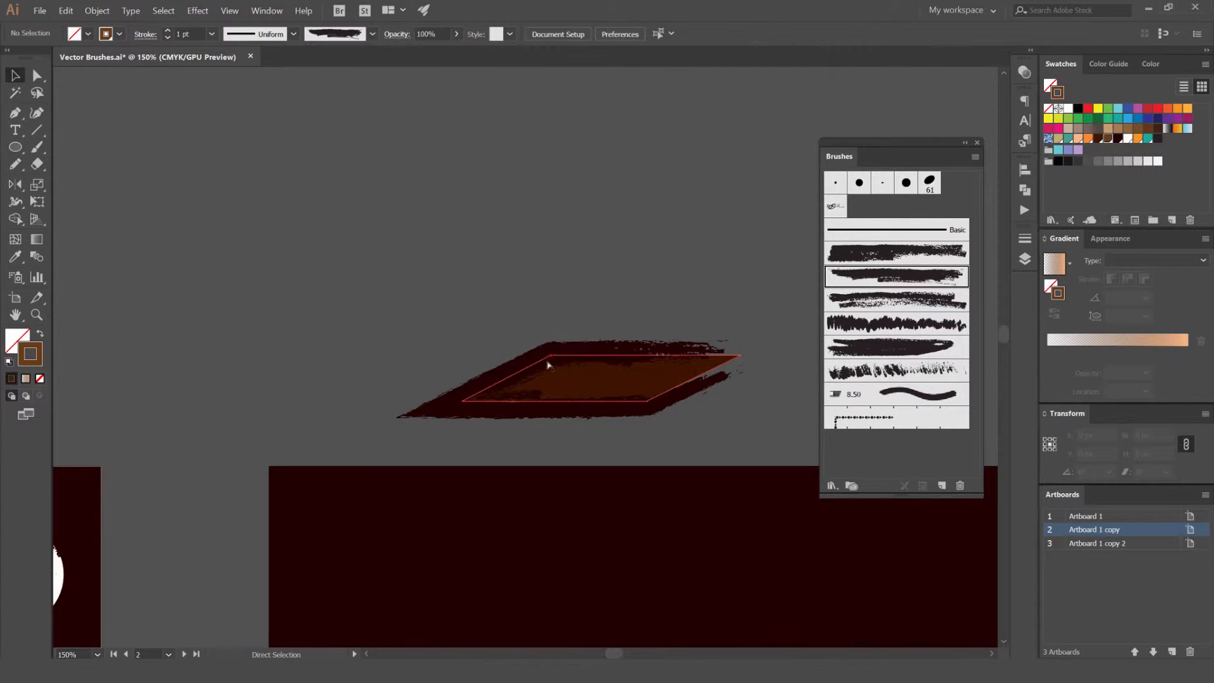
# - Try the clipping mask on the brushed roof again, inspect its edges, and undo the mask
pyautogui.click(540, 382)
pyautogui.scroll(4, 553, 375)
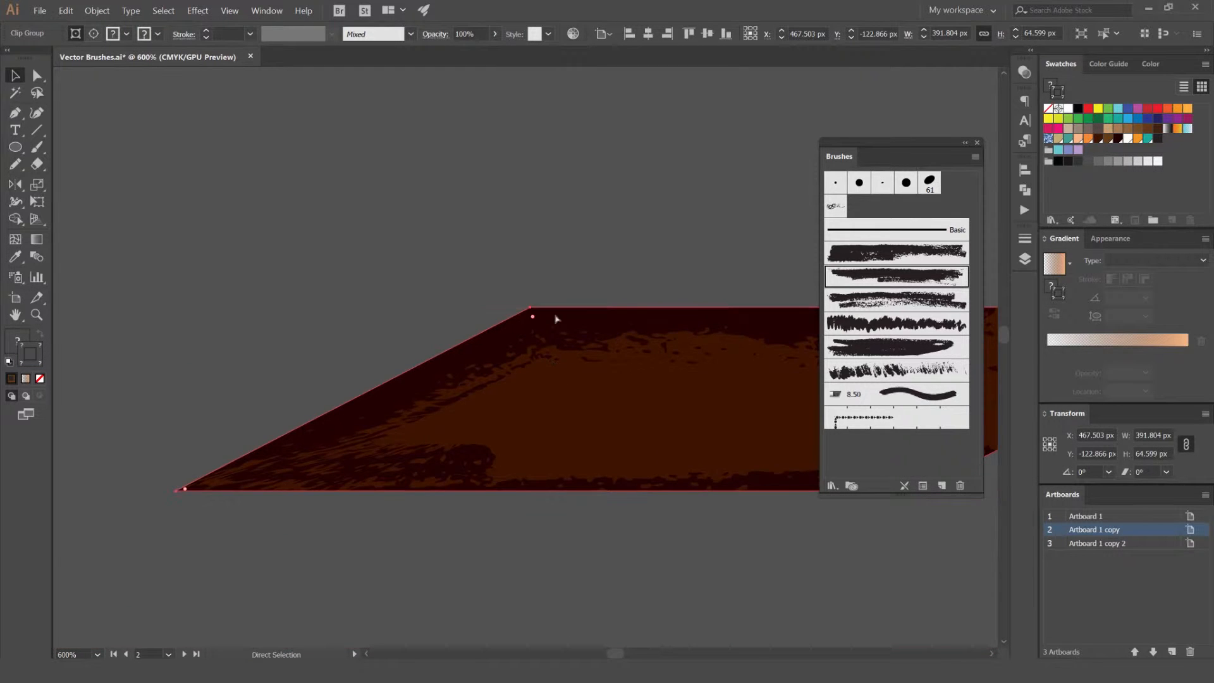
pyautogui.scroll(-5, 512, 277)
pyautogui.click(653, 230)
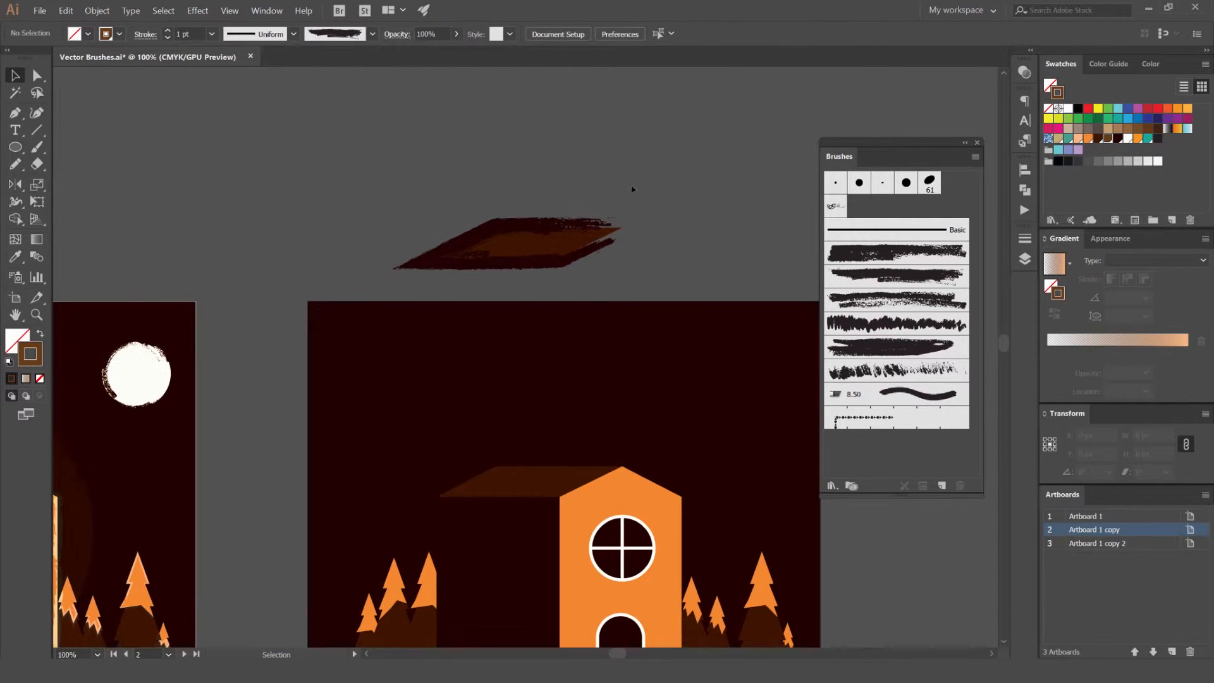
# - Clip the brushed outline inside the roof shape and place the clipped group over the plain house's roof
pyautogui.keyDown('ctrl'); pyautogui.click(580, 261); pyautogui.keyUp('ctrl')
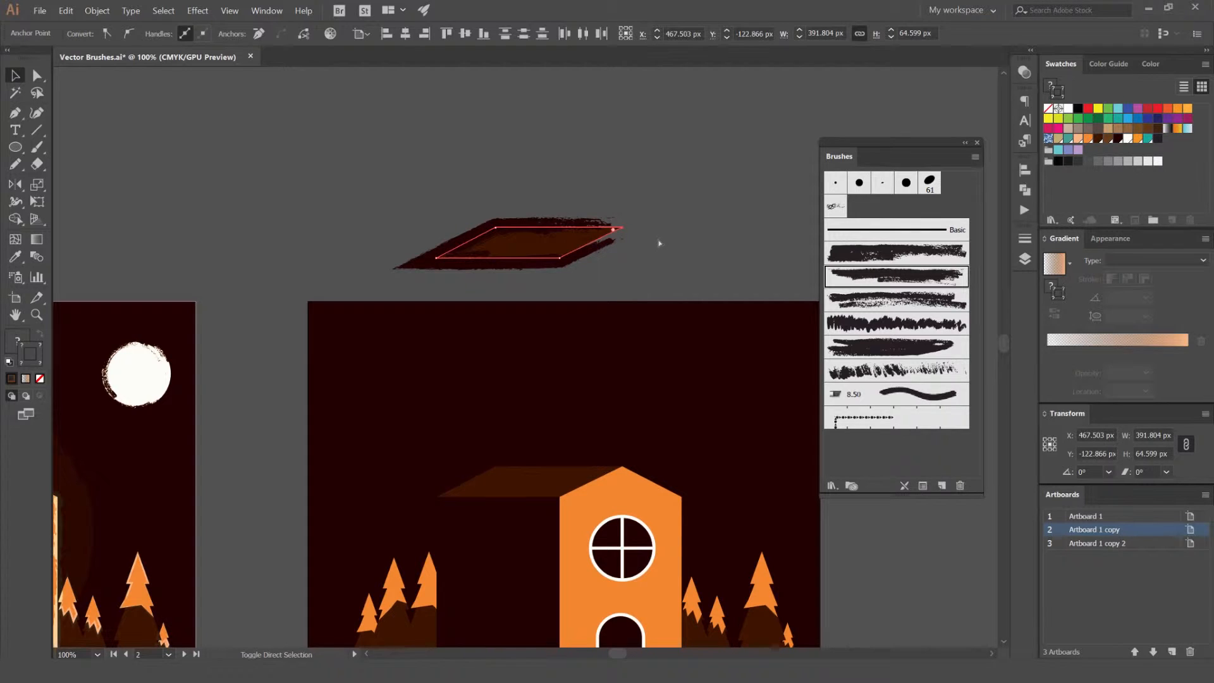
pyautogui.hotkey('ctrl', '7')
pyautogui.click(658, 214)
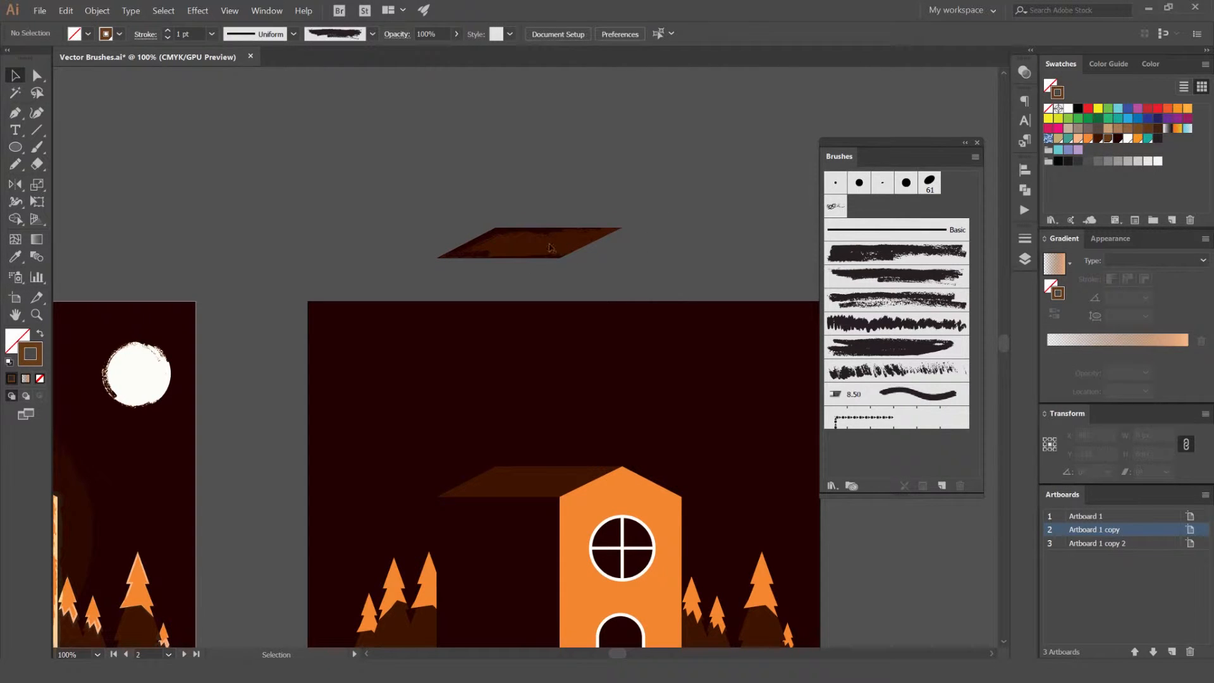
pyautogui.moveTo(550, 246)
pyautogui.mouseDown()
pyautogui.moveTo(531, 468)
pyautogui.moveTo(543, 485)
pyautogui.mouseUp()
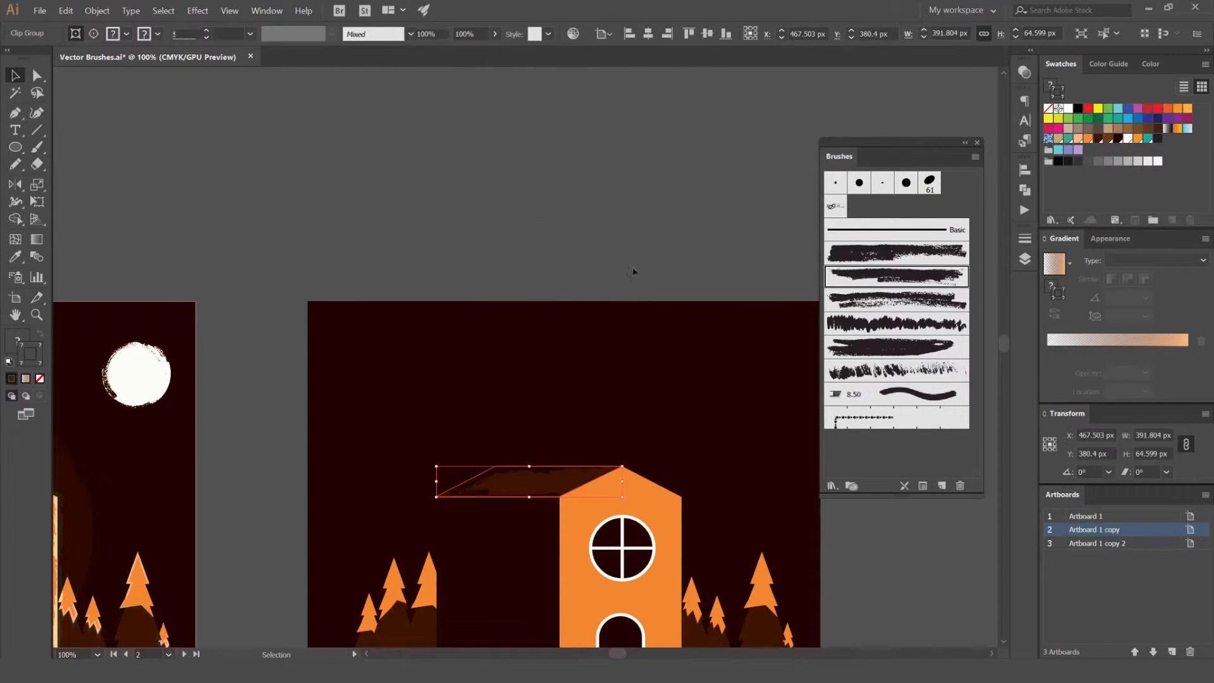
pyautogui.click(647, 259)
# - Draw a circle about 575 px in diameter over the roof and upper part of the plain house
pyautogui.scroll(-2, 618, 398)
pyautogui.moveTo(605, 423); pyautogui.dragTo(592, 261)
pyautogui.scroll(3, 575, 291)
pyautogui.scroll(1, 580, 280)
pyautogui.scroll(-2, 528, 242)
pyautogui.moveTo(567, 221); pyautogui.dragTo(630, 384)
pyautogui.press('l')
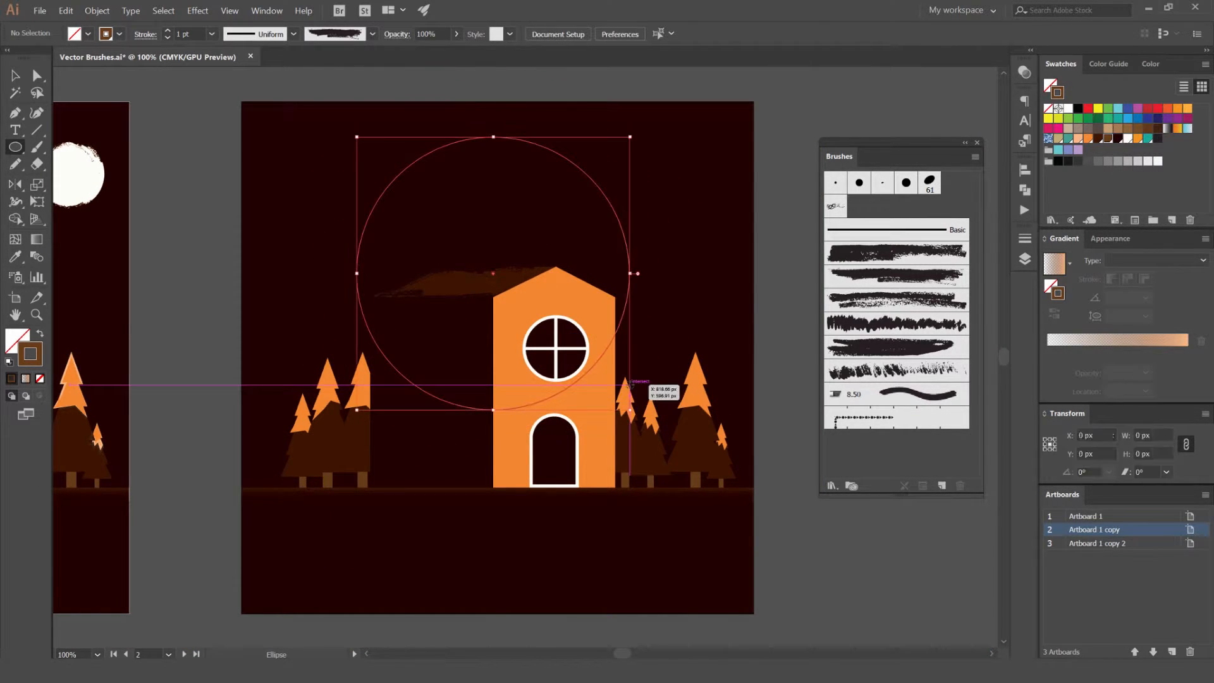
# - Shift the circle down over the house and enlarge it to about 662 px in diameter
pyautogui.hotkey('shift', 'Down')
pyautogui.hotkey('shift', 'Down')
pyautogui.hotkey('shift', 'Down')
pyautogui.hotkey('shift', 'Down')
pyautogui.hotkey('shift', 'Down')
pyautogui.hotkey('shift', 'Down')
pyautogui.hotkey('shift', 'Down')
pyautogui.hotkey('shift', 'Down')
pyautogui.hotkey('shift', 'Down')
pyautogui.hotkey('shift', 'Down')
pyautogui.hotkey('shift', 'Down')
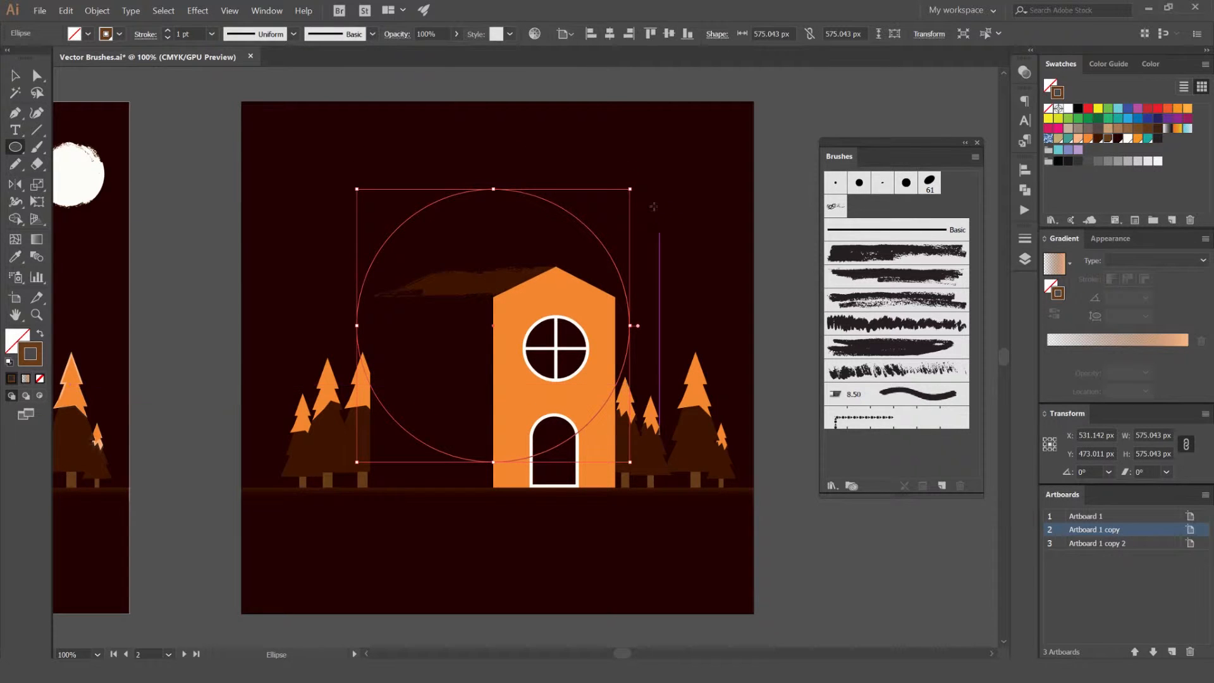
pyautogui.moveTo(631, 189)
pyautogui.mouseDown()
pyautogui.moveTo(674, 170)
pyautogui.moveTo(671, 182)
pyautogui.mouseUp()
pyautogui.hotkey('ctrl', '=')
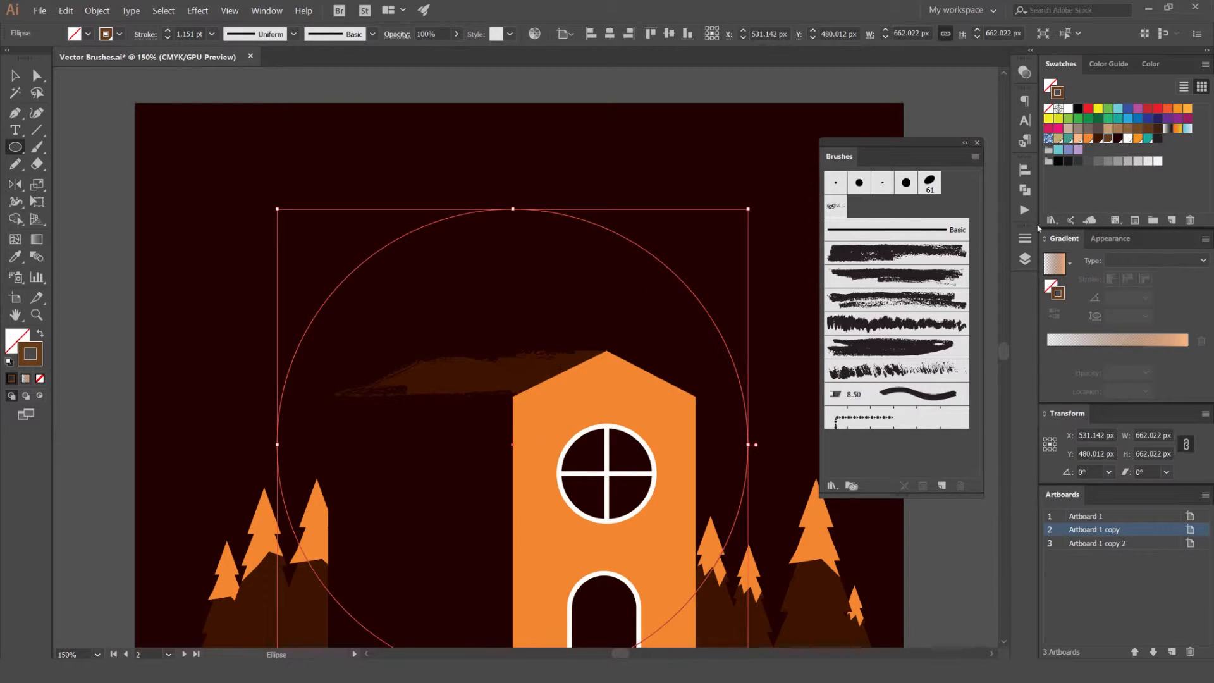
# - Detach the Transparency panel and arrange it as a floating panel above the Brushes panel
pyautogui.click(1022, 73)
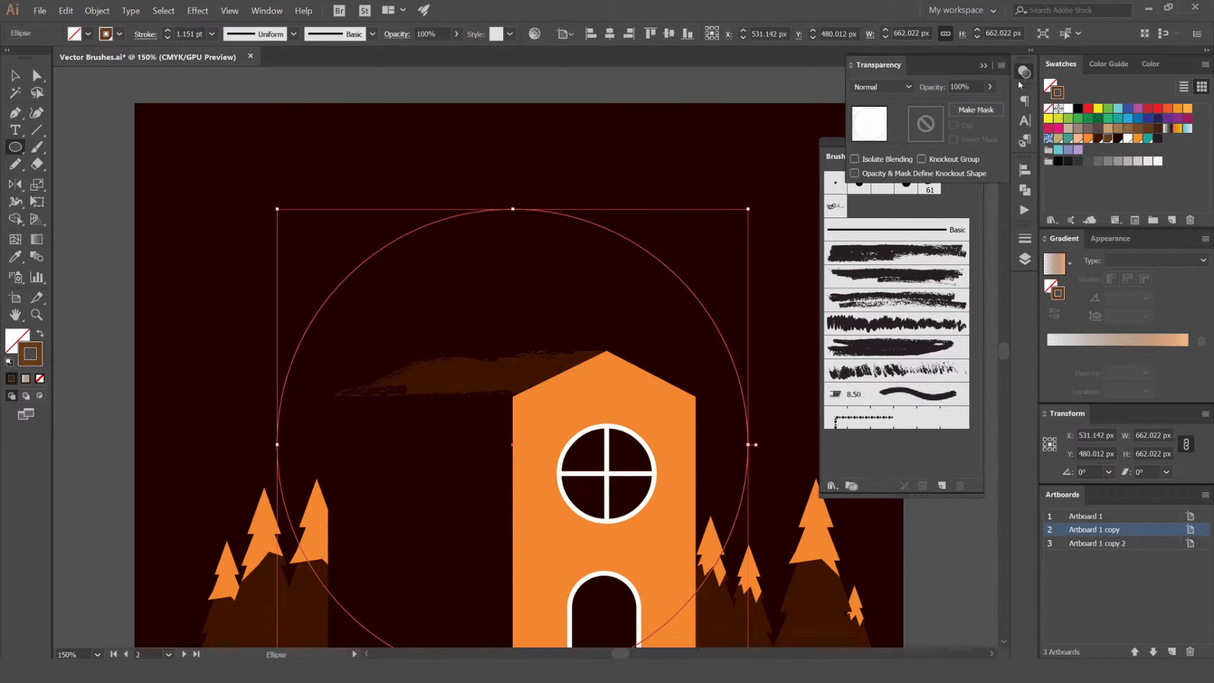
pyautogui.moveTo(1019, 77); pyautogui.dragTo(784, 79)
pyautogui.click(915, 67)
pyautogui.moveTo(914, 154); pyautogui.dragTo(914, 248)
pyautogui.moveTo(822, 77); pyautogui.dragTo(864, 90)
pyautogui.click(266, 10)
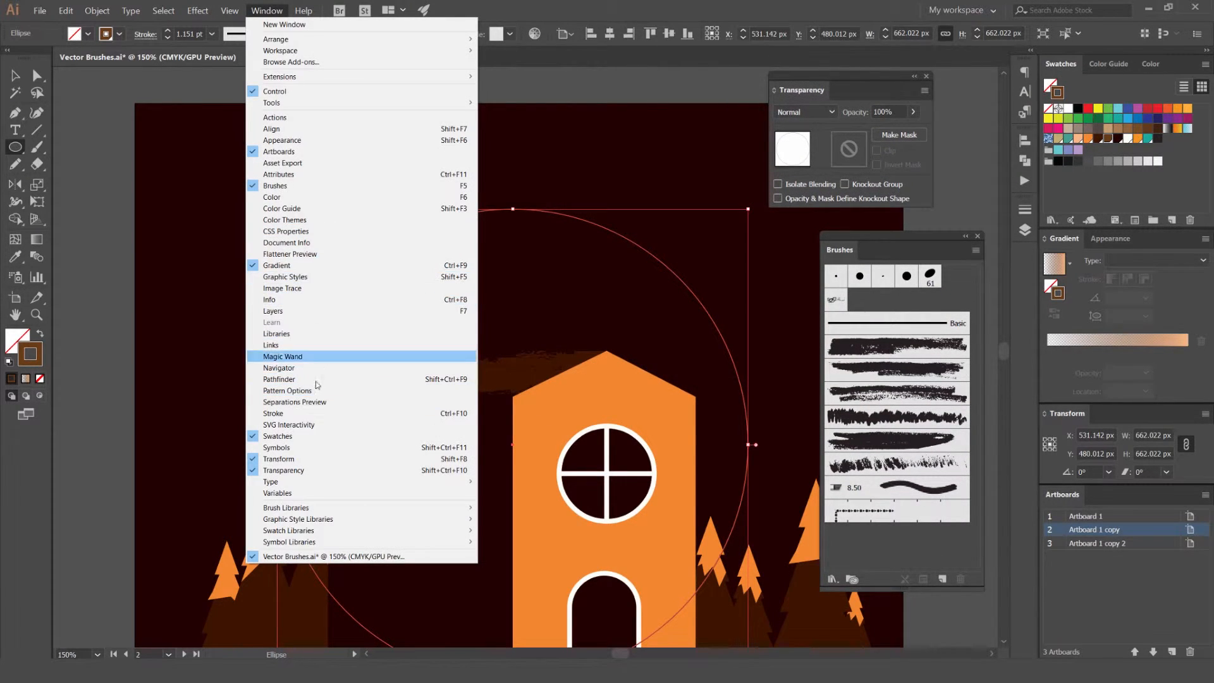
pyautogui.click(790, 167)
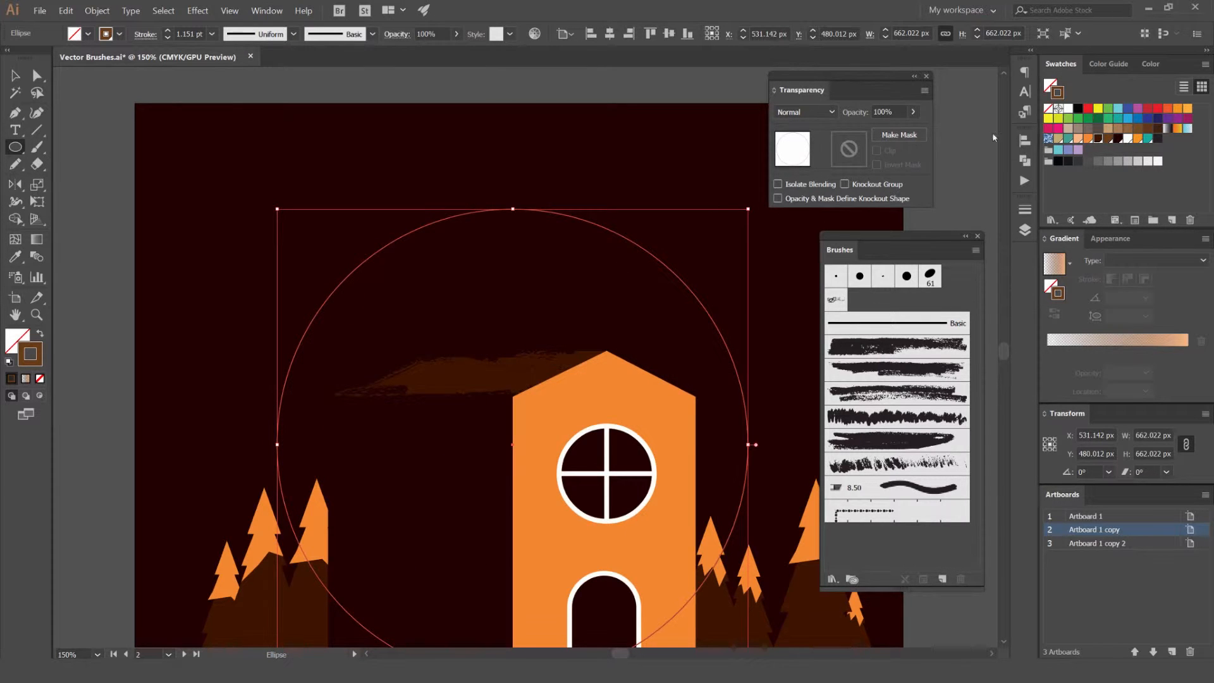
# - Give the large circle a solid orange fill and no stroke while browsing its blend modes
pyautogui.scroll(-1, 791, 110)
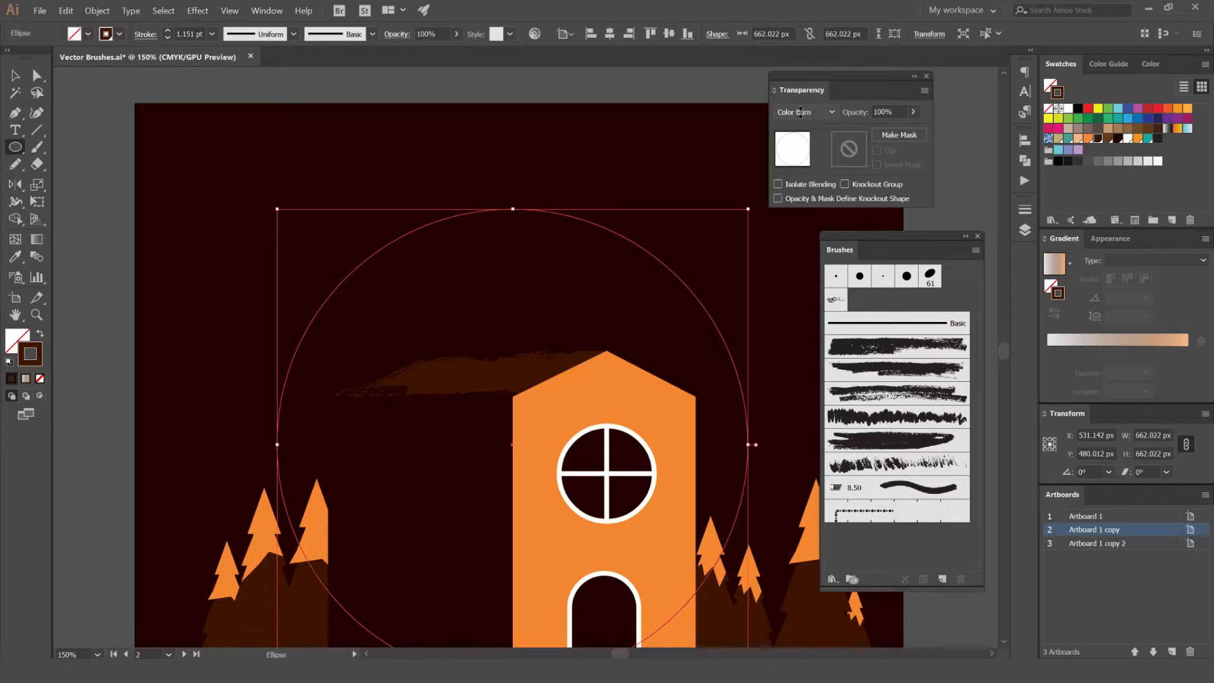
pyautogui.scroll(-2, 828, 114)
pyautogui.scroll(-2, 810, 113)
pyautogui.hotkey('shift', 'x')
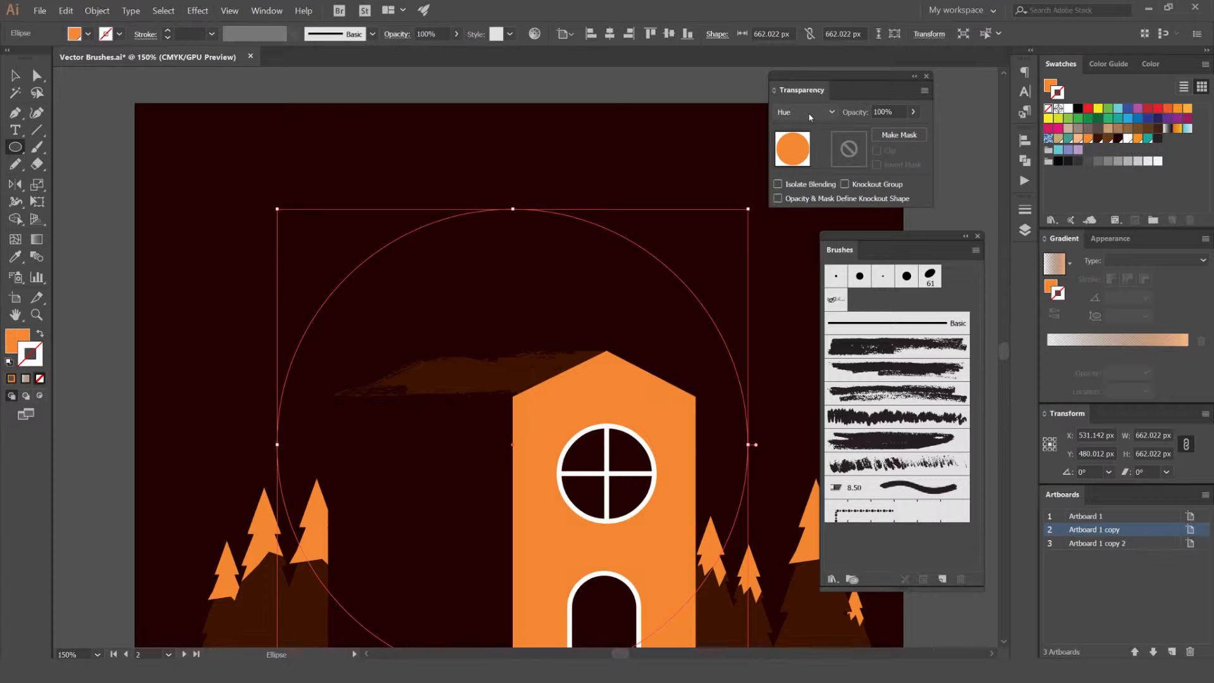
# - Try the Difference, Color Dodge, Color Burn, Darken and Multiply blend modes on the orange circle and compare it with the textured artboard
pyautogui.scroll(7, 808, 112)
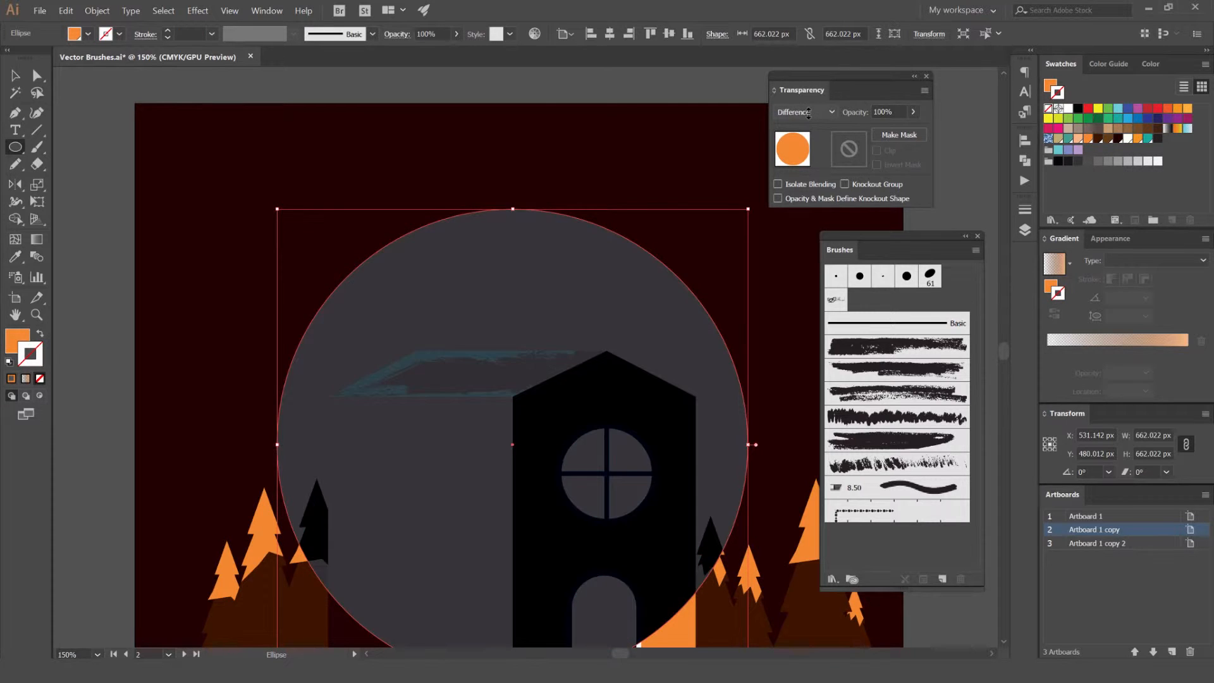
pyautogui.hotkey('ctrl', '-')
pyautogui.scroll(3, 798, 113)
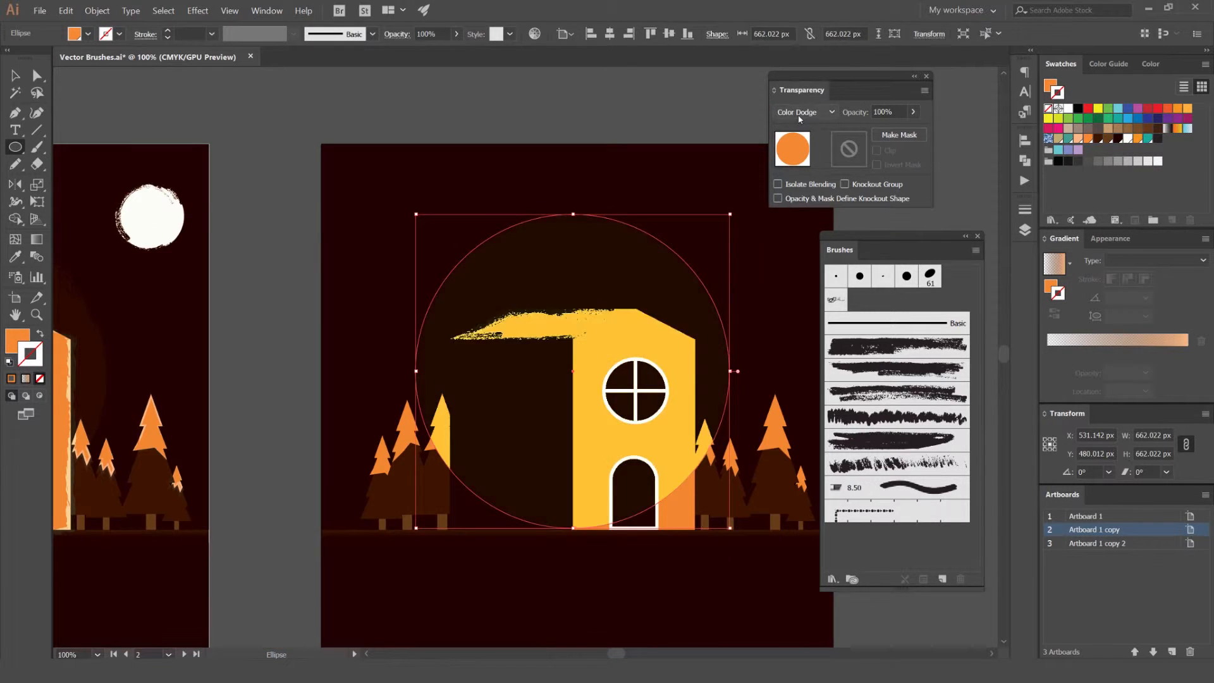
pyautogui.scroll(2, 798, 113)
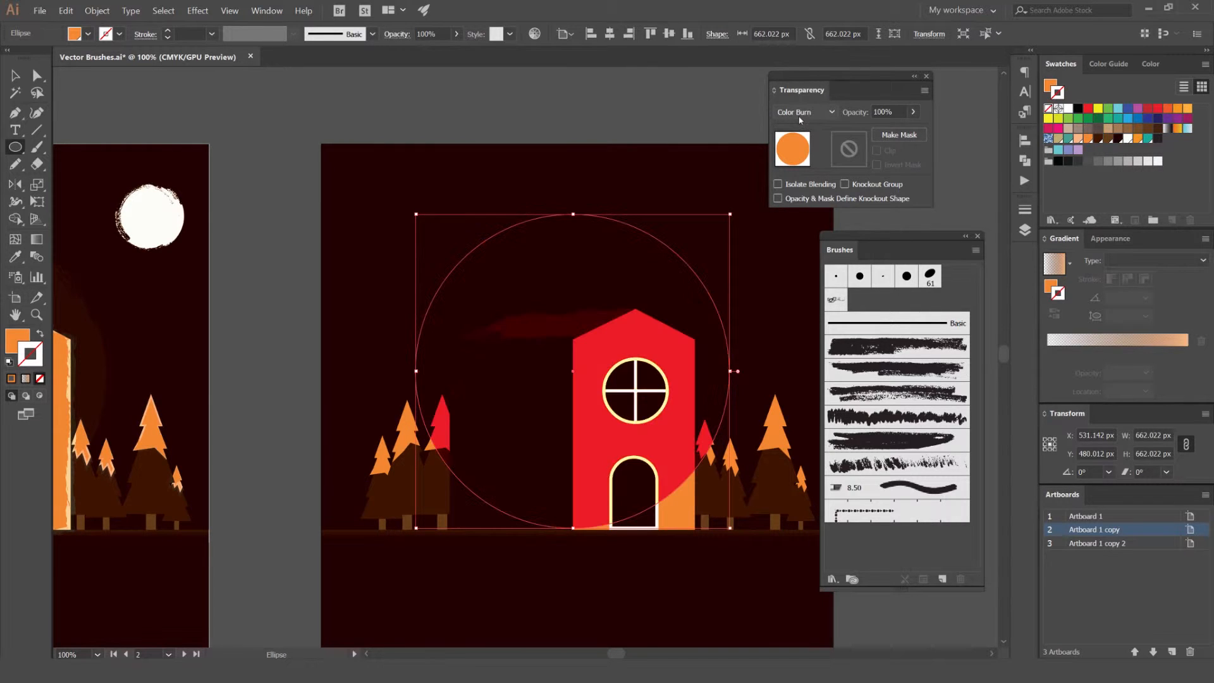
pyautogui.scroll(2, 799, 120)
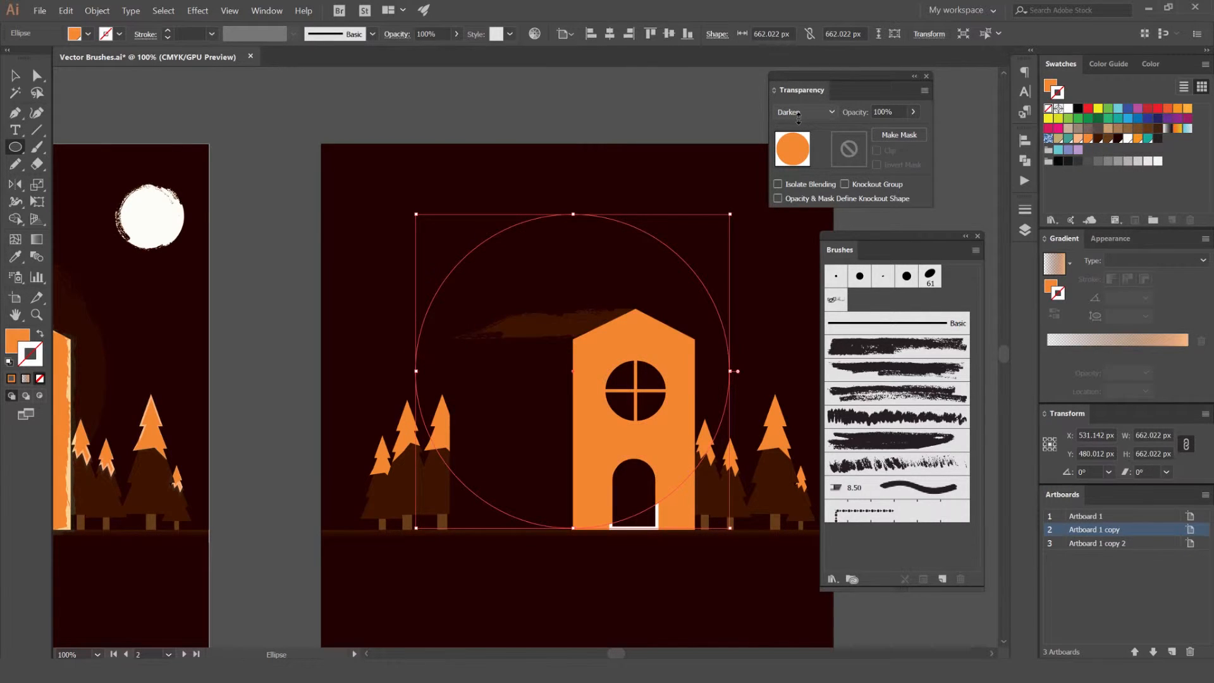
pyautogui.scroll(1, 798, 117)
pyautogui.scroll(-2, 798, 119)
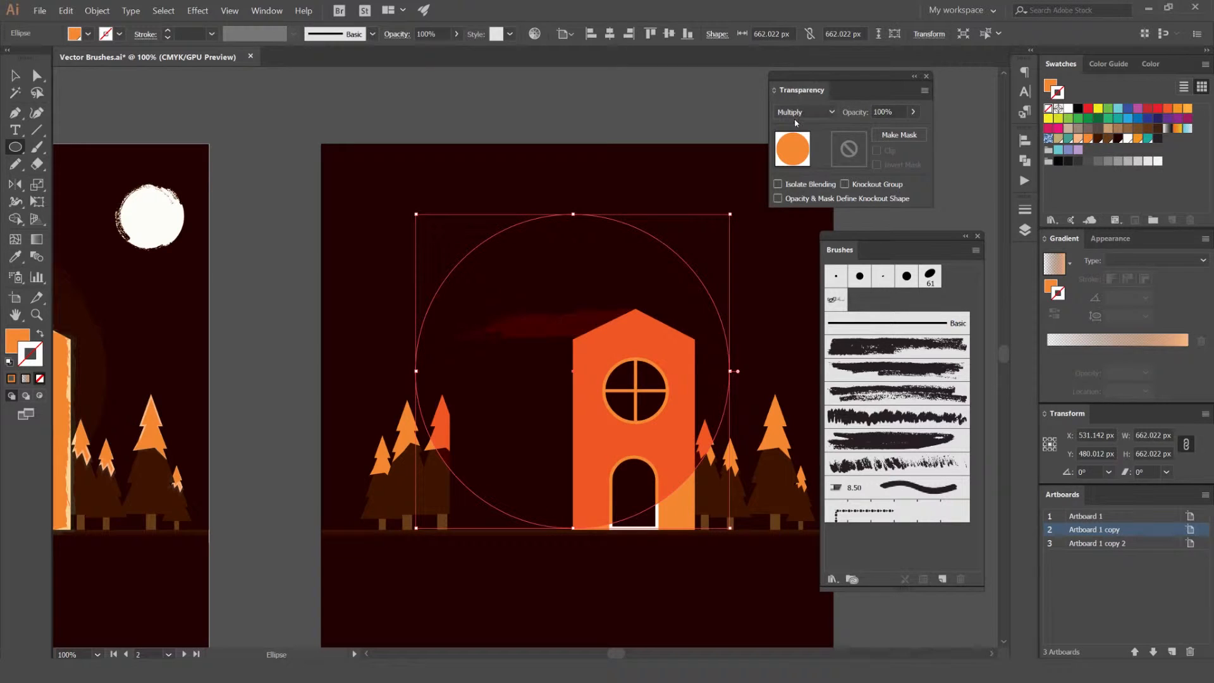
pyautogui.press('v')
pyautogui.click(972, 171)
pyautogui.scroll(-3, 976, 167)
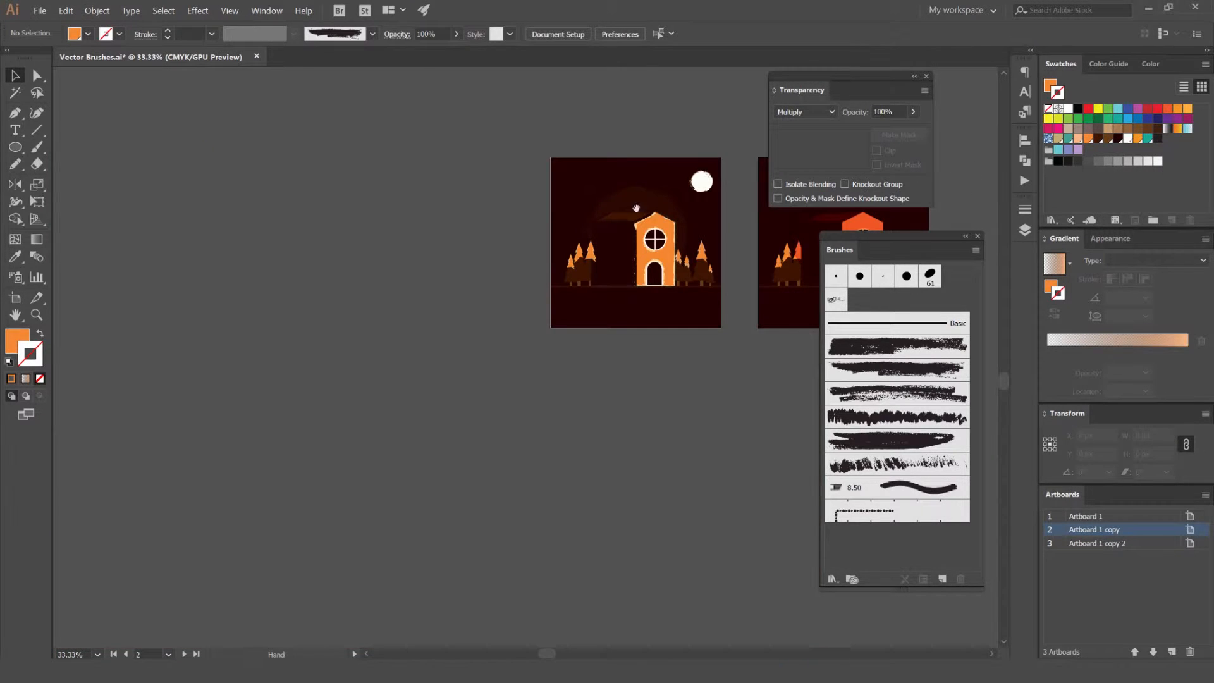
pyautogui.moveTo(630, 207); pyautogui.dragTo(356, 228)
pyautogui.scroll(4, 584, 224)
# - Send the circle backward in the stacking order until it lies behind the house and trees
pyautogui.click(654, 352)
pyautogui.press('a')
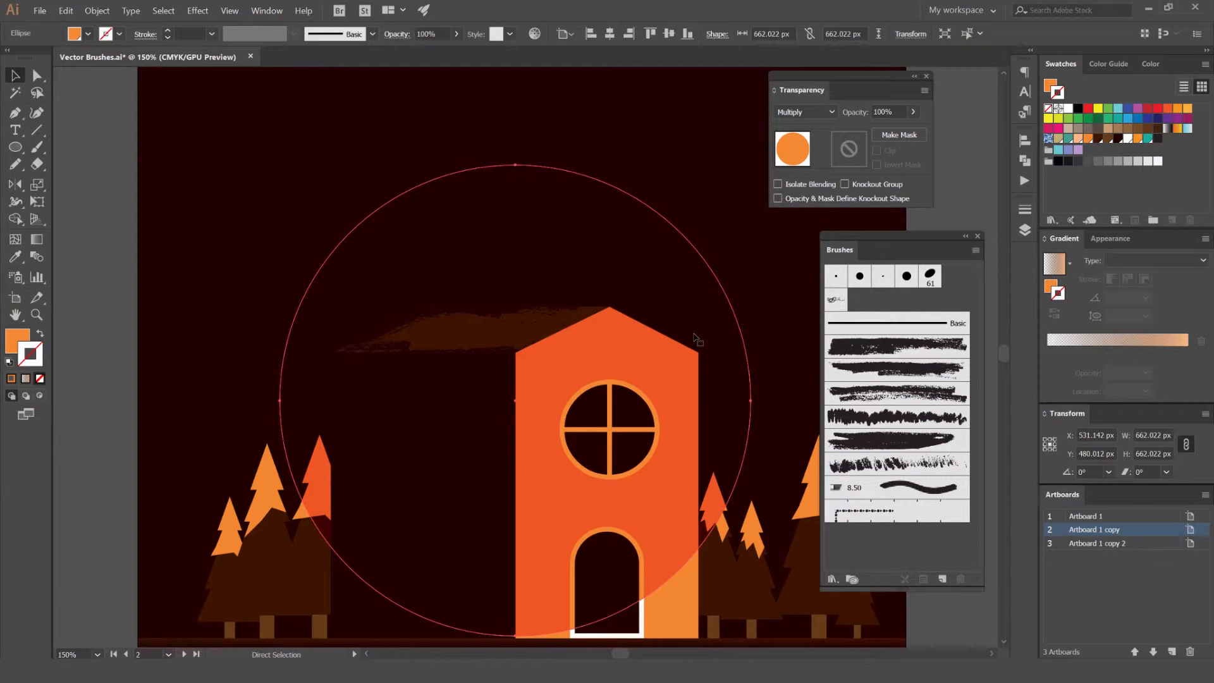
pyautogui.hotkey('ctrl', 'shift', '[')
pyautogui.hotkey('ctrl', 'z')
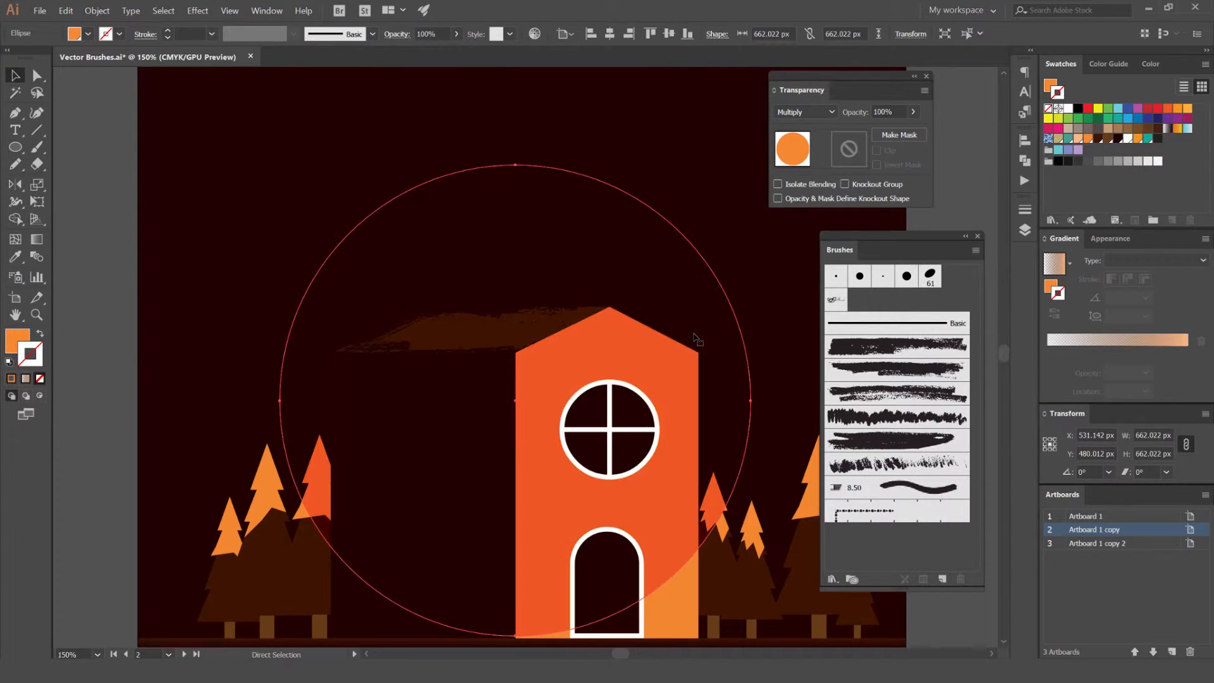
pyautogui.hotkey('ctrl', '[')
pyautogui.hotkey('ctrl', '[')
pyautogui.hotkey('ctrl', '[')
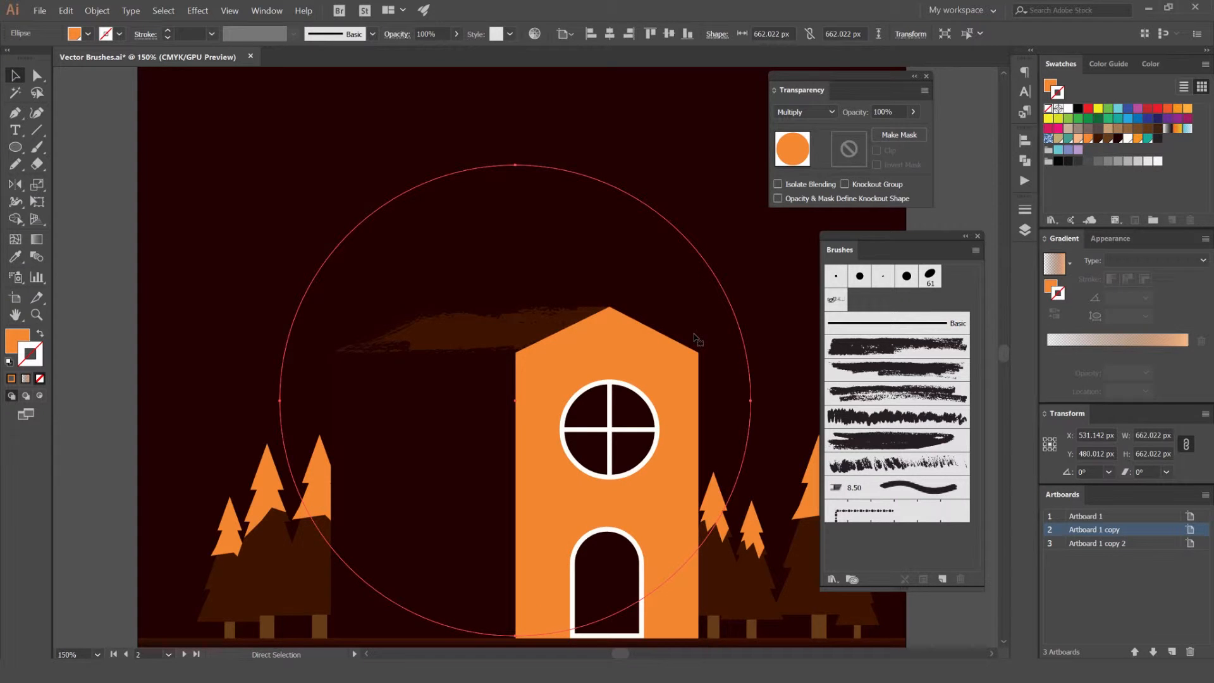
# - Keep the circle's fill orange and set its blend mode to Exclusion after trying Normal, Screen and Difference
pyautogui.press('v')
pyautogui.moveTo(752, 103); pyautogui.dragTo(718, 111)
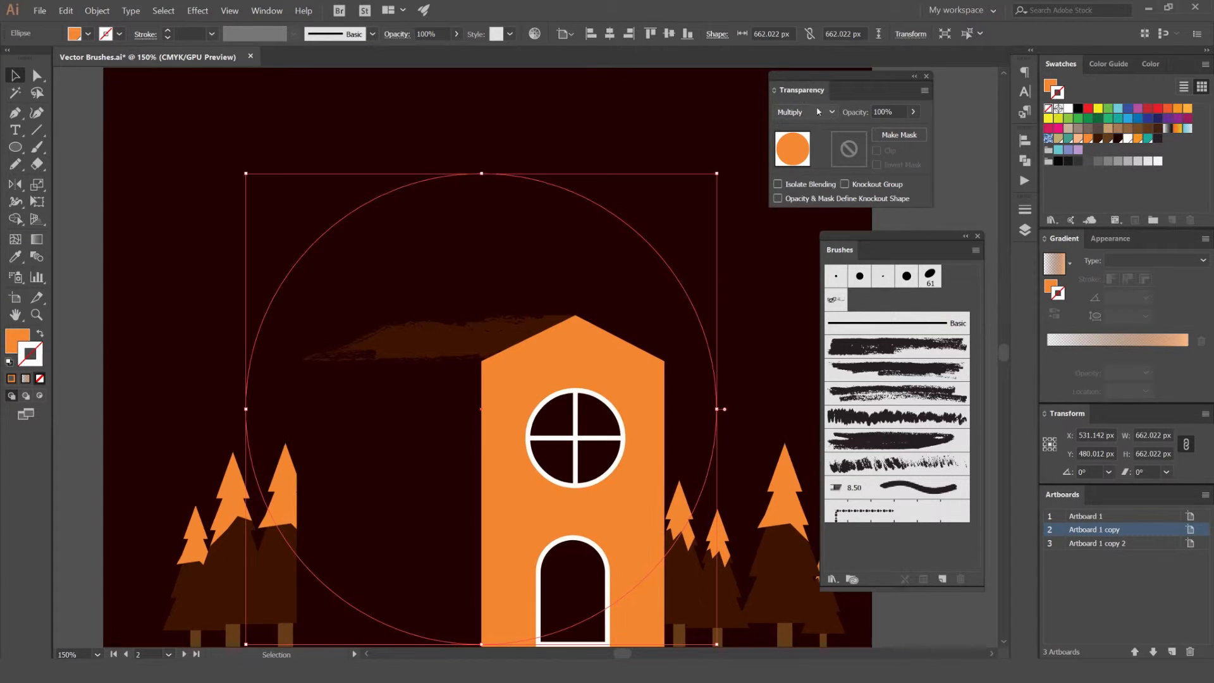
pyautogui.hscroll(2, 787, 126)
pyautogui.click(1078, 140)
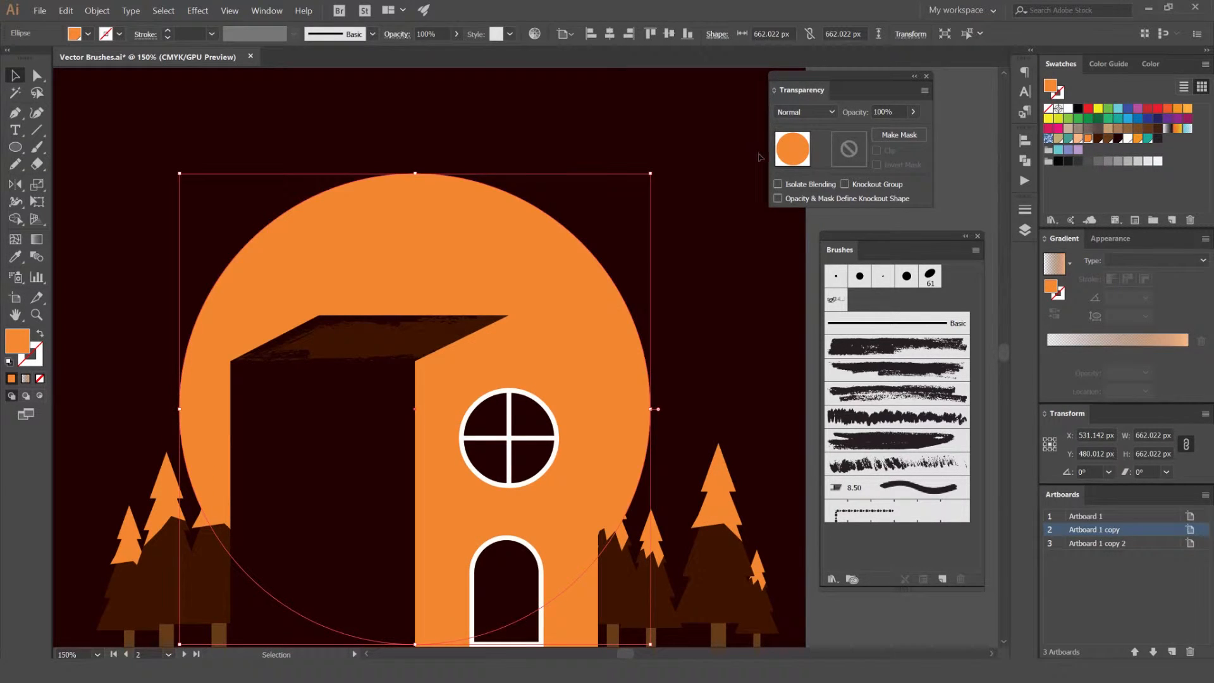
pyautogui.scroll(-6, 797, 114)
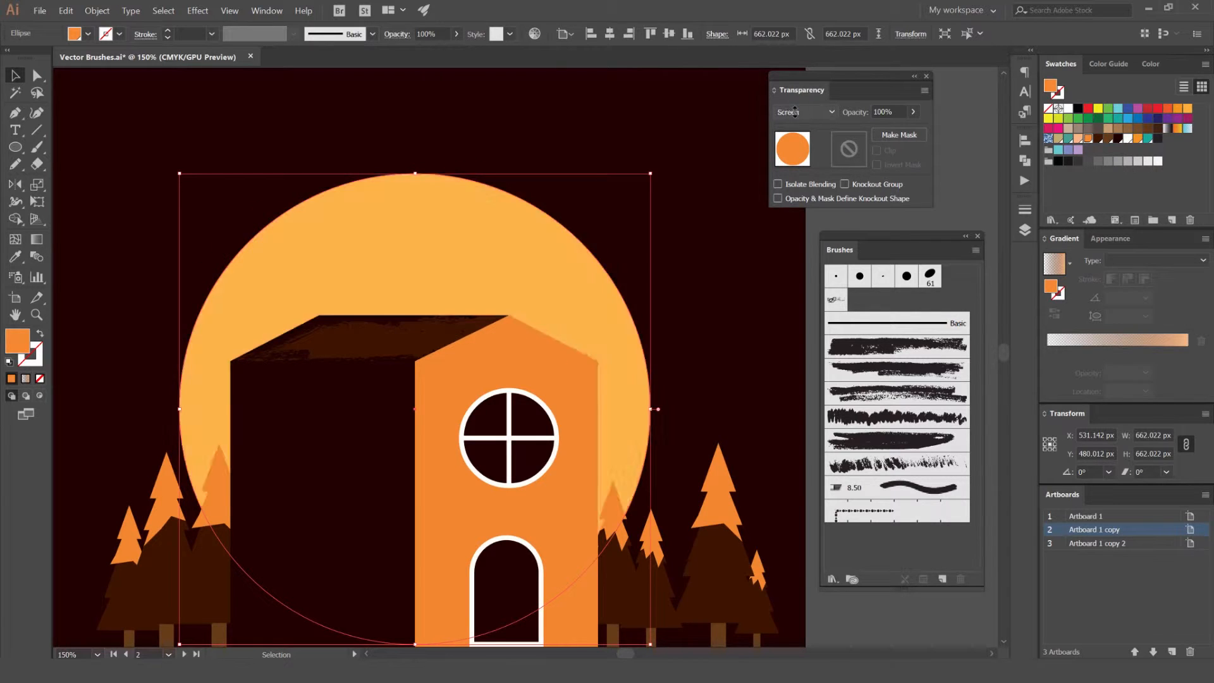
pyautogui.scroll(-3, 796, 112)
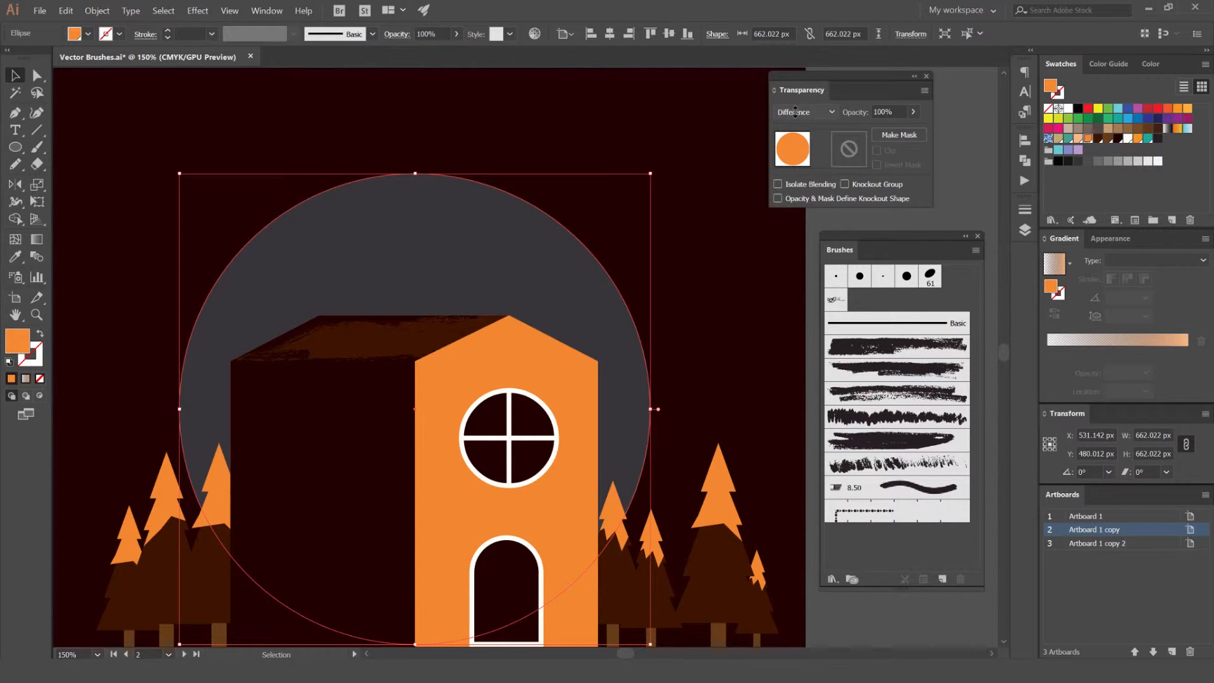
pyautogui.hotkey('ctrl', 'alt', '0')
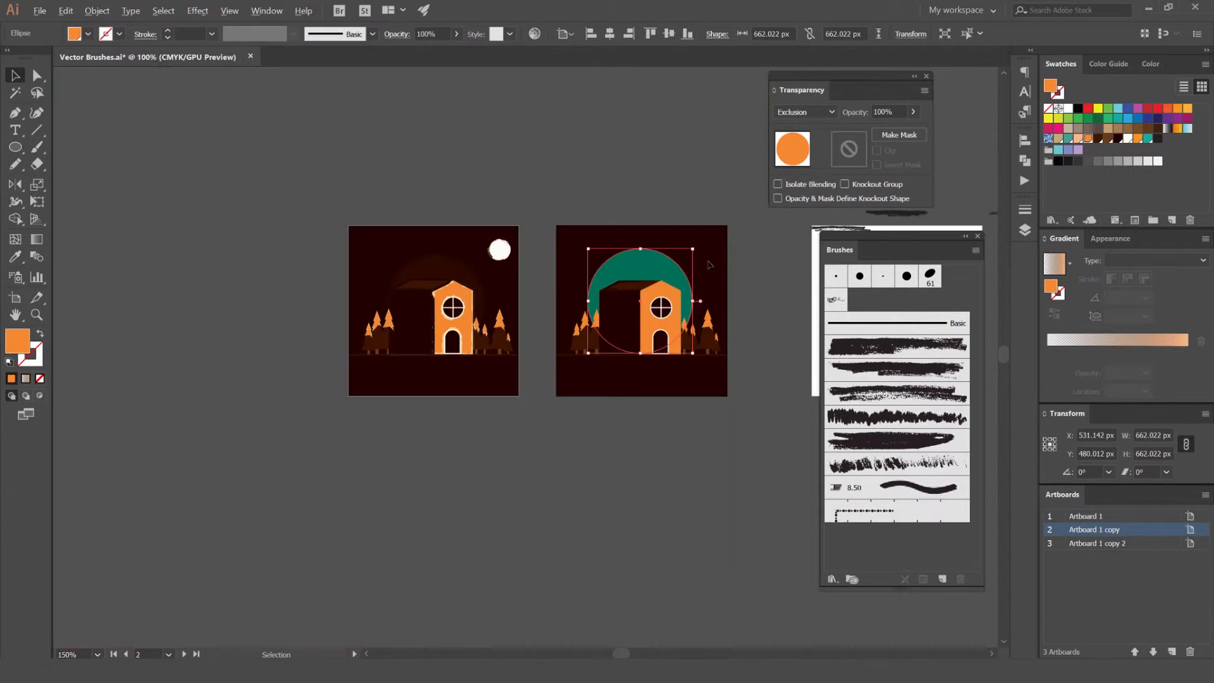
pyautogui.hotkey('ctrl', 'shift', 'a')
pyautogui.hotkey('ctrl', '1')
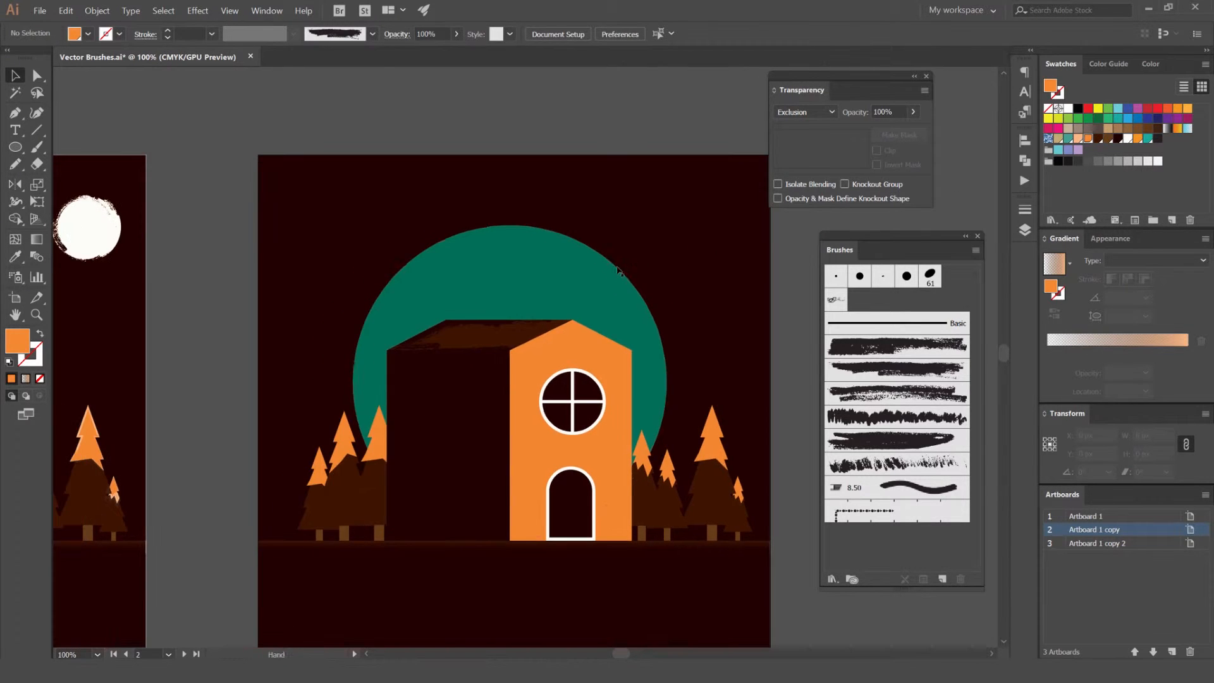
# - Try several rough art brushes on the circle's outline, then remove its stroke
pyautogui.click(588, 277)
pyautogui.scroll(2, 591, 272)
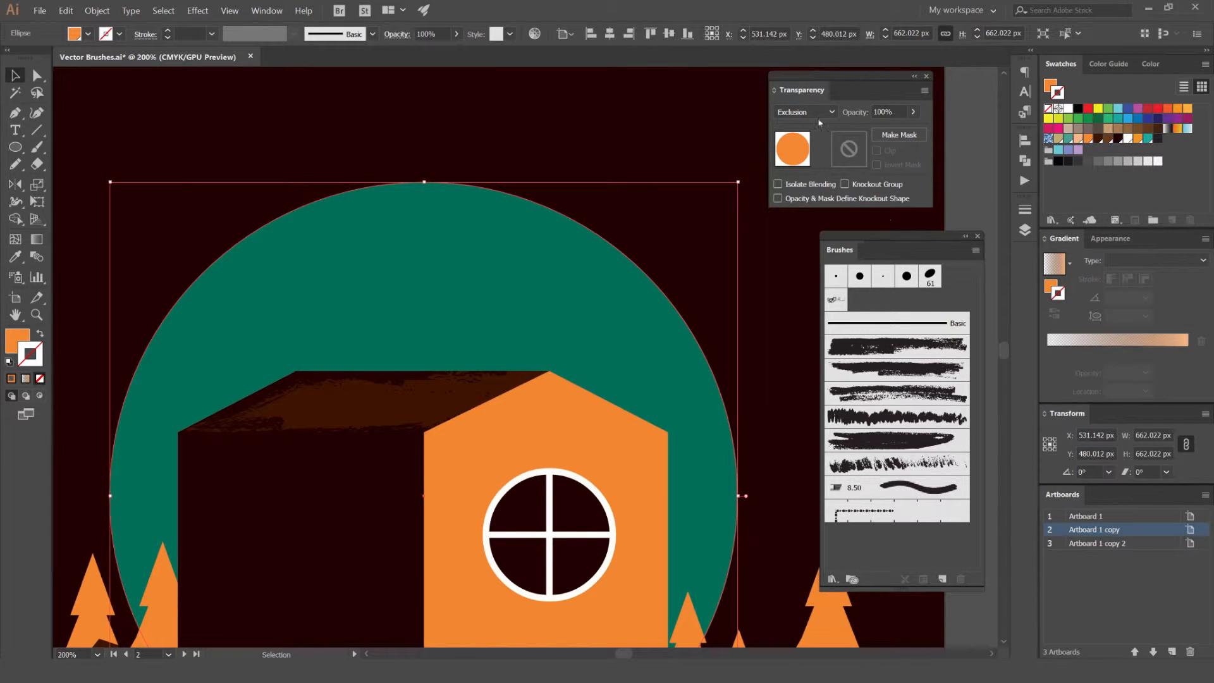
pyautogui.click(886, 371)
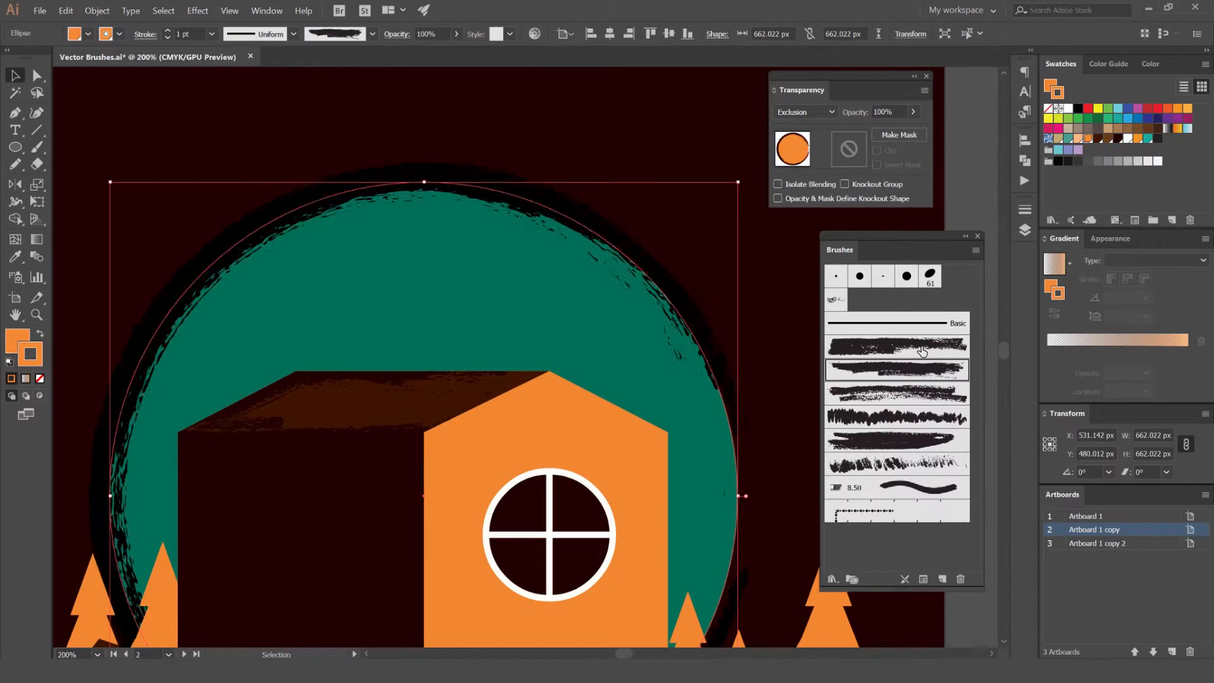
pyautogui.click(923, 348)
pyautogui.scroll(1, 509, 247)
pyautogui.click(893, 418)
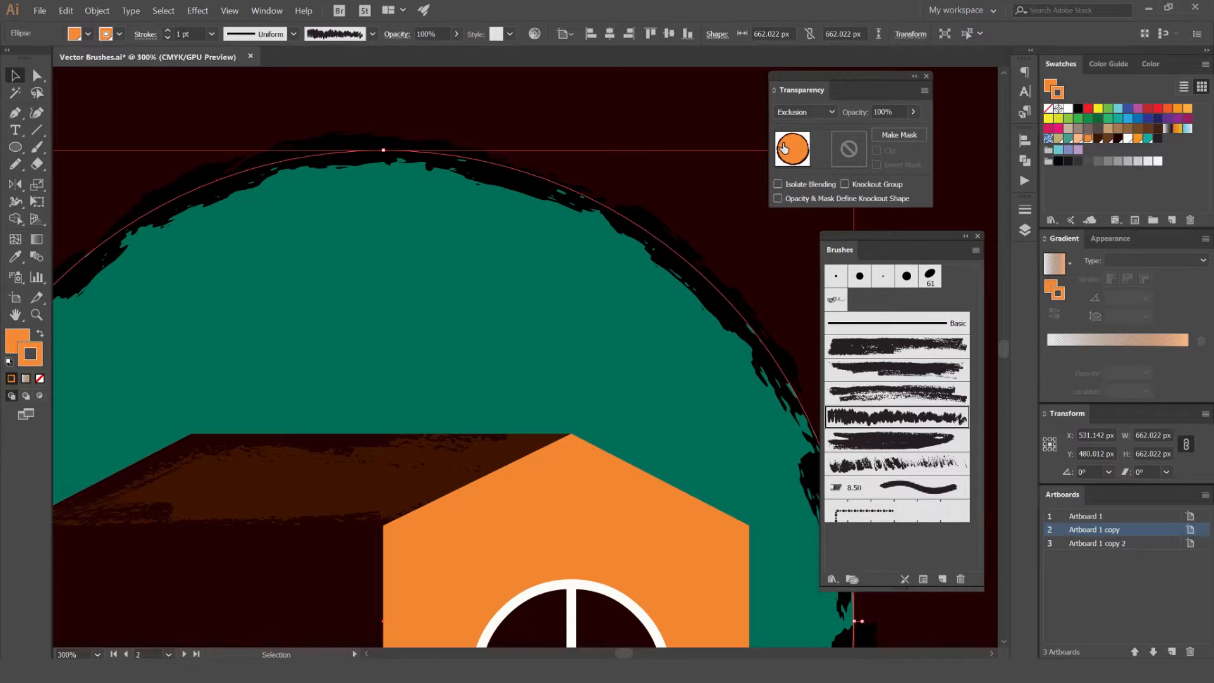
pyautogui.press('/')
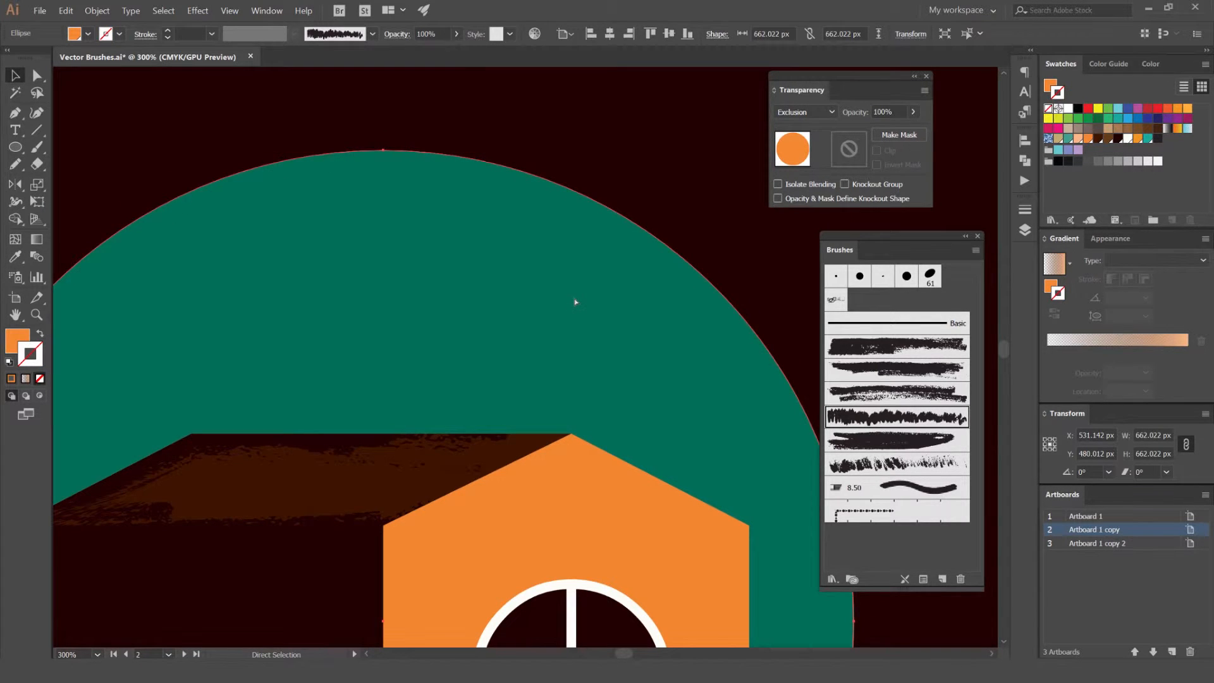
# - Stroke an in-place copy of the circle with the first rough art brush at 1 pt and remove the copy's fill
pyautogui.click(885, 347)
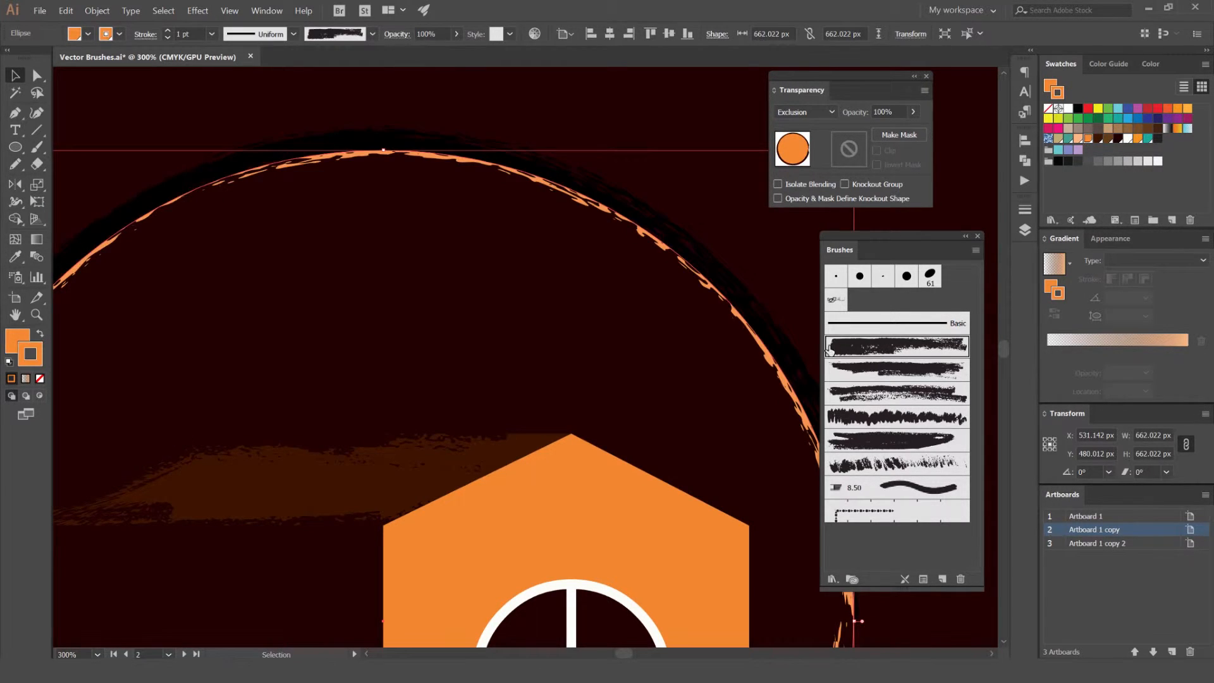
pyautogui.scroll(-2, 662, 324)
pyautogui.hotkey('ctrl', 'h')
pyautogui.hotkey('ctrl', 'h')
pyautogui.moveTo(651, 280); pyautogui.dragTo(709, 237)
pyautogui.hotkey('ctrl', 'z')
pyautogui.press('/')
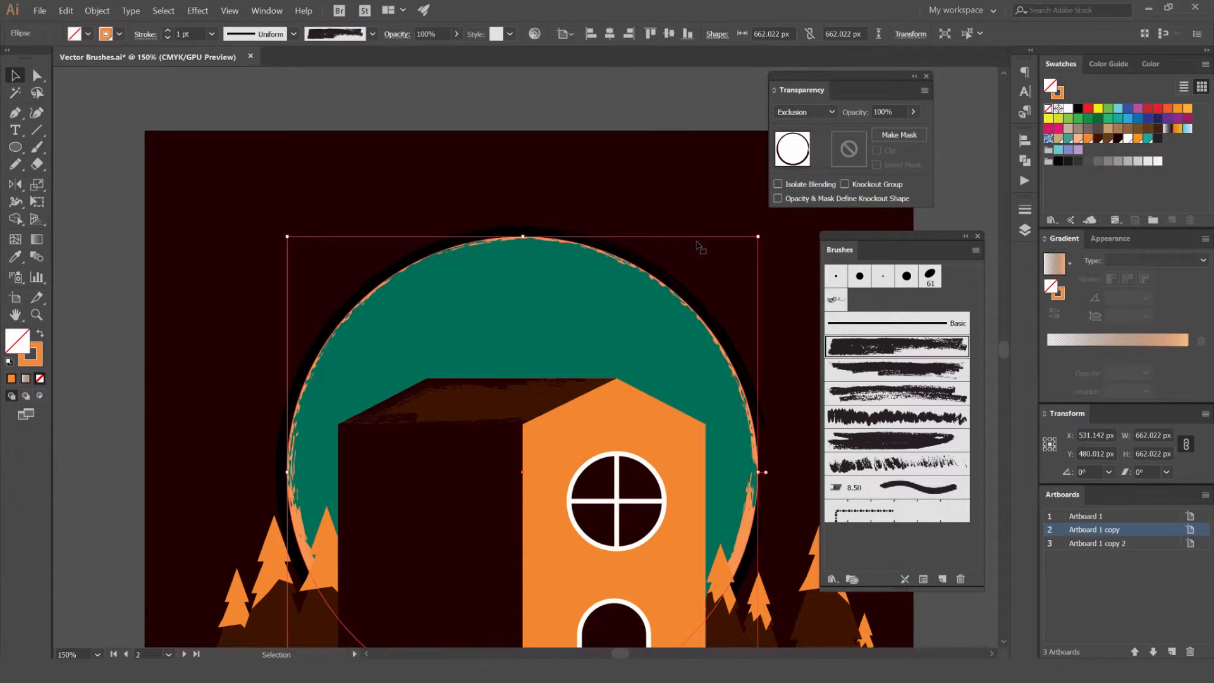
# - Set the brushed copy's blend mode to Normal and raise its stroke weight to 6 pt
pyautogui.scroll(1, 669, 258)
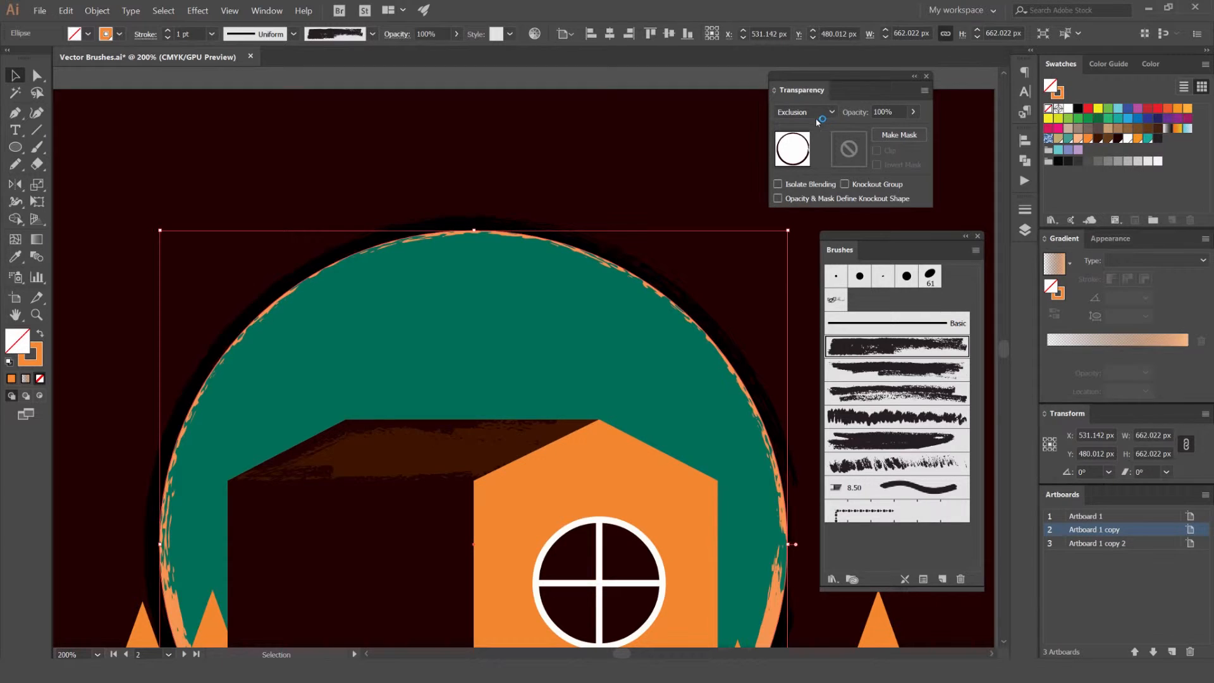
pyautogui.scroll(11, 815, 114)
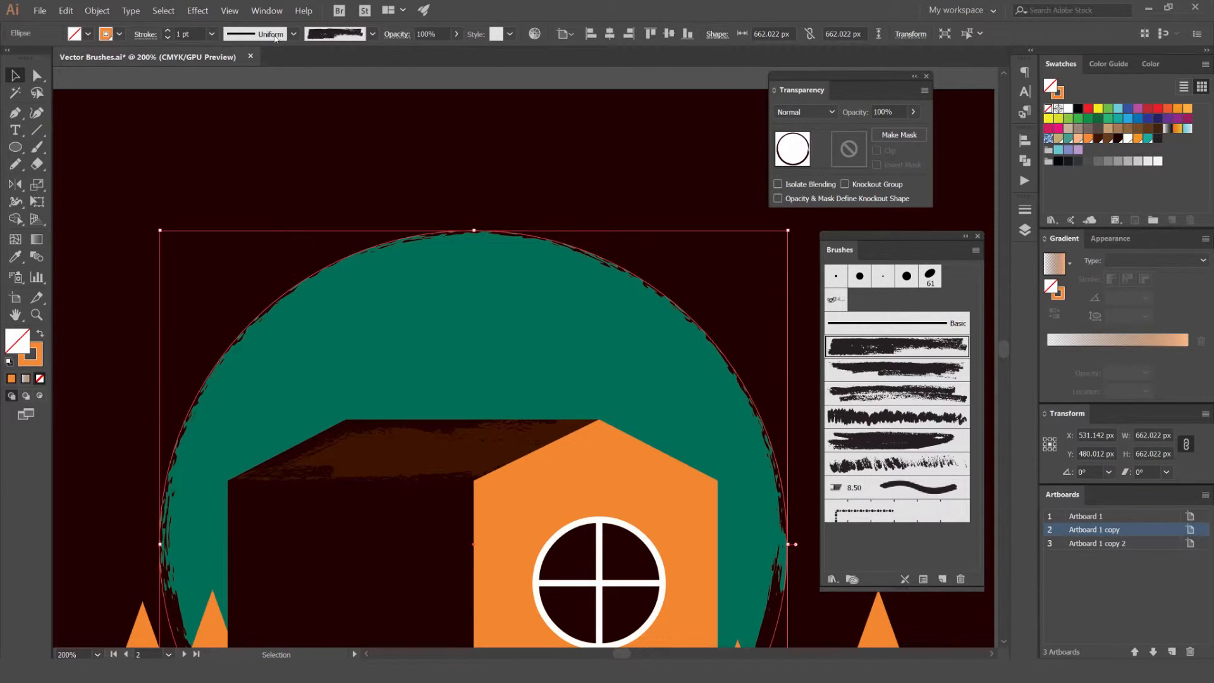
pyautogui.click(168, 30)
pyautogui.click(168, 31)
pyautogui.click(168, 30)
pyautogui.click(167, 30)
pyautogui.click(168, 31)
pyautogui.scroll(-2, 294, 106)
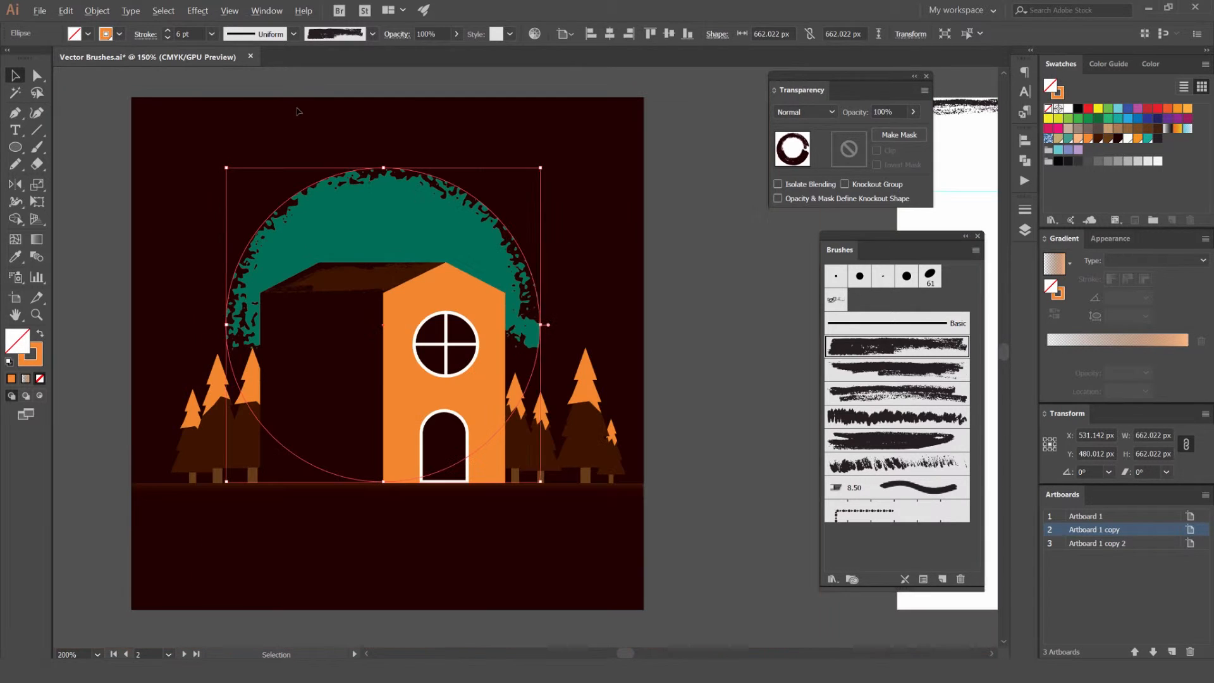
# - Try other art brushes on the outline, apply the fifth one and reduce the stroke weight to 2 pt
pyautogui.scroll(2, 299, 125)
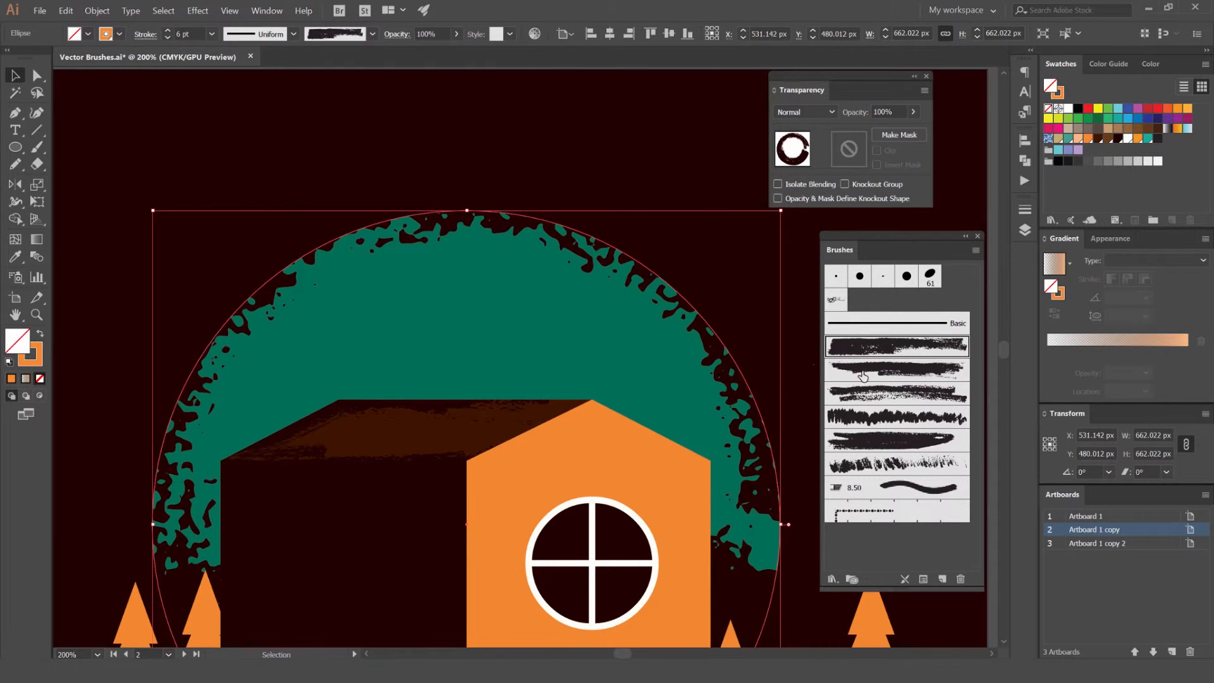
pyautogui.click(862, 376)
pyautogui.click(873, 397)
pyautogui.click(168, 38)
pyautogui.click(167, 38)
pyautogui.click(888, 437)
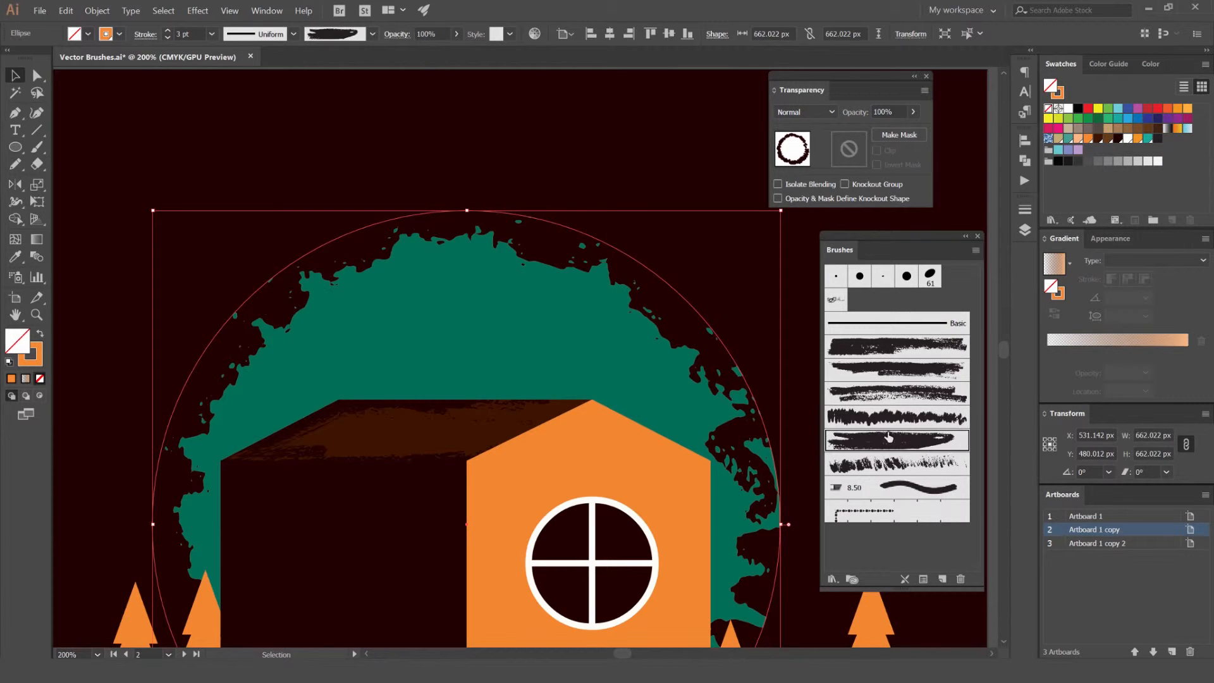
pyautogui.scroll(-2, 708, 380)
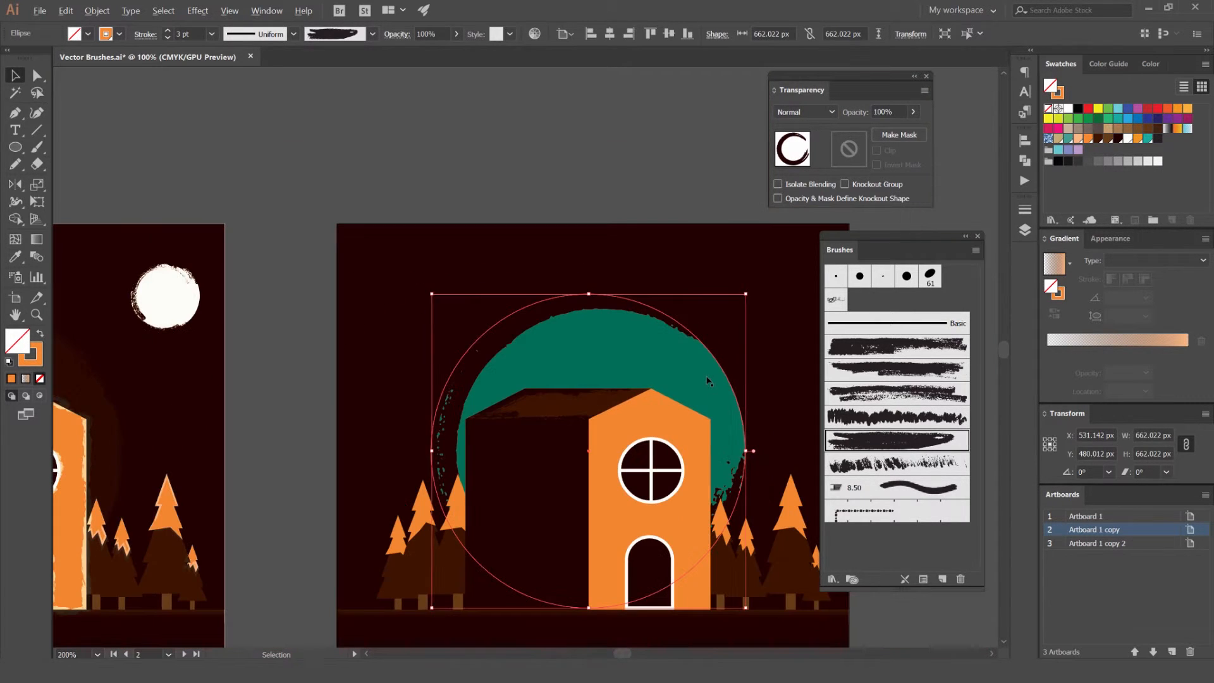
pyautogui.click(168, 38)
pyautogui.click(412, 122)
pyautogui.scroll(-3, 423, 146)
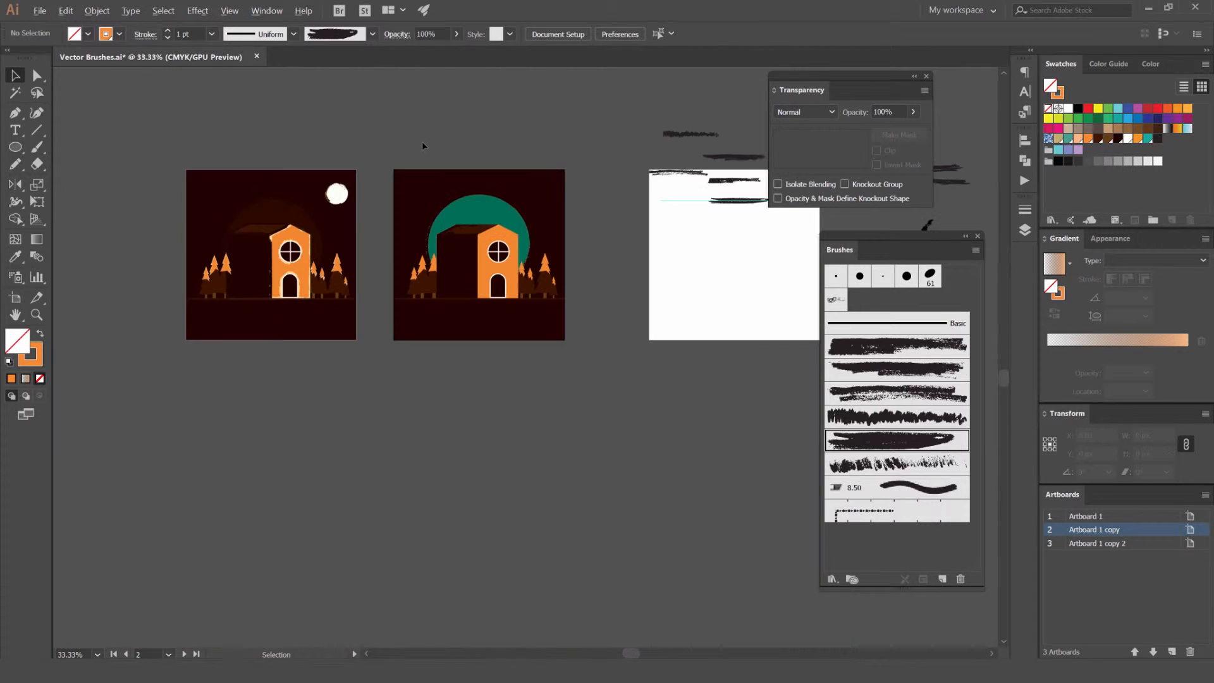
pyautogui.scroll(5, 474, 158)
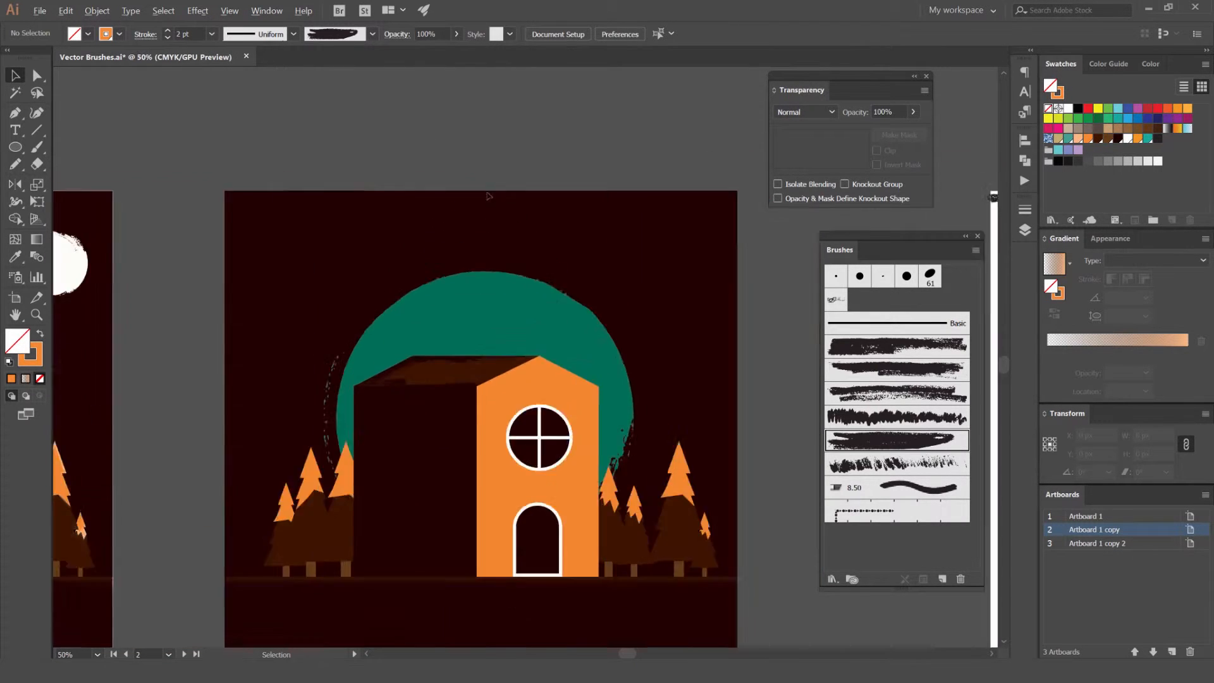
# - Rotate the brushed outline clockwise and place it back over the green circle so its loose flecks run along the upper-left edge
pyautogui.click(546, 363)
pyautogui.scroll(-3, 550, 364)
pyautogui.moveTo(629, 345); pyautogui.dragTo(613, 461)
pyautogui.click(769, 412)
pyautogui.click(565, 352)
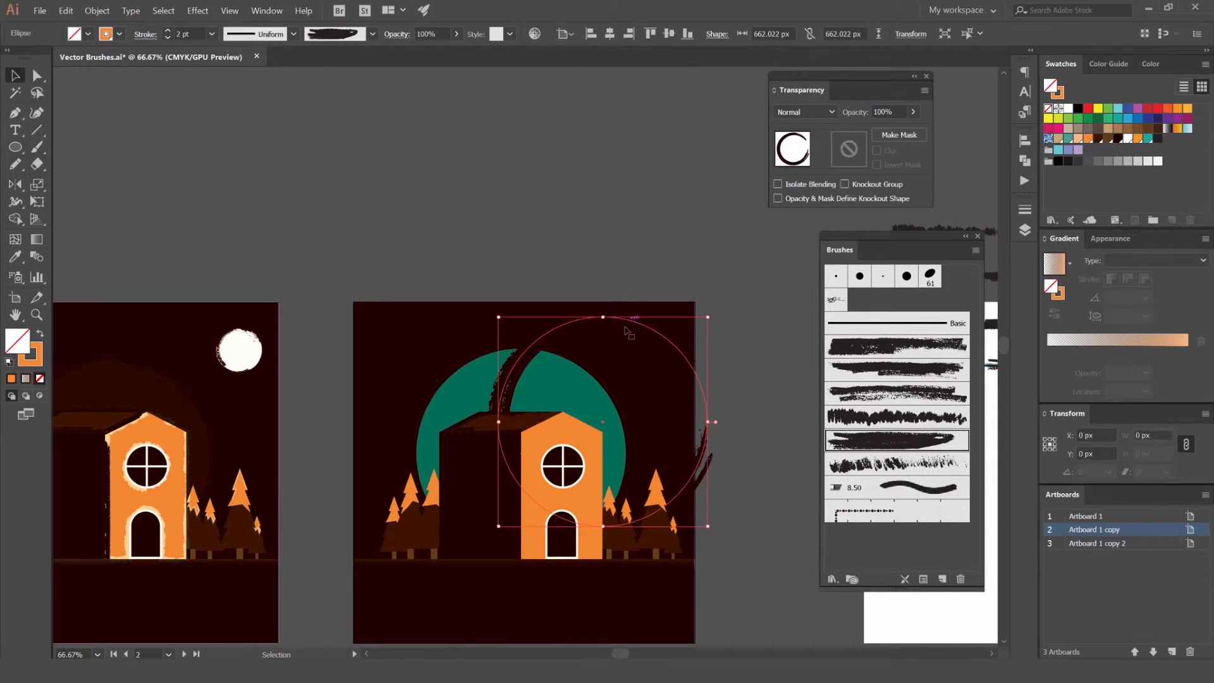
pyautogui.moveTo(645, 352); pyautogui.dragTo(669, 542)
pyautogui.click(742, 468)
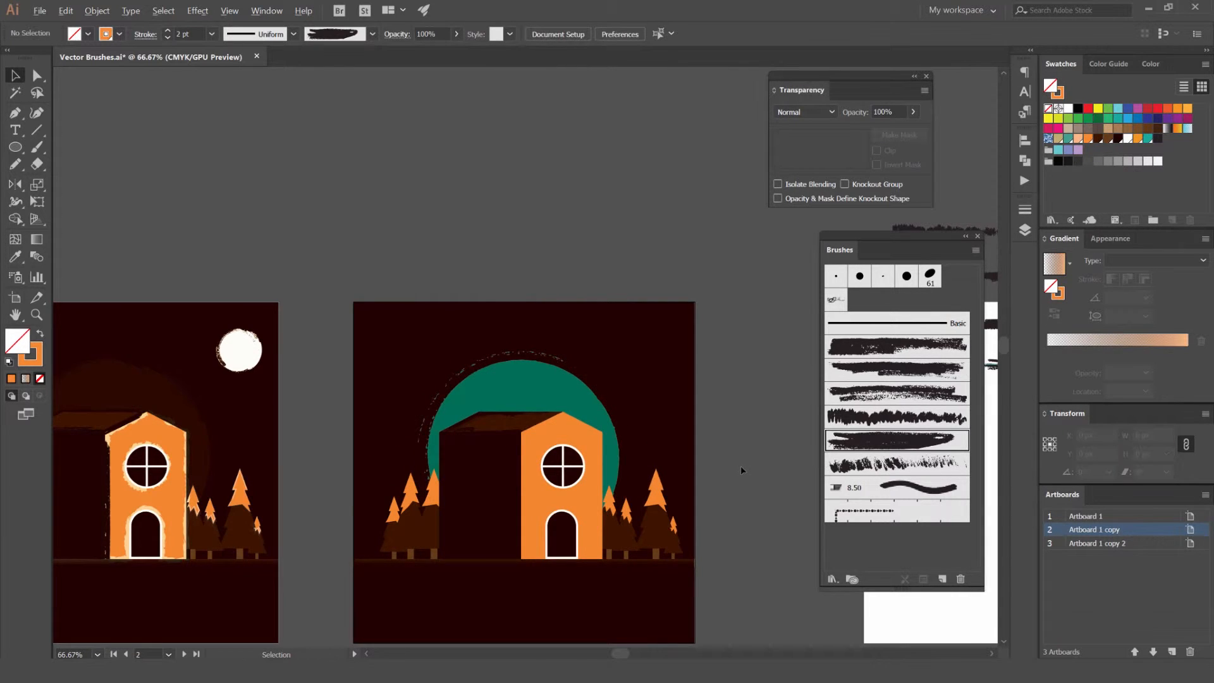
# - Examine the brushed edge of the green circle behind the house up close and beside the textured artboard
pyautogui.scroll(-2, 738, 465)
pyautogui.scroll(-2, 739, 465)
pyautogui.scroll(4, 604, 453)
pyautogui.moveTo(711, 412); pyautogui.dragTo(770, 326)
pyautogui.scroll(2, 612, 351)
pyautogui.scroll(-2, 610, 350)
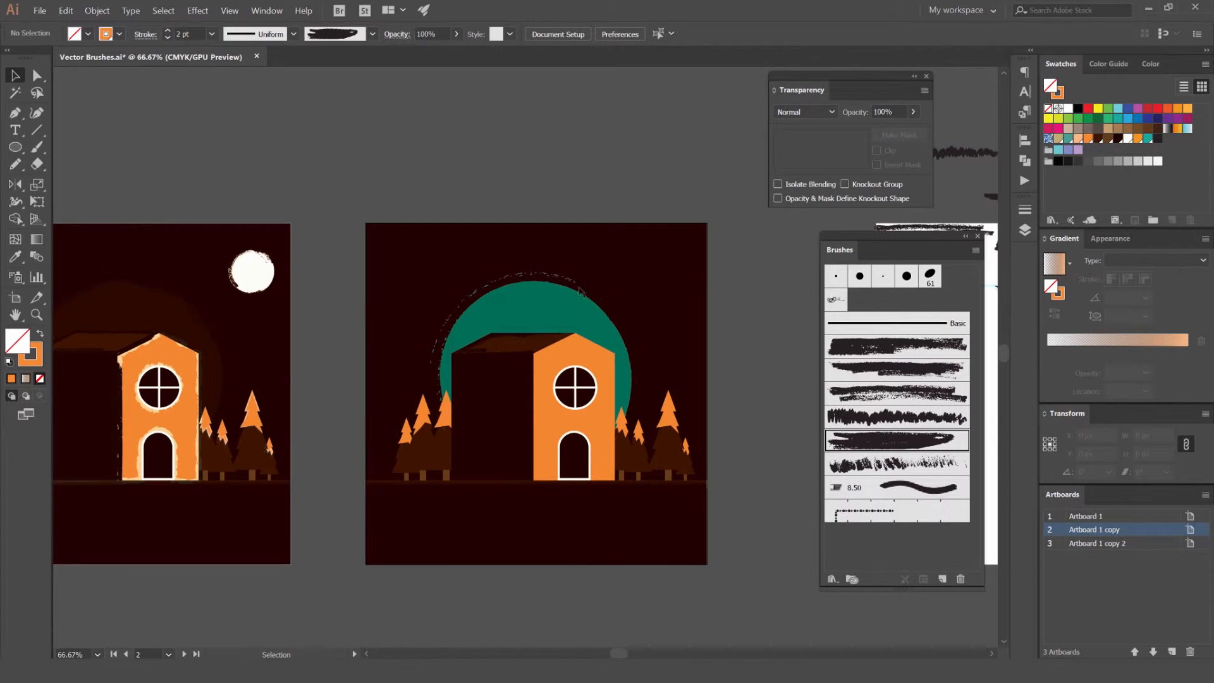
pyautogui.scroll(2, 588, 289)
pyautogui.scroll(-1, 588, 289)
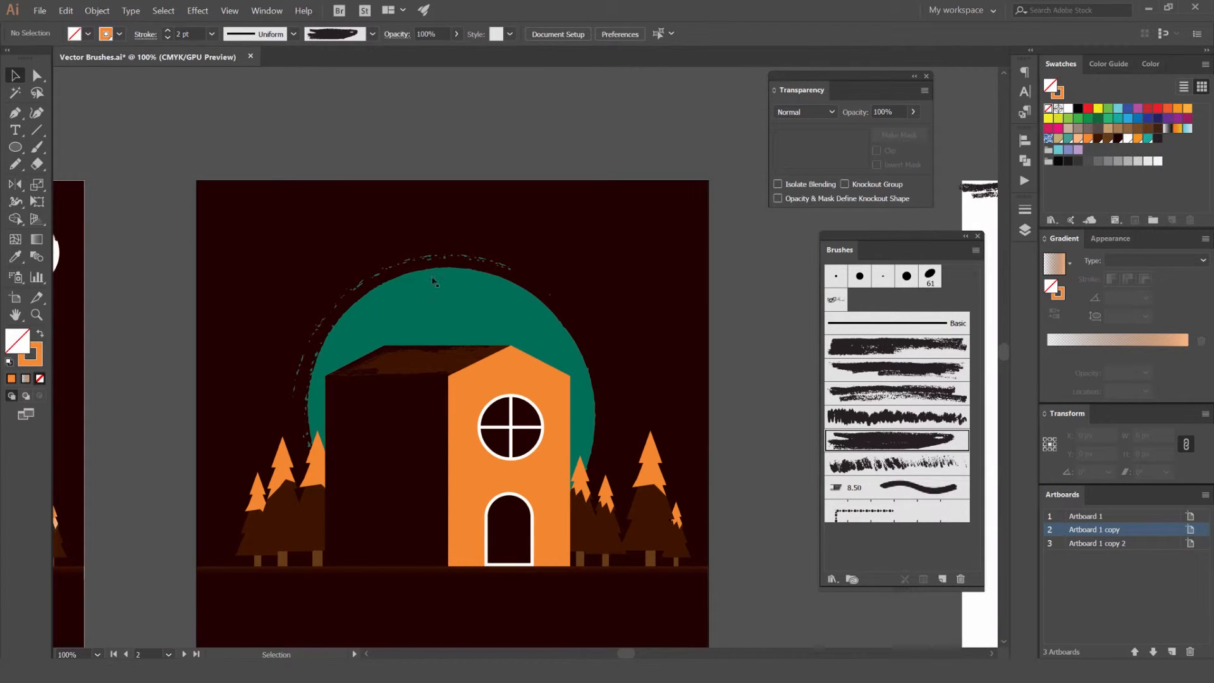
# - Inspect the brushed circle's loose flecks above the green shape, both close up and with the house in view
pyautogui.scroll(1, 418, 251)
pyautogui.click(473, 247)
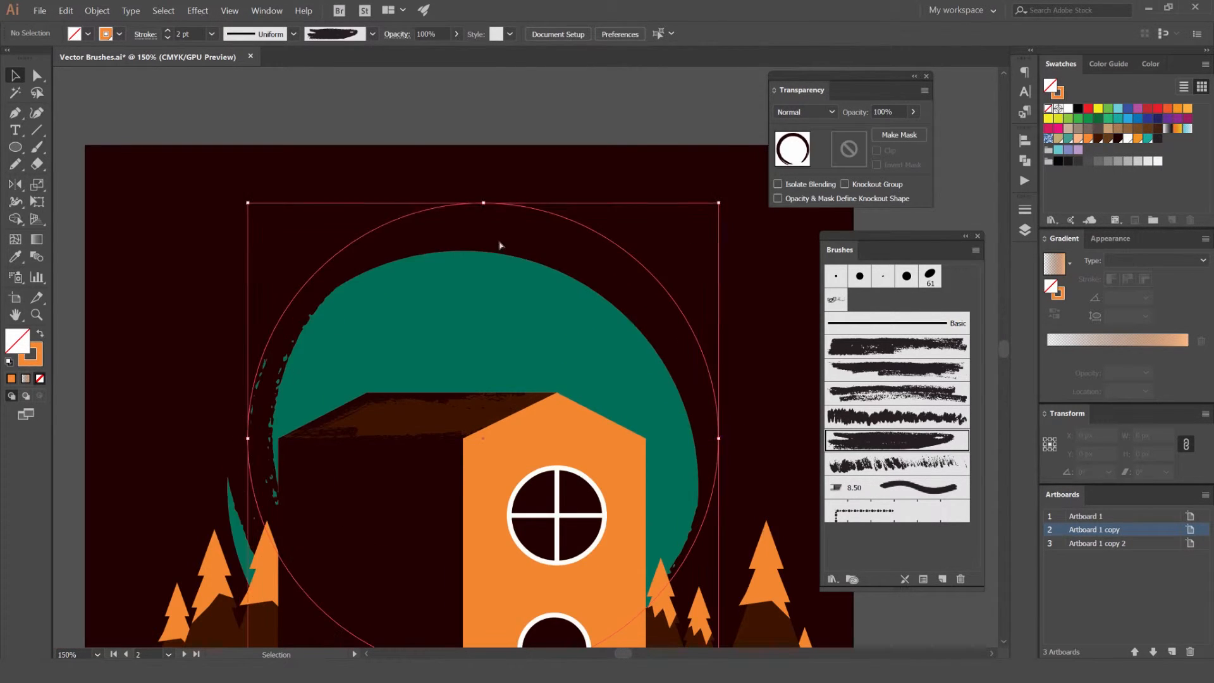
pyautogui.scroll(4, 500, 244)
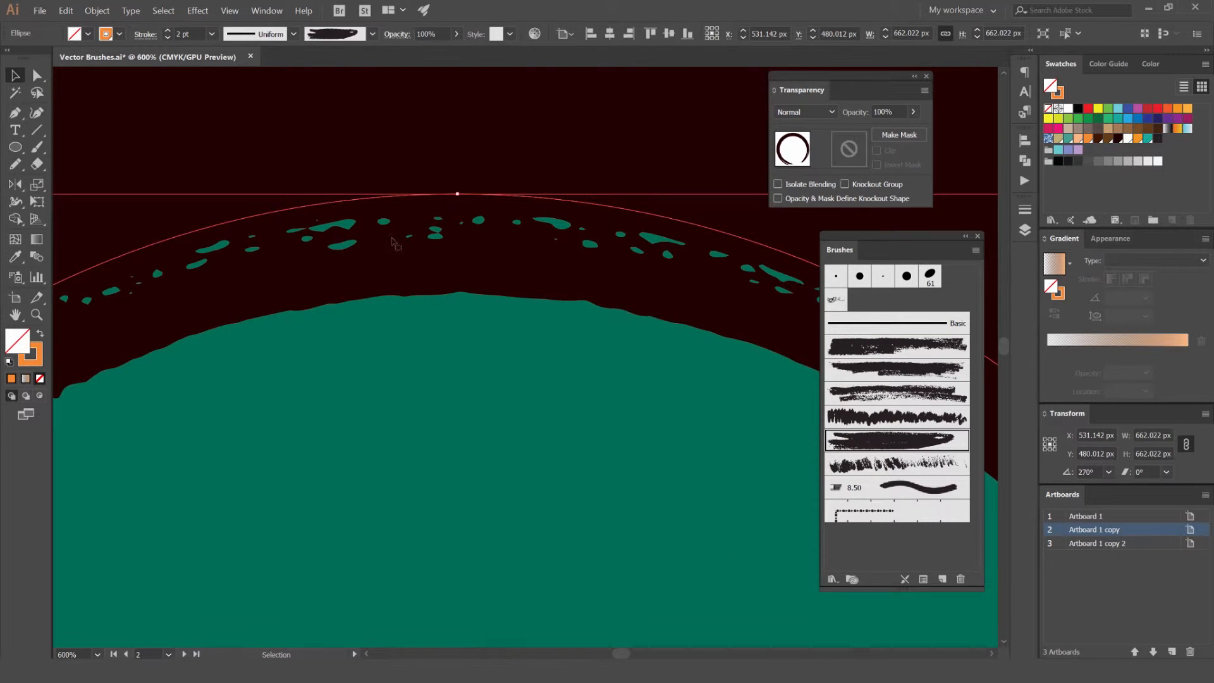
pyautogui.scroll(-5, 401, 294)
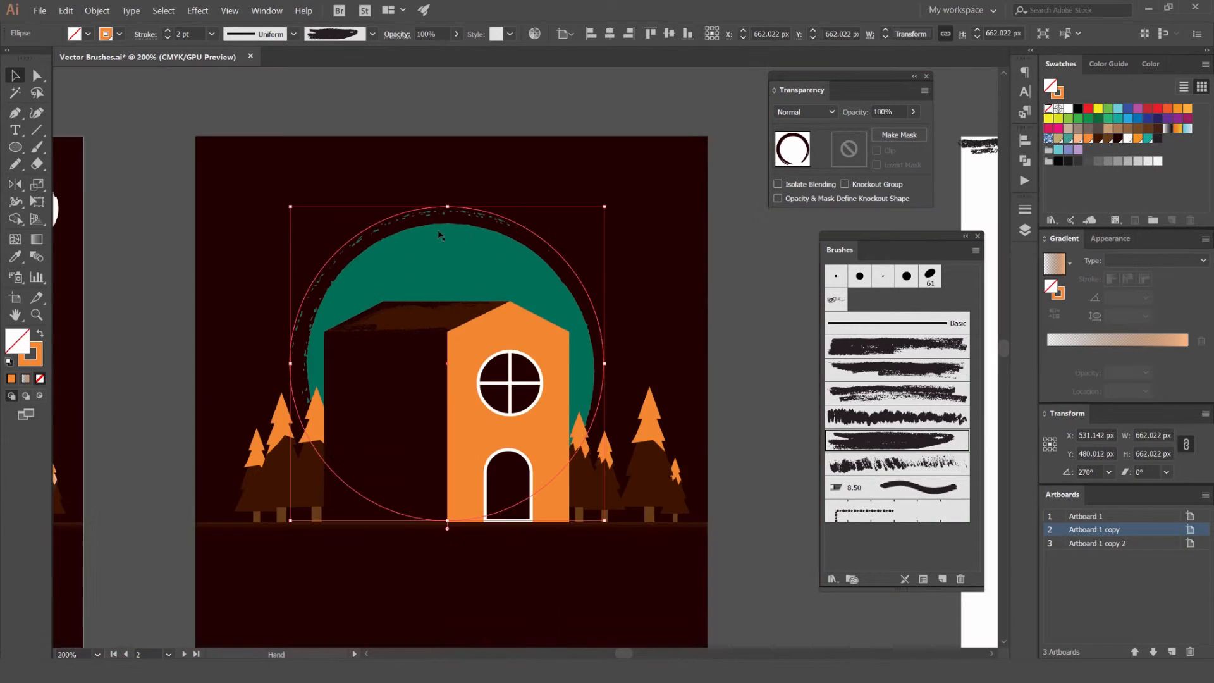
pyautogui.scroll(1, 340, 368)
pyautogui.moveTo(466, 271); pyautogui.dragTo(488, 282)
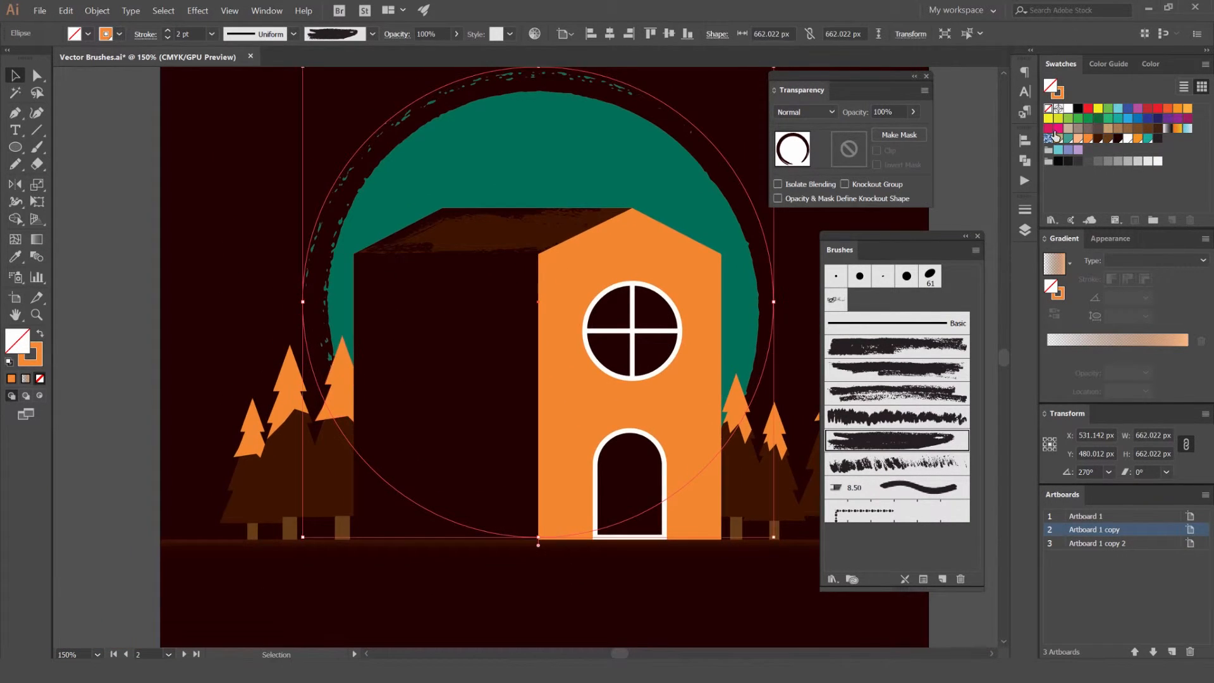
pyautogui.moveTo(655, 206); pyautogui.dragTo(583, 212)
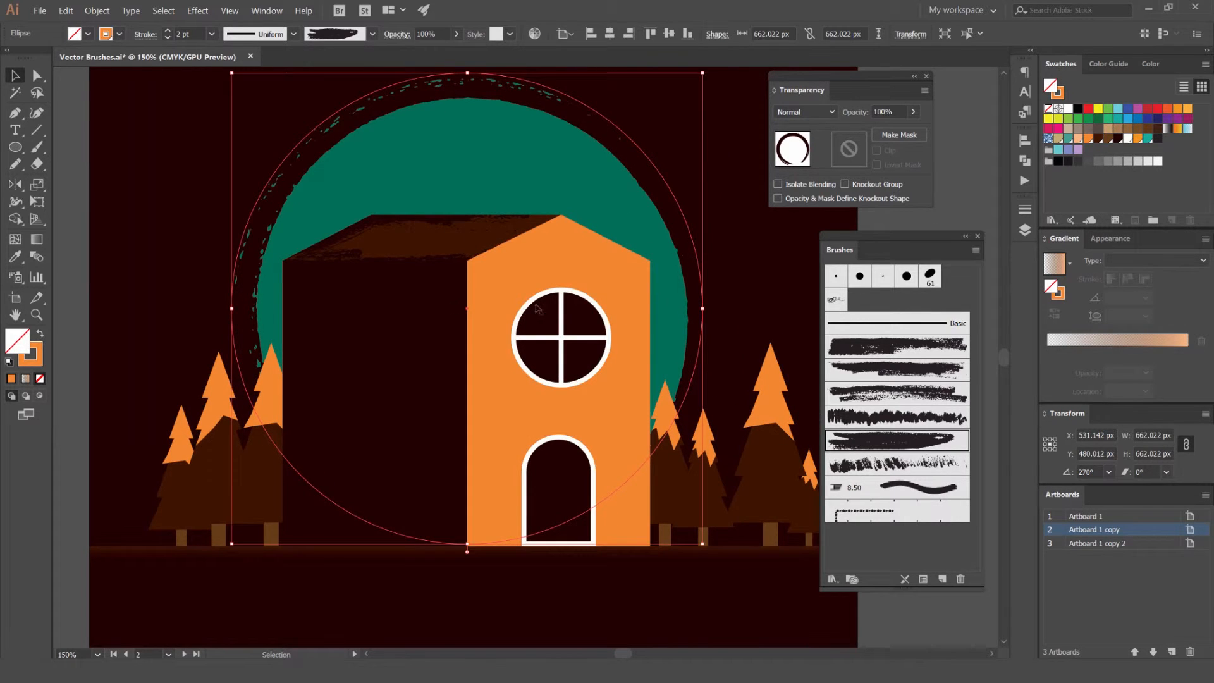
pyautogui.moveTo(374, 268); pyautogui.dragTo(407, 243)
# - Apply the second art brush to the outline of the house's dark side wall and set its stroke weight to 0.5 pt
pyautogui.click(474, 572)
pyautogui.click(474, 382)
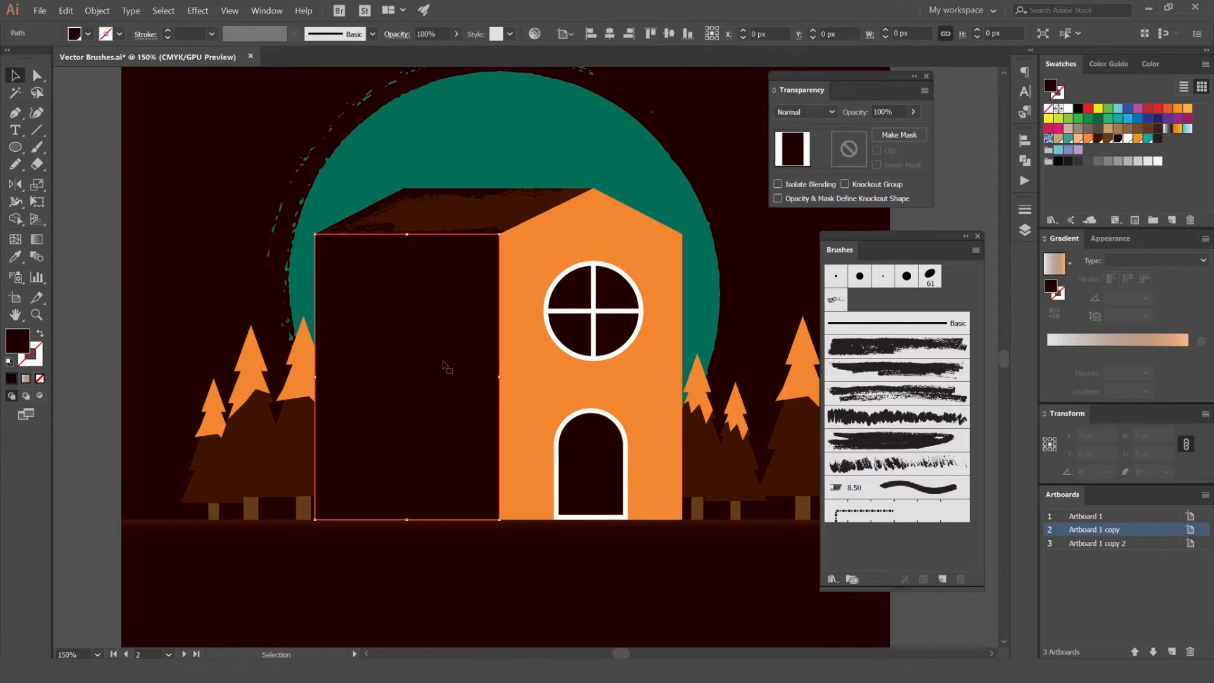
pyautogui.scroll(1, 316, 310)
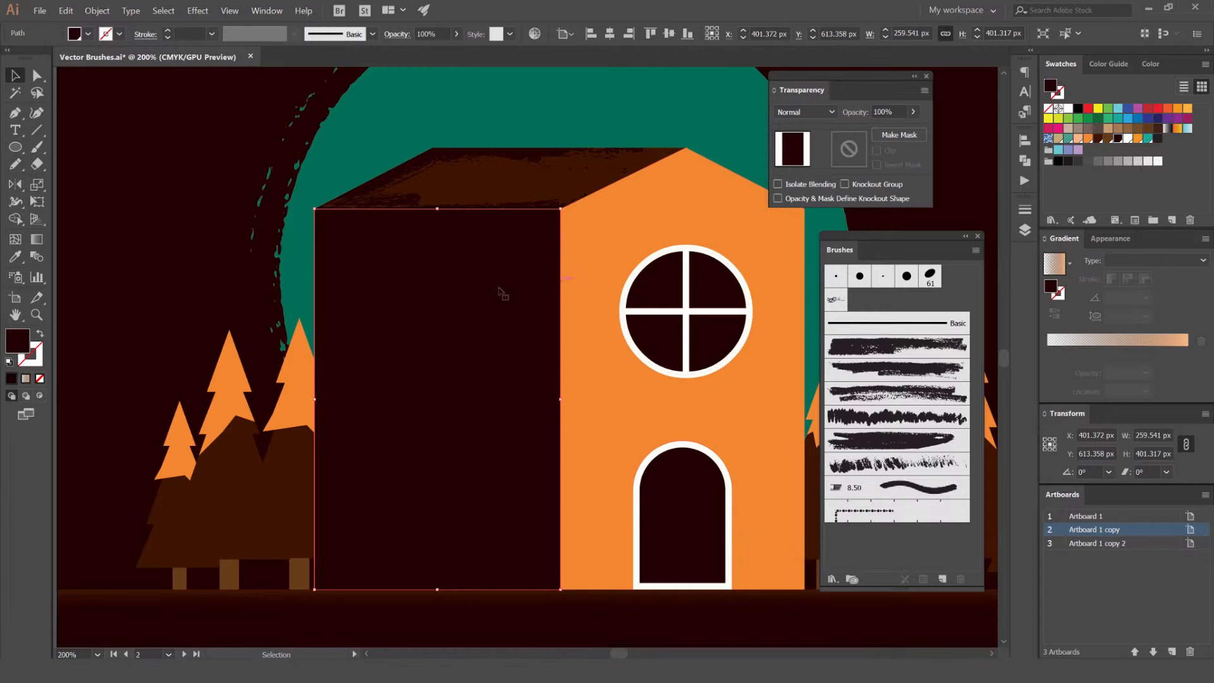
pyautogui.click(880, 369)
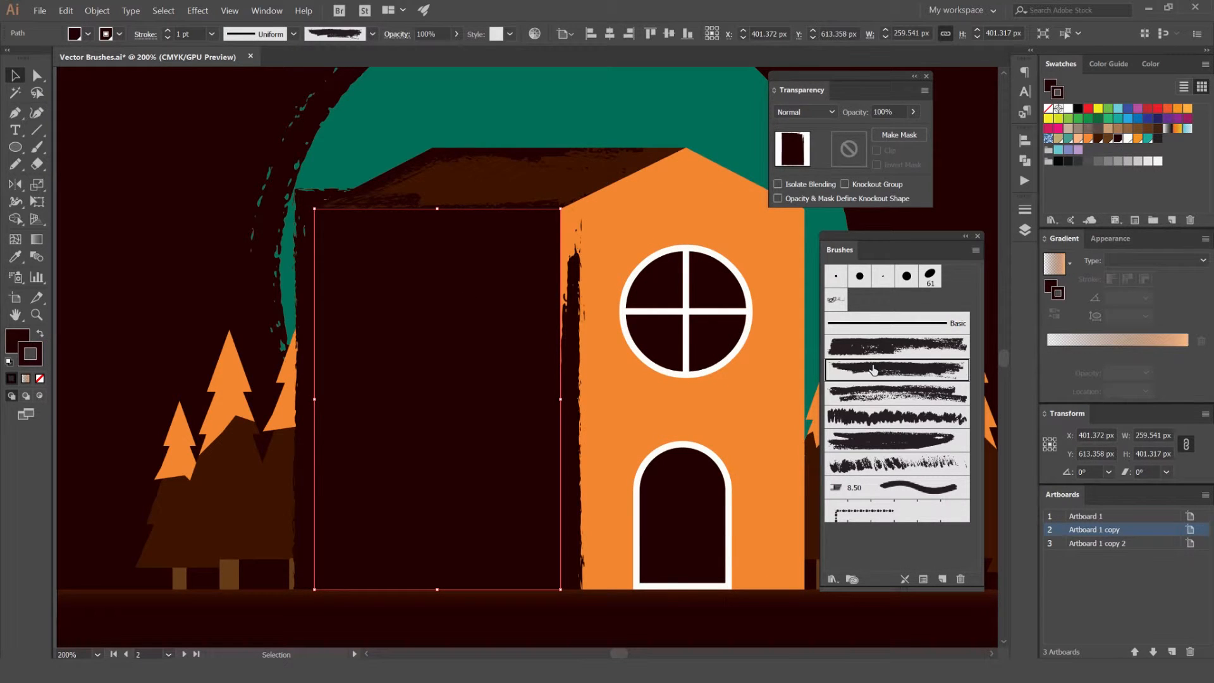
pyautogui.click(211, 34)
pyautogui.click(230, 60)
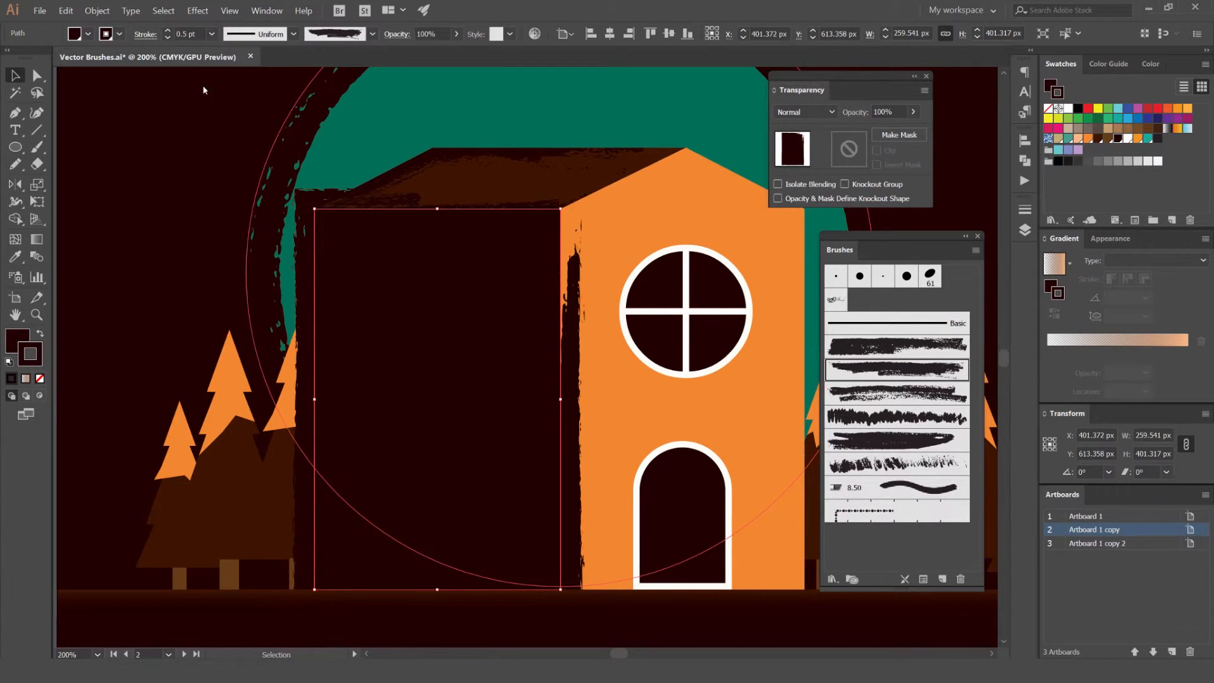
# - Reduce the side wall's brushed stroke weight to 0.25 pt and deselect the wall
pyautogui.hotkey('ctrl', 'shift', 'a')
pyautogui.click(335, 222)
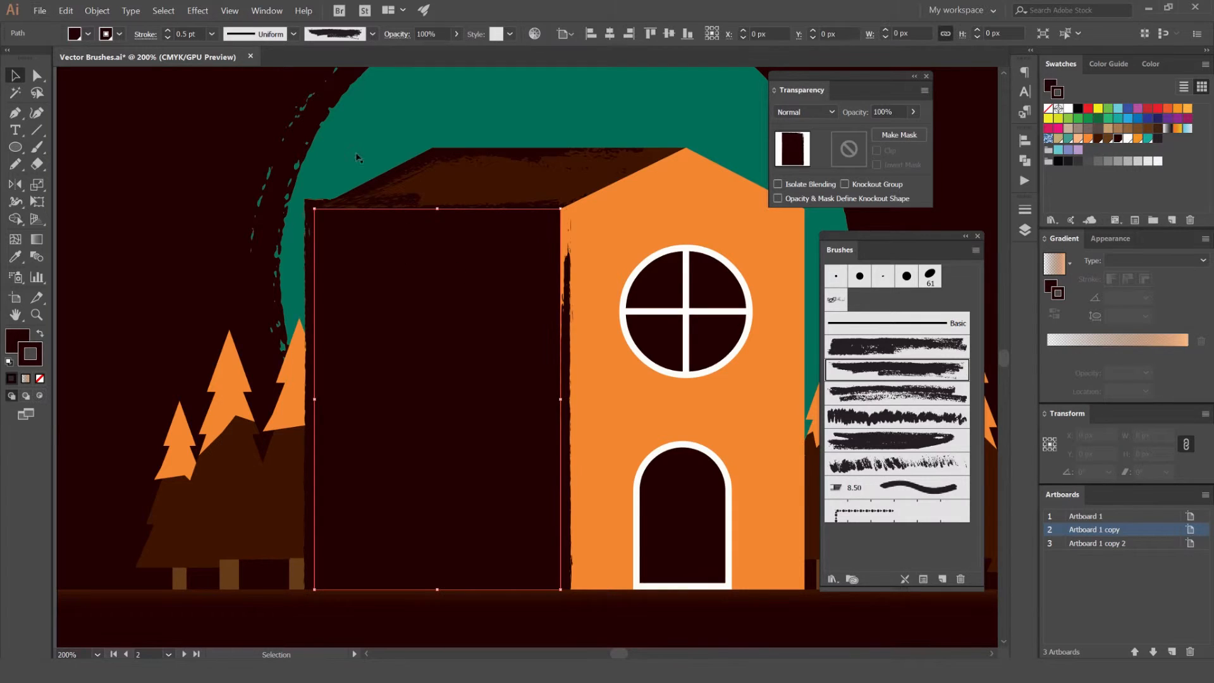
pyautogui.click(211, 34)
pyautogui.click(225, 47)
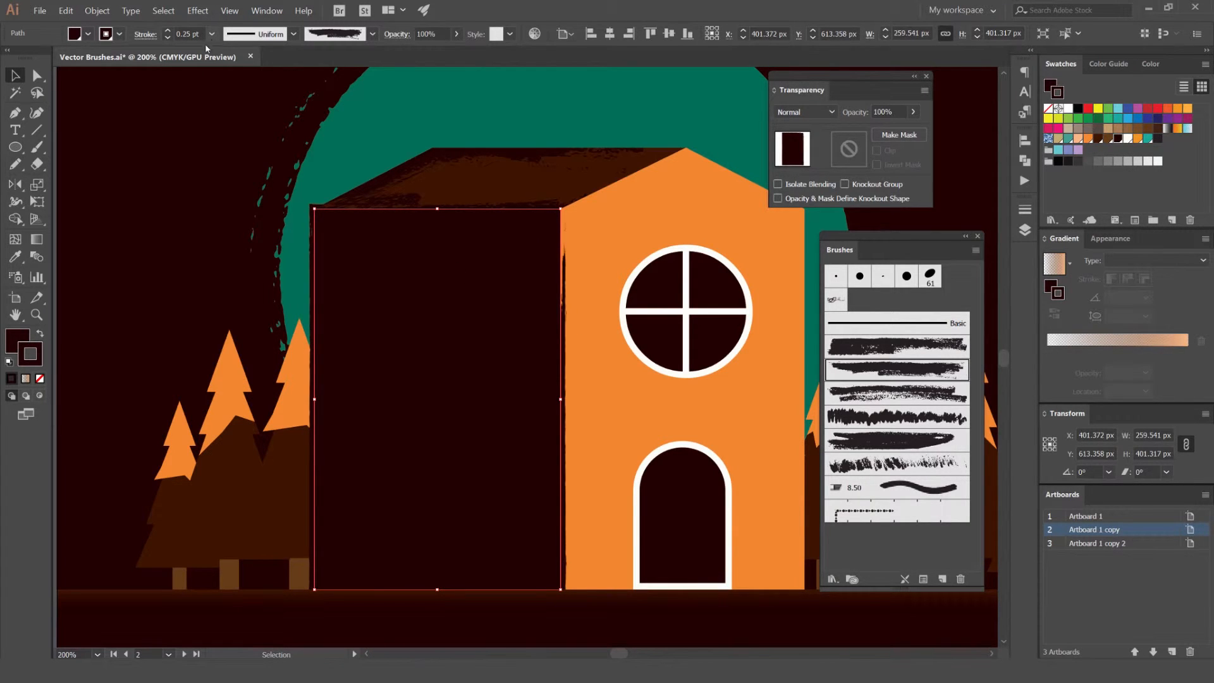
pyautogui.click(212, 33)
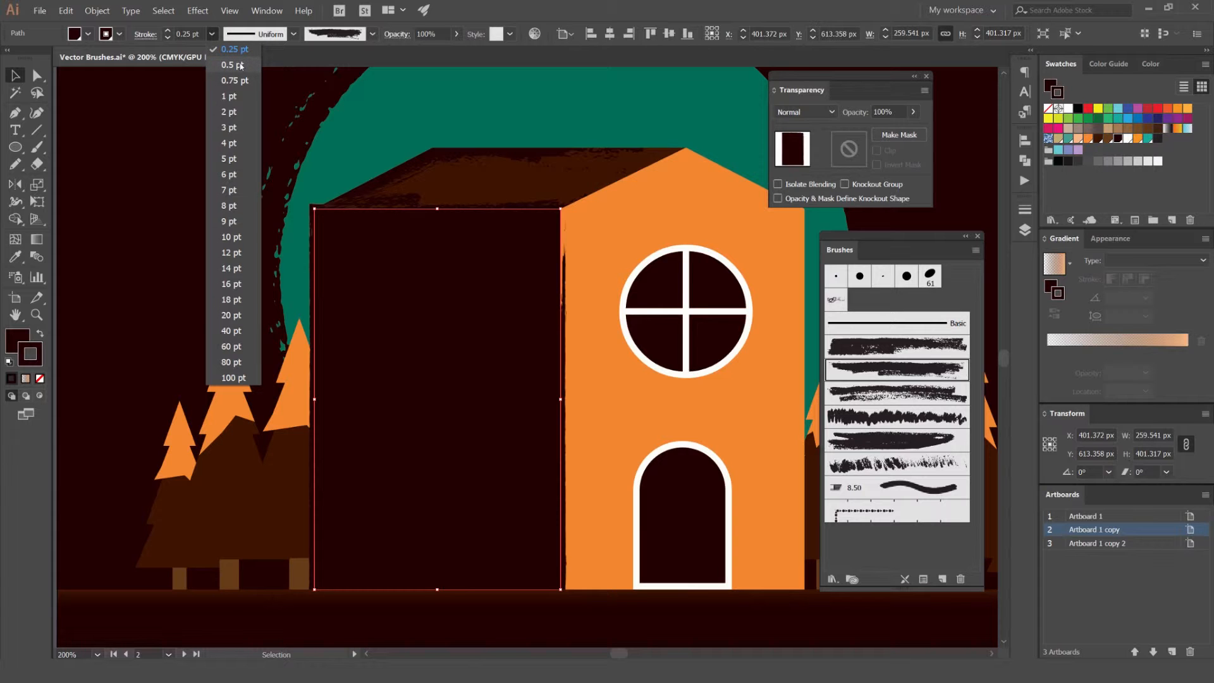
pyautogui.click(227, 150)
pyautogui.click(71, 238)
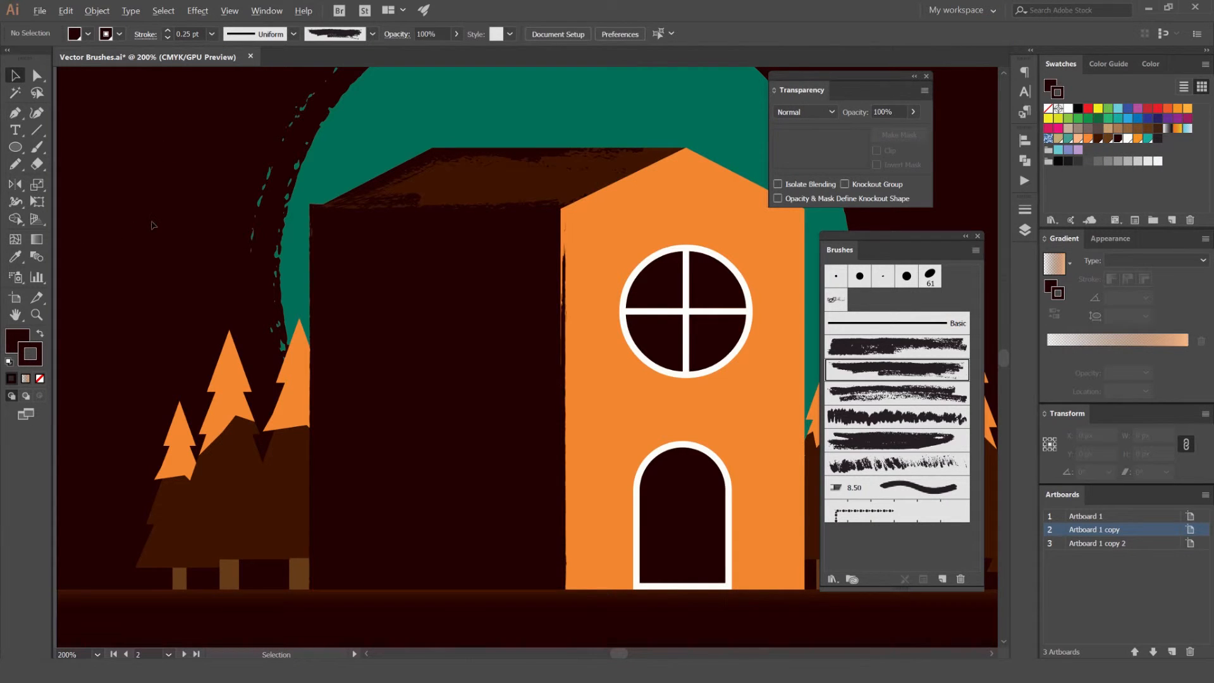
# - Apply the first art brush to an in-place copy of the orange front wall, with an orange stroke and no fill
pyautogui.scroll(-2, 151, 225)
pyautogui.scroll(2, 393, 204)
pyautogui.click(446, 231)
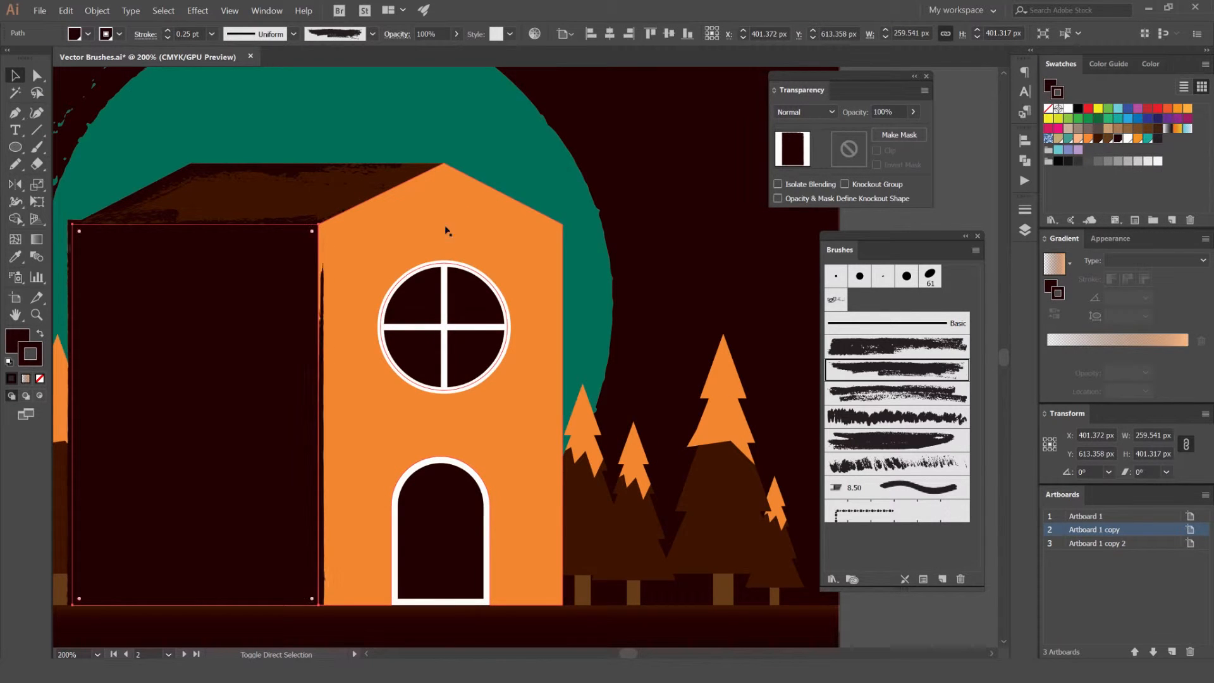
pyautogui.click(475, 231)
pyautogui.press('v')
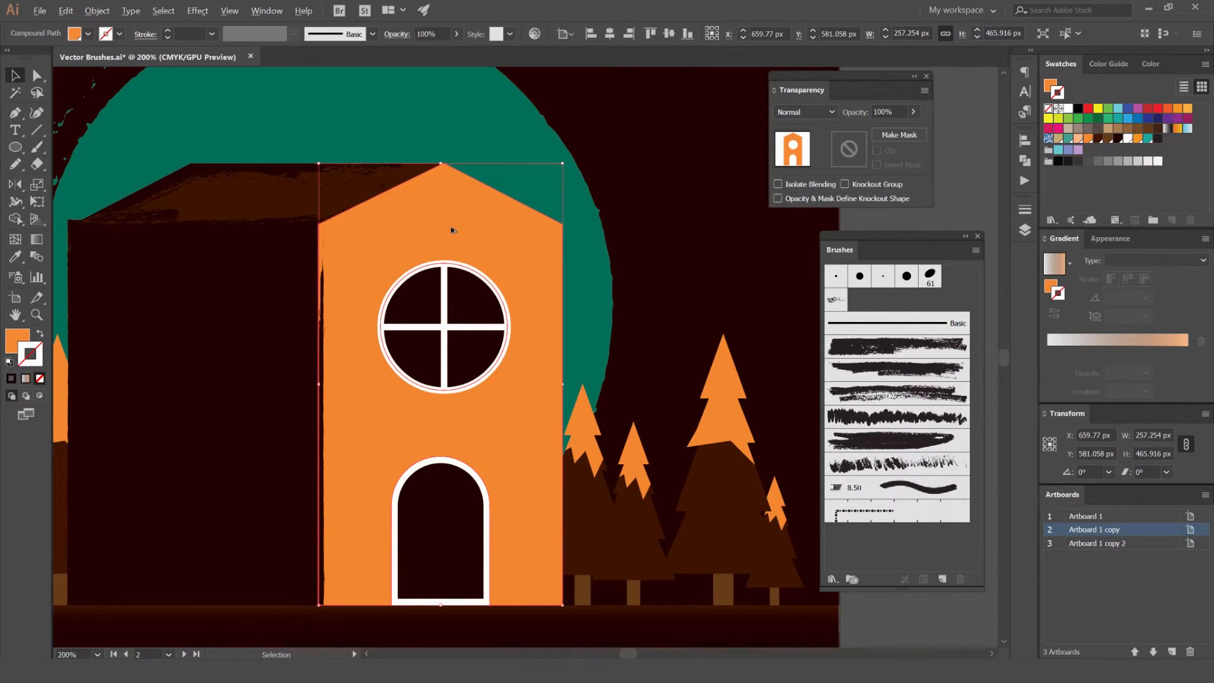
pyautogui.scroll(1, 449, 229)
pyautogui.click(881, 346)
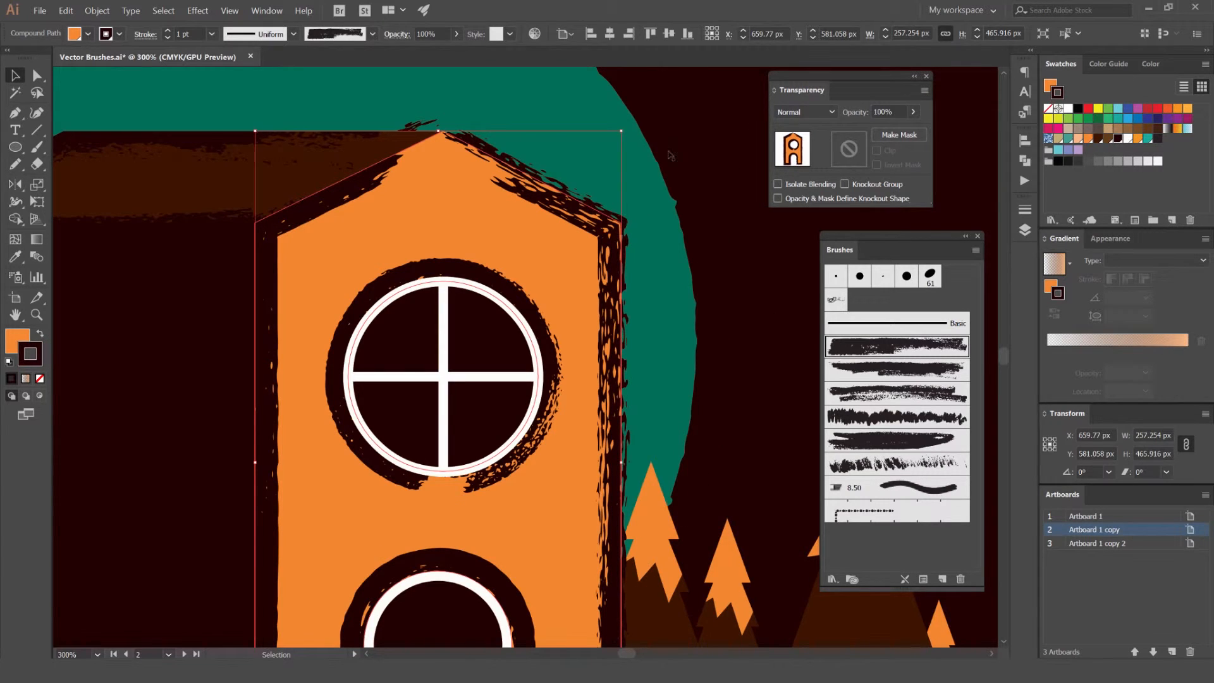
pyautogui.click(1088, 139)
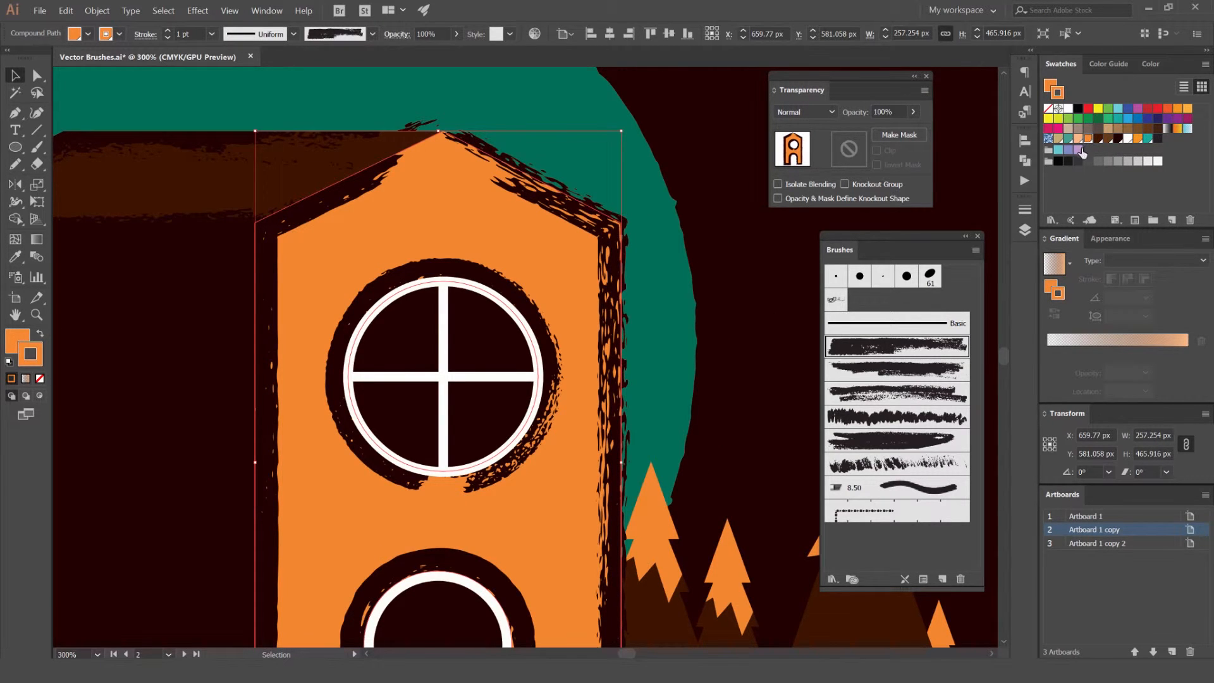
pyautogui.press('/')
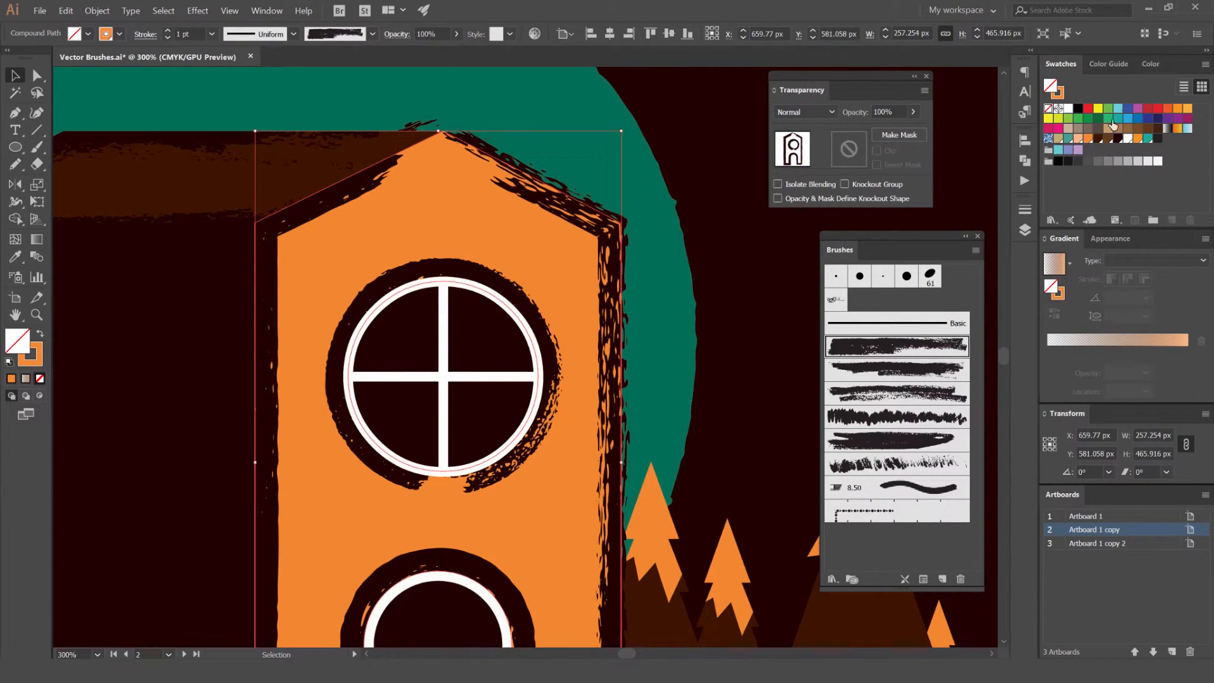
# - Recolour the front wall's brushed outline light orange and set its blend mode to Screen at 60% opacity
pyautogui.scroll(-2, 825, 111)
pyautogui.scroll(-2, 823, 112)
pyautogui.scroll(1, 820, 115)
pyautogui.write('60')
pyautogui.press('Return')
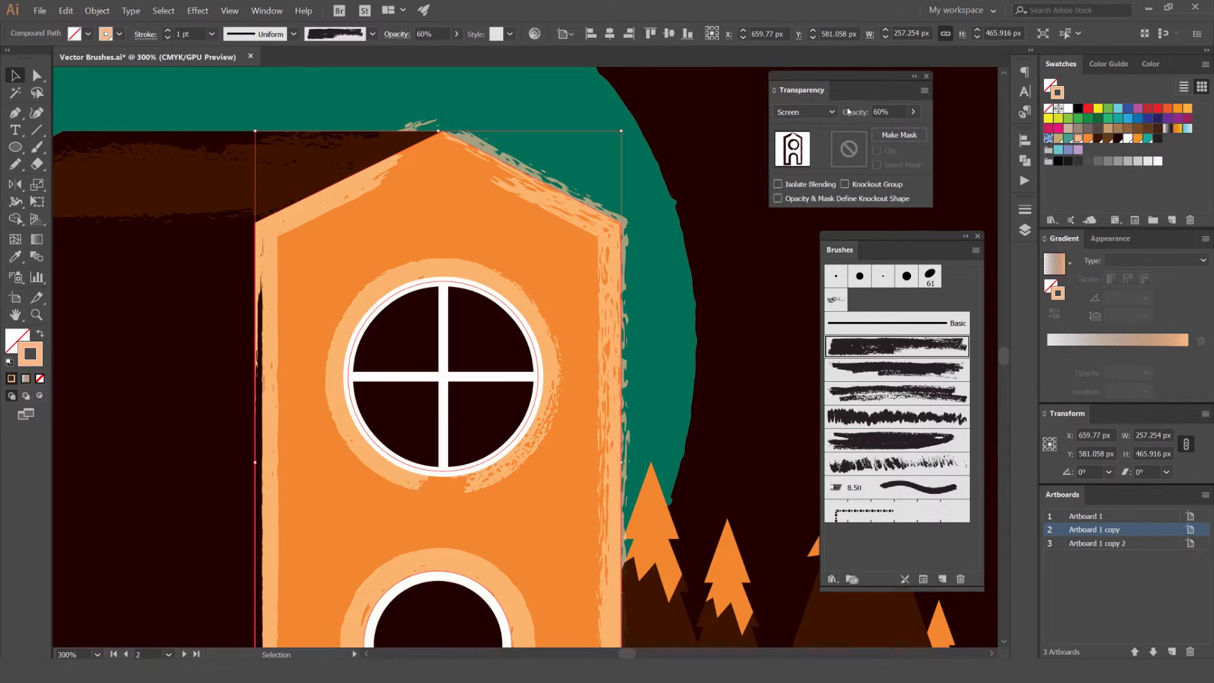
# - Change the brushed outline's blend mode to Overlay and raise its opacity to 80%
pyautogui.scroll(-2, 825, 114)
pyautogui.scroll(1, 805, 125)
pyautogui.scroll(-2, 685, 163)
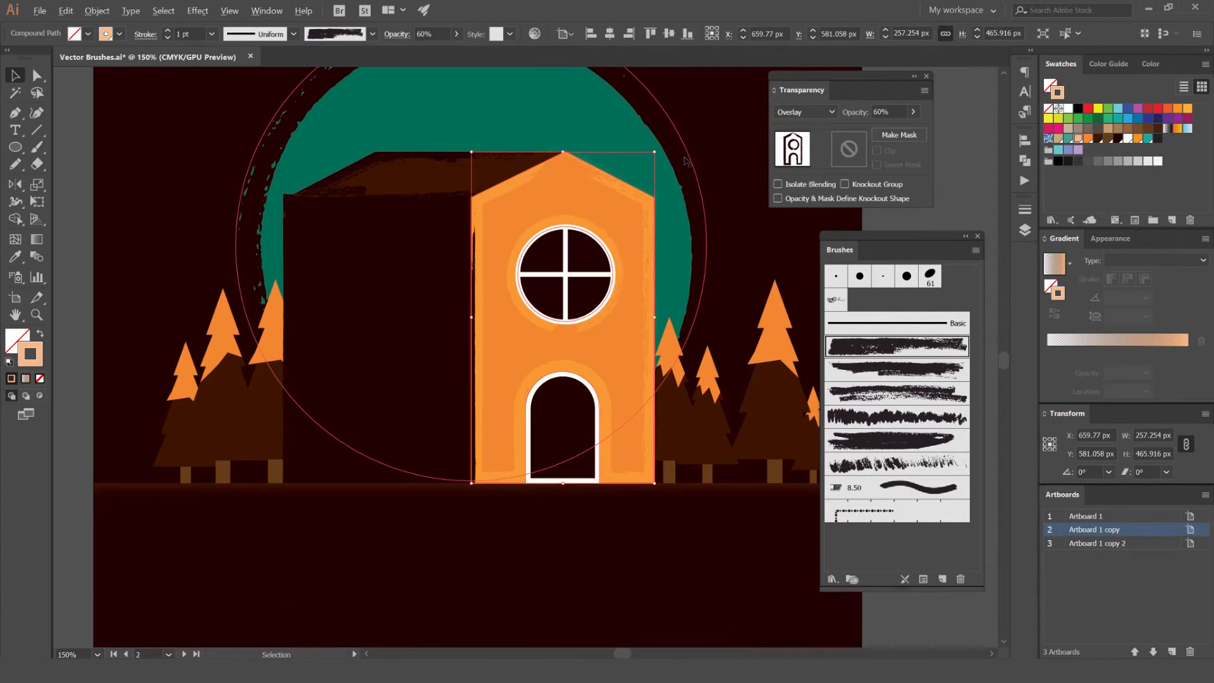
pyautogui.write('80')
pyautogui.press('Return')
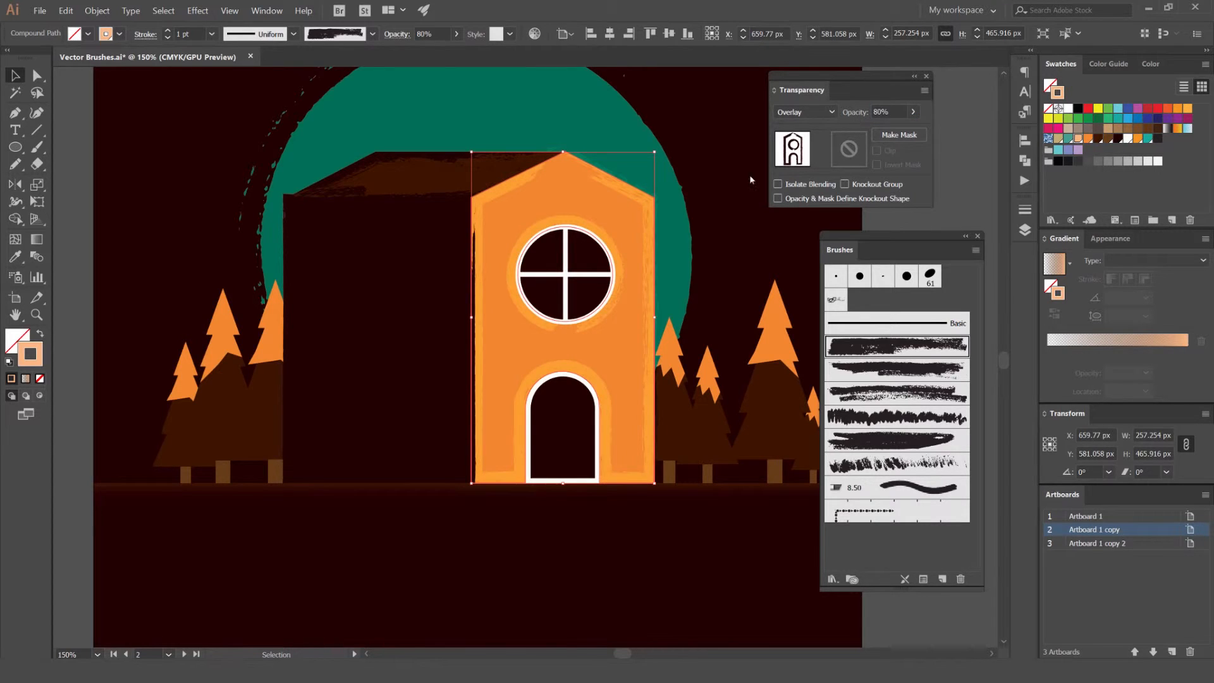
# - Try other art brushes on the front wall's outline and apply the third one
pyautogui.moveTo(558, 231); pyautogui.dragTo(551, 232)
pyautogui.scroll(-2, 551, 232)
pyautogui.scroll(2, 718, 217)
pyautogui.hscroll(-1, 569, 244)
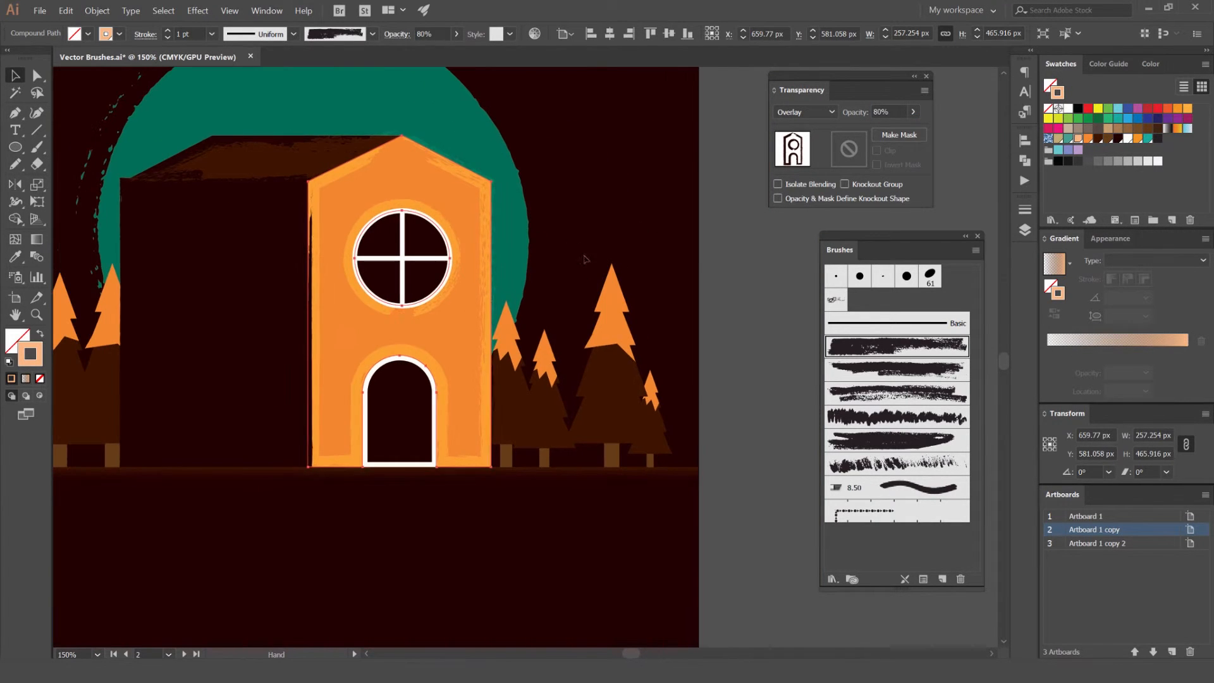
pyautogui.click(888, 378)
pyautogui.click(888, 394)
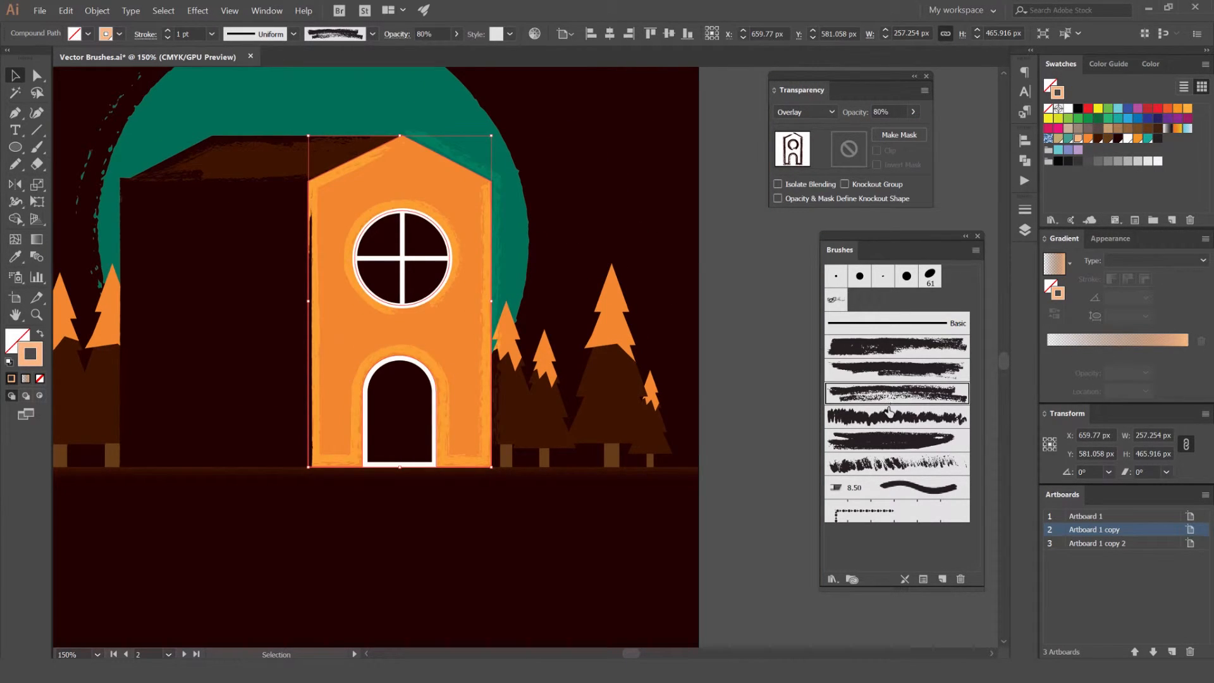
pyautogui.click(894, 418)
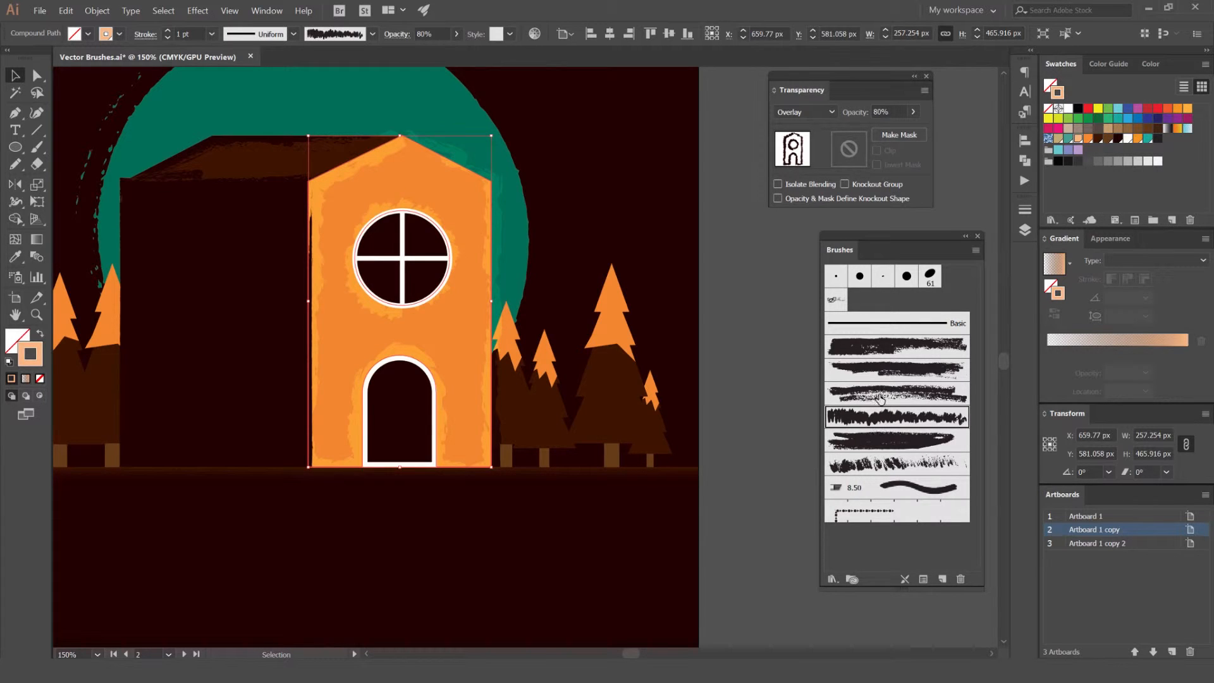
pyautogui.click(878, 399)
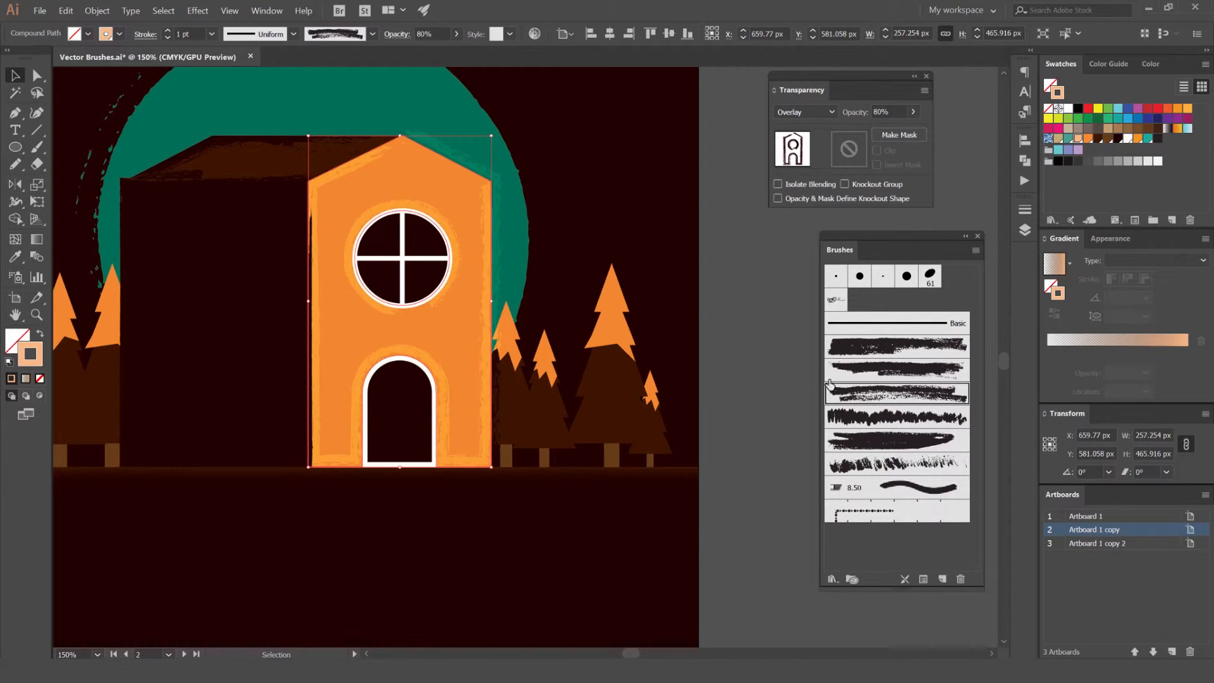
# - Try placing a copy of the orange front wall in front of its brushed outline
pyautogui.hotkey('ctrl', 'z')
pyautogui.hotkey('ctrl', 'z')
pyautogui.hotkey('ctrl', 'z')
pyautogui.hotkey('ctrl', 'z')
pyautogui.hotkey('ctrl', 'z')
pyautogui.hotkey('ctrl', 'z')
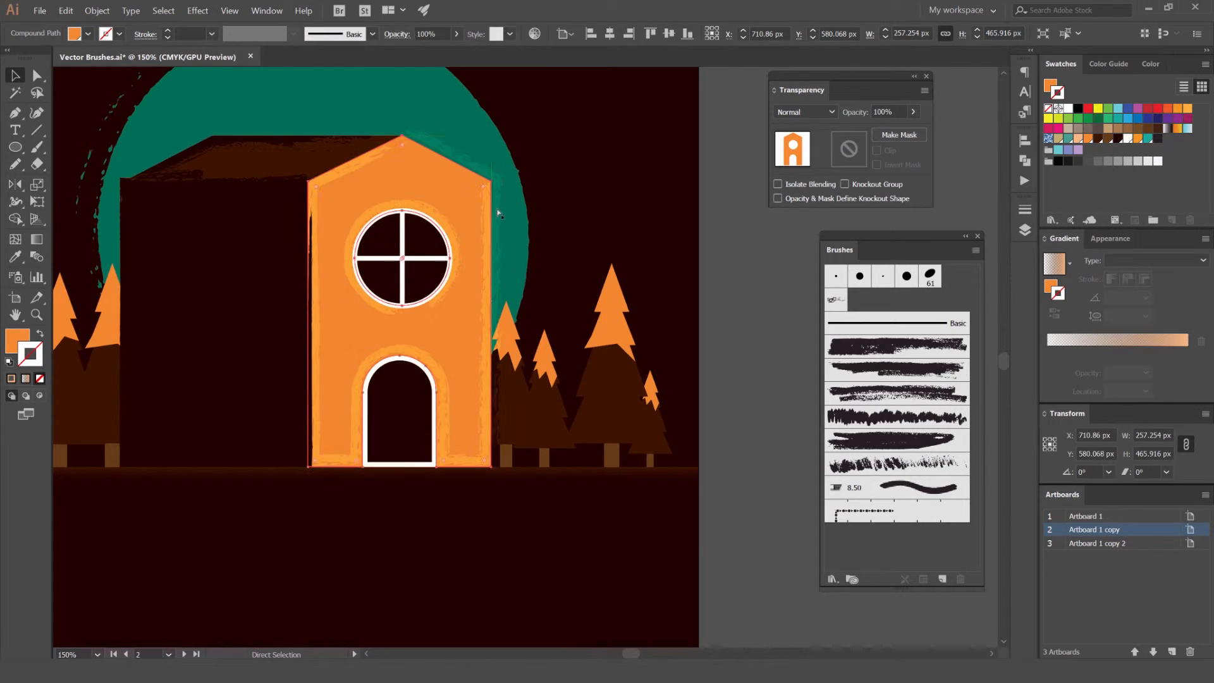
pyautogui.press('a')
pyautogui.scroll(1, 464, 195)
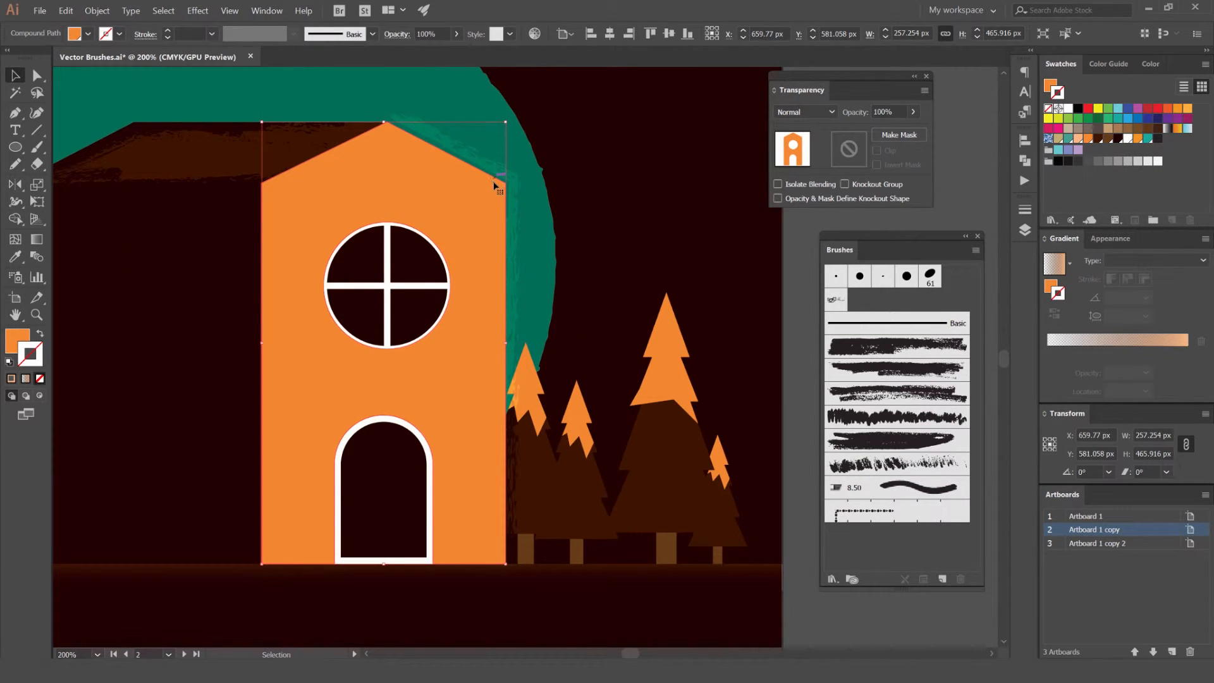
pyautogui.hotkey('ctrl', 'shift', 'z')
pyautogui.hotkey('ctrl', 'shift', 'z')
pyautogui.hotkey('ctrl', 'shift', 'z')
pyautogui.hotkey('ctrl', 'shift', 'z')
pyautogui.hotkey('ctrl', 'shift', 'z')
pyautogui.hotkey('ctrl', 'shift', 'z')
# - Check how the front wall and its brushed outline are stacked by moving each one aside and undoing every move
pyautogui.moveTo(507, 188); pyautogui.dragTo(540, 165)
pyautogui.hotkey('ctrl', 'z')
pyautogui.doubleClick(486, 174)
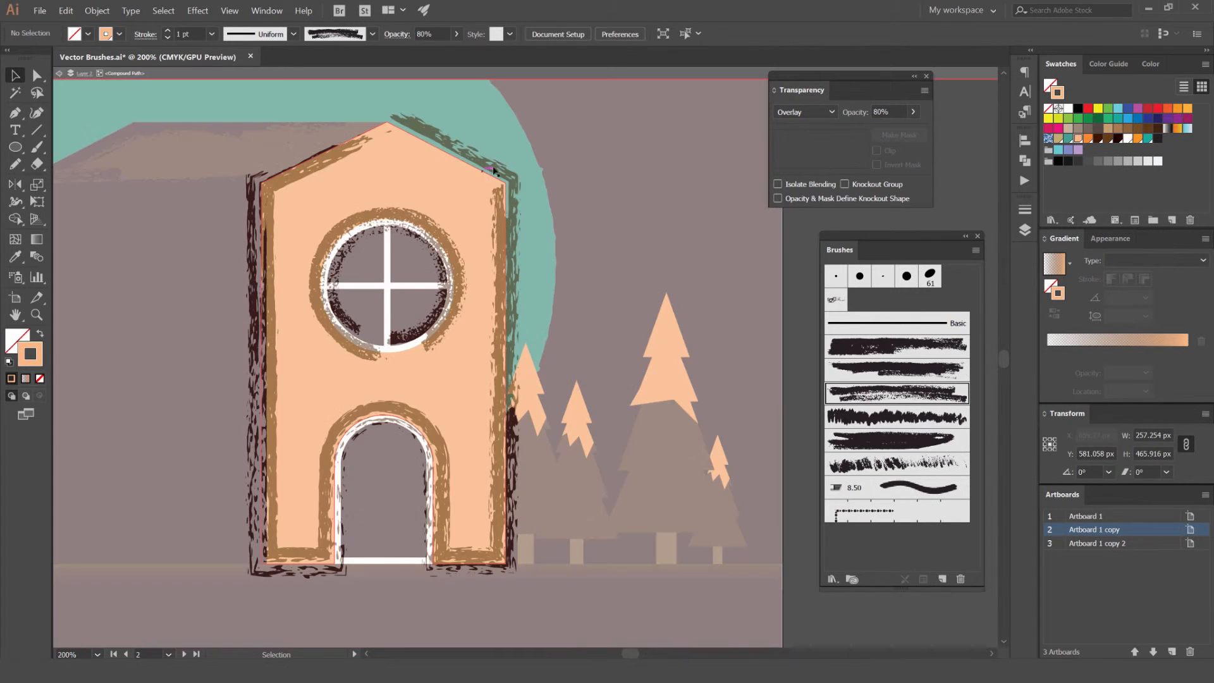
pyautogui.click(525, 169)
pyautogui.moveTo(488, 175); pyautogui.dragTo(562, 190)
pyautogui.hotkey('ctrl', 'z')
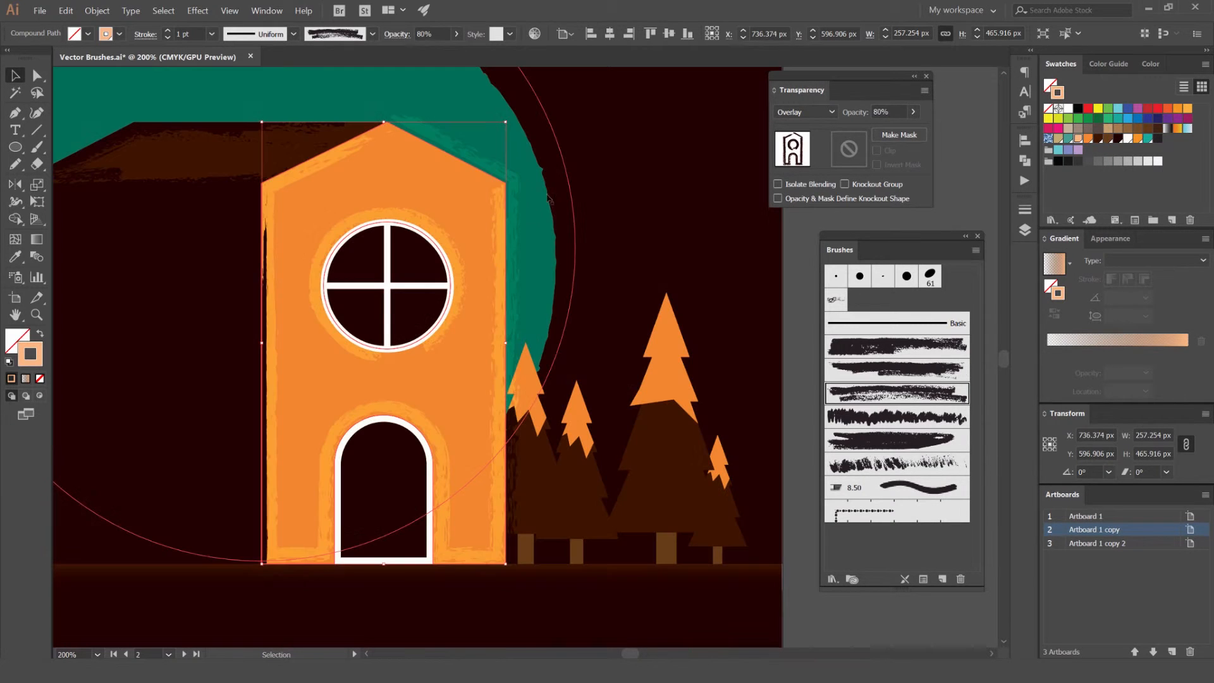
pyautogui.click(604, 190)
pyautogui.moveTo(483, 180); pyautogui.dragTo(486, 252)
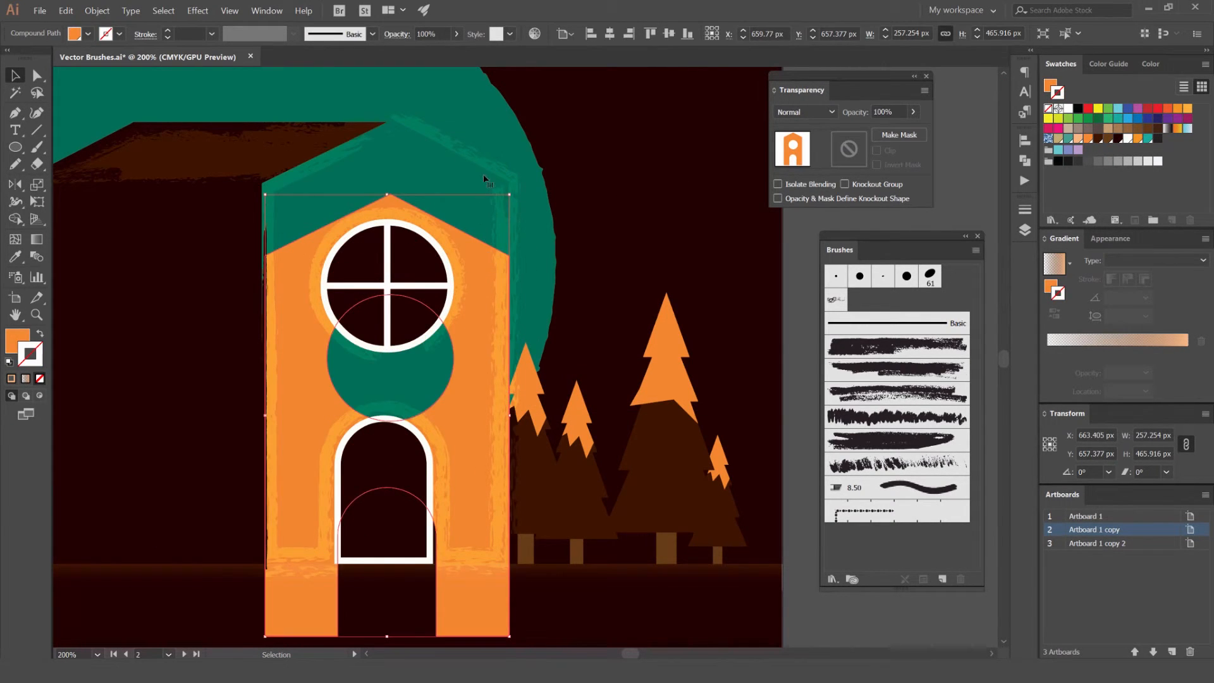
pyautogui.hotkey('ctrl', 'z')
pyautogui.moveTo(484, 171); pyautogui.dragTo(551, 139)
pyautogui.hotkey('ctrl', 'z')
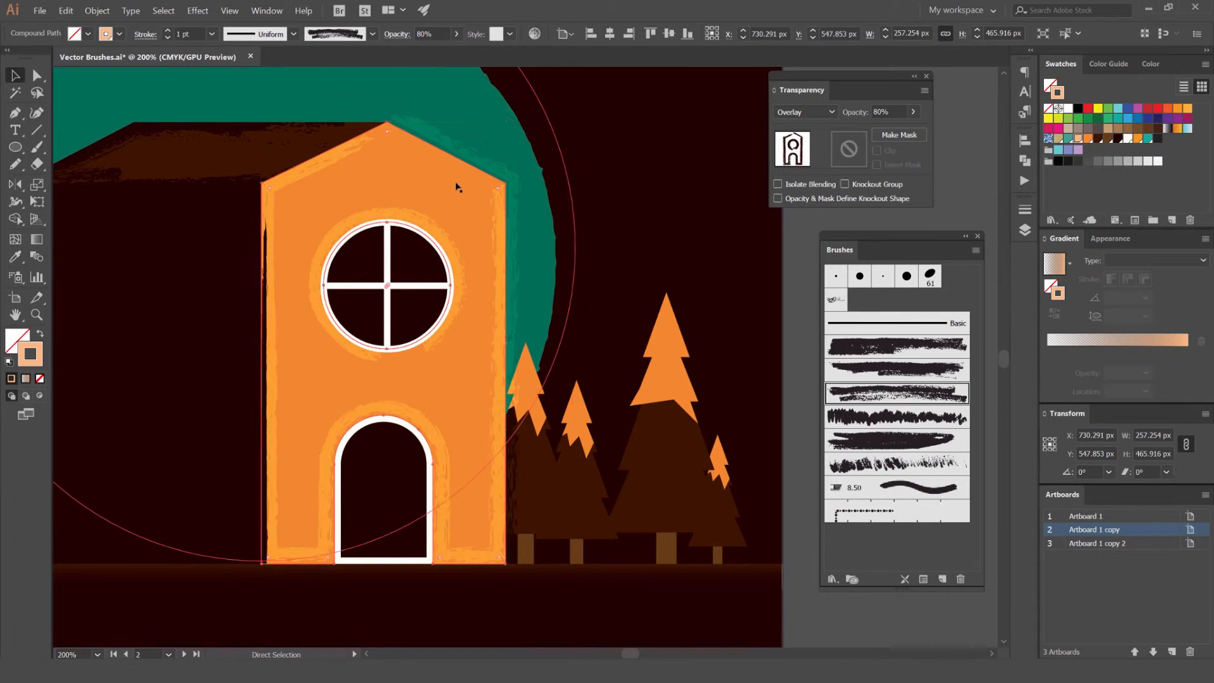
# - Paste a copy of the orange front wall in place over the brushed outline and try to make a clipping mask
pyautogui.hotkey('ctrl', 'f')
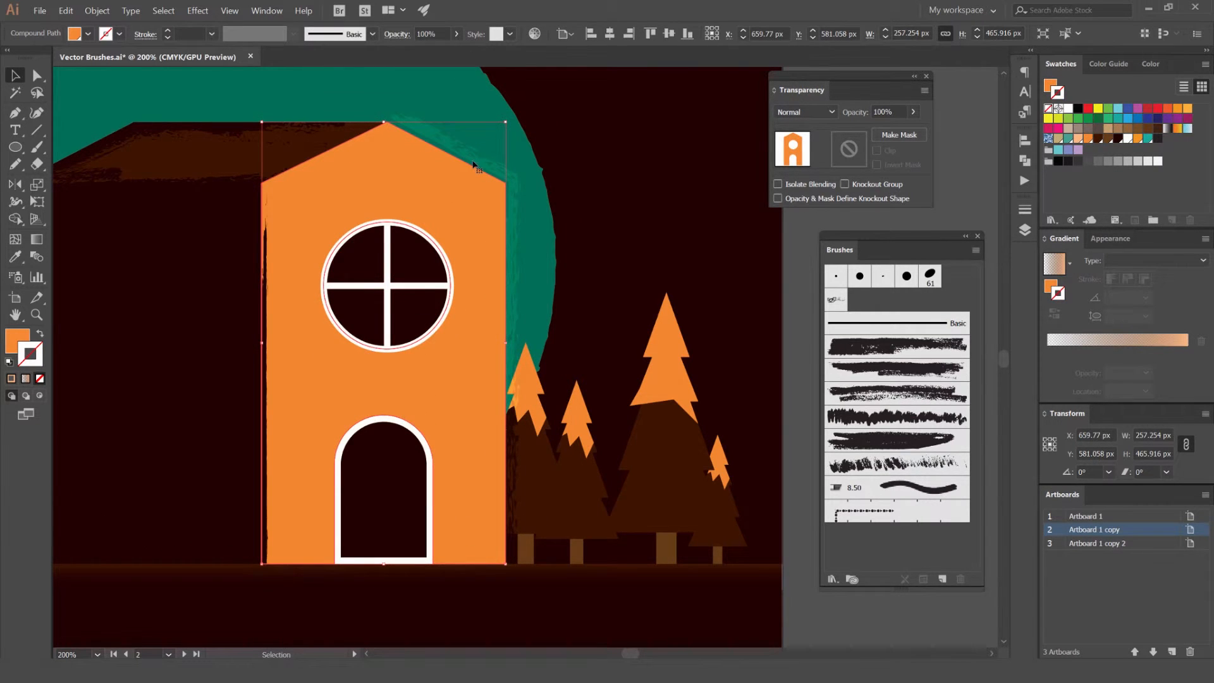
pyautogui.press('a')
pyautogui.hotkey('ctrl', '7')
pyautogui.press('Return')
pyautogui.press('v')
# - Move the front wall copy off the brushed outline as a test, undo the move and clear the selection
pyautogui.moveTo(469, 183); pyautogui.dragTo(564, 215)
pyautogui.scroll(2, 482, 222)
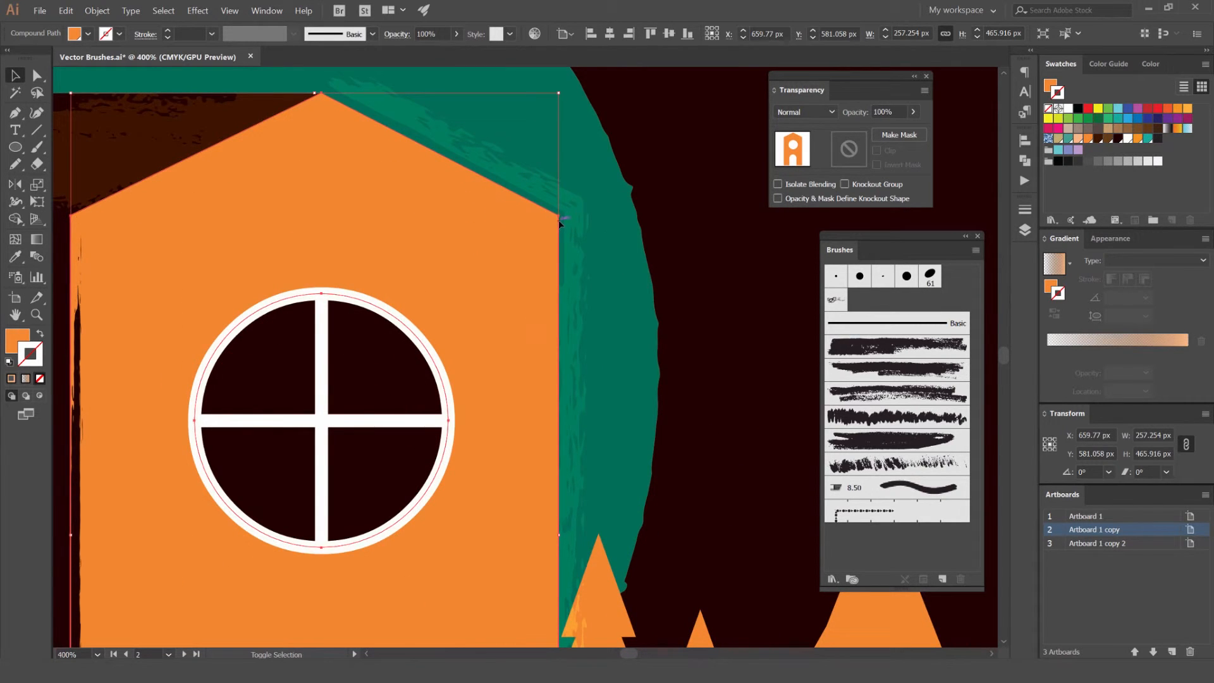
pyautogui.click(560, 221)
pyautogui.scroll(-3, 530, 222)
pyautogui.click(529, 219)
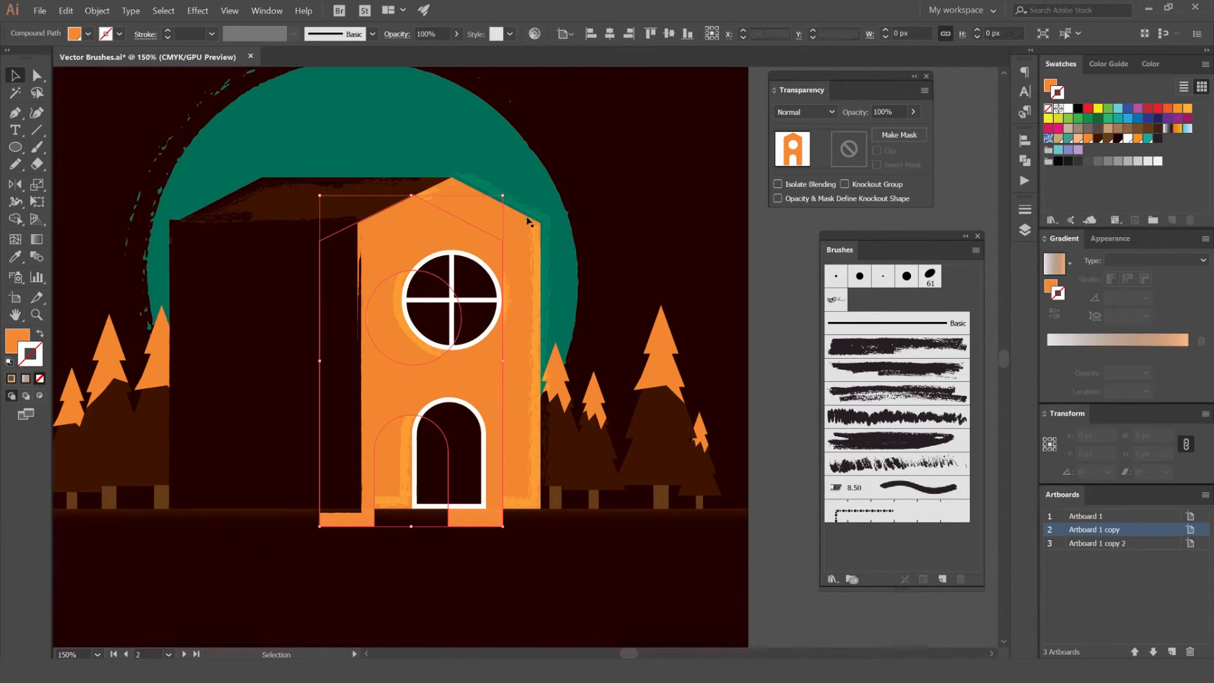
pyautogui.hotkey('ctrl', 'z')
pyautogui.hotkey('ctrl', 'shift', 'a')
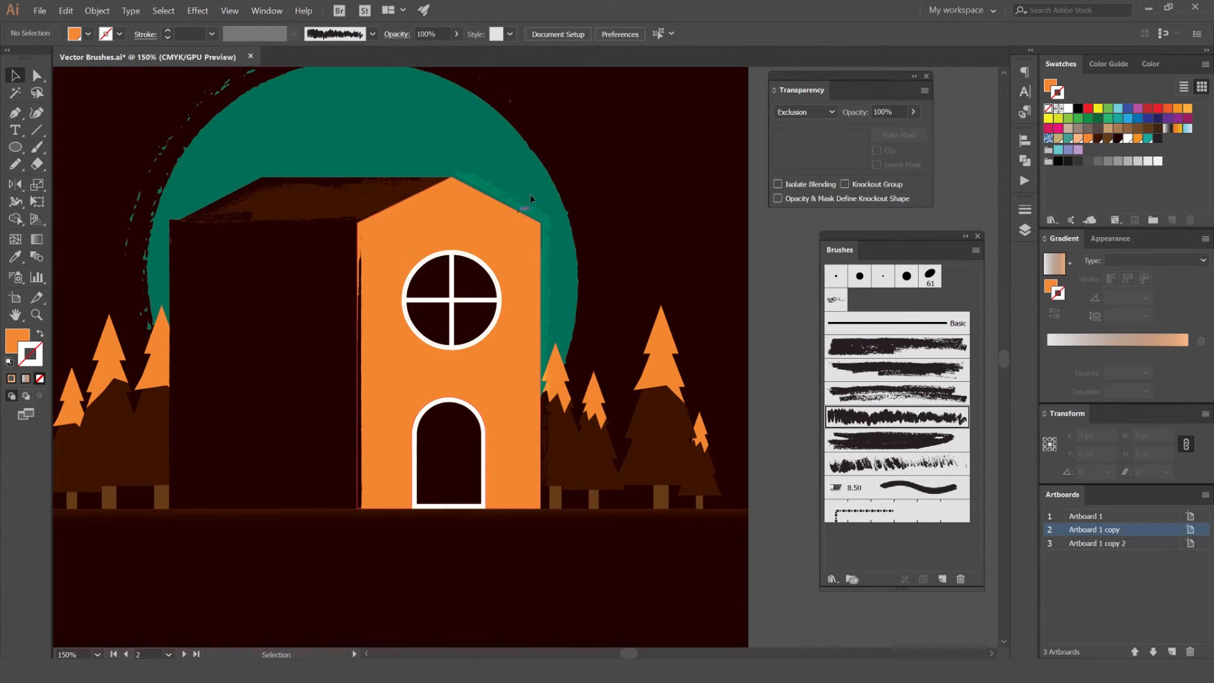
# - Clip the brushed outline inside the orange front wall, test-moving the pieces and undoing each move
pyautogui.click(527, 201)
pyautogui.moveTo(527, 224); pyautogui.dragTo(641, 204)
pyautogui.hotkey('ctrl', 'z')
pyautogui.click(611, 172)
pyautogui.moveTo(483, 226); pyautogui.dragTo(607, 202)
pyautogui.hotkey('ctrl', 'z')
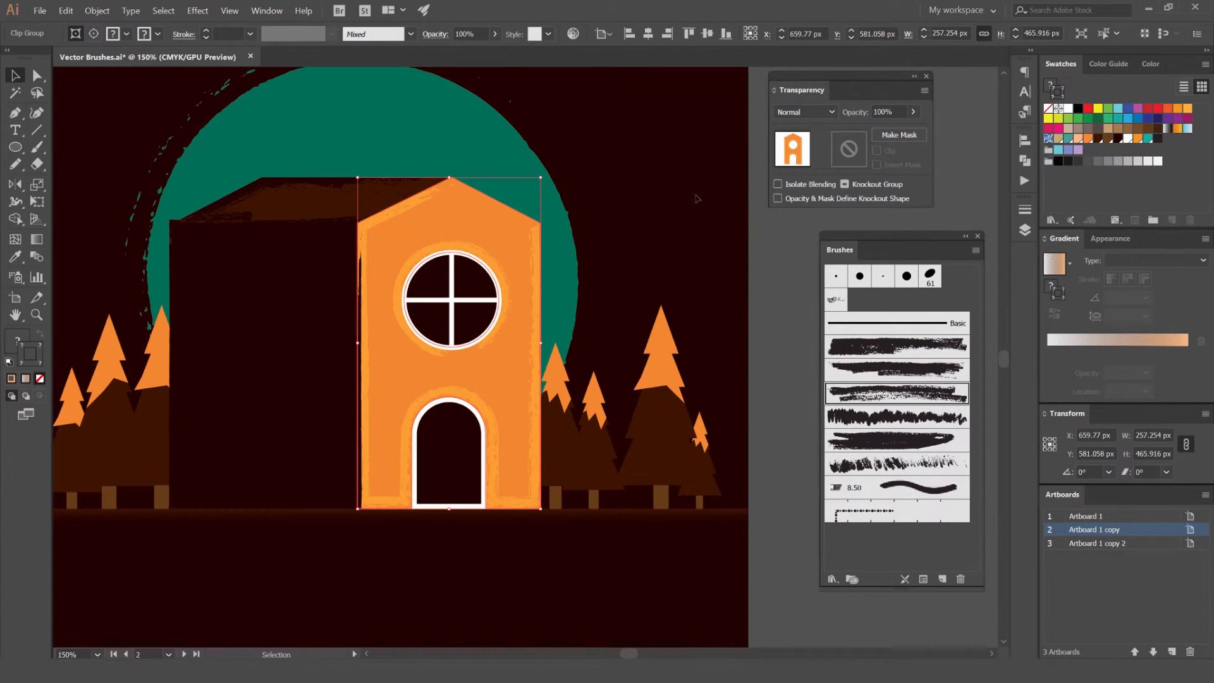
pyautogui.click(657, 191)
pyautogui.scroll(-3, 730, 225)
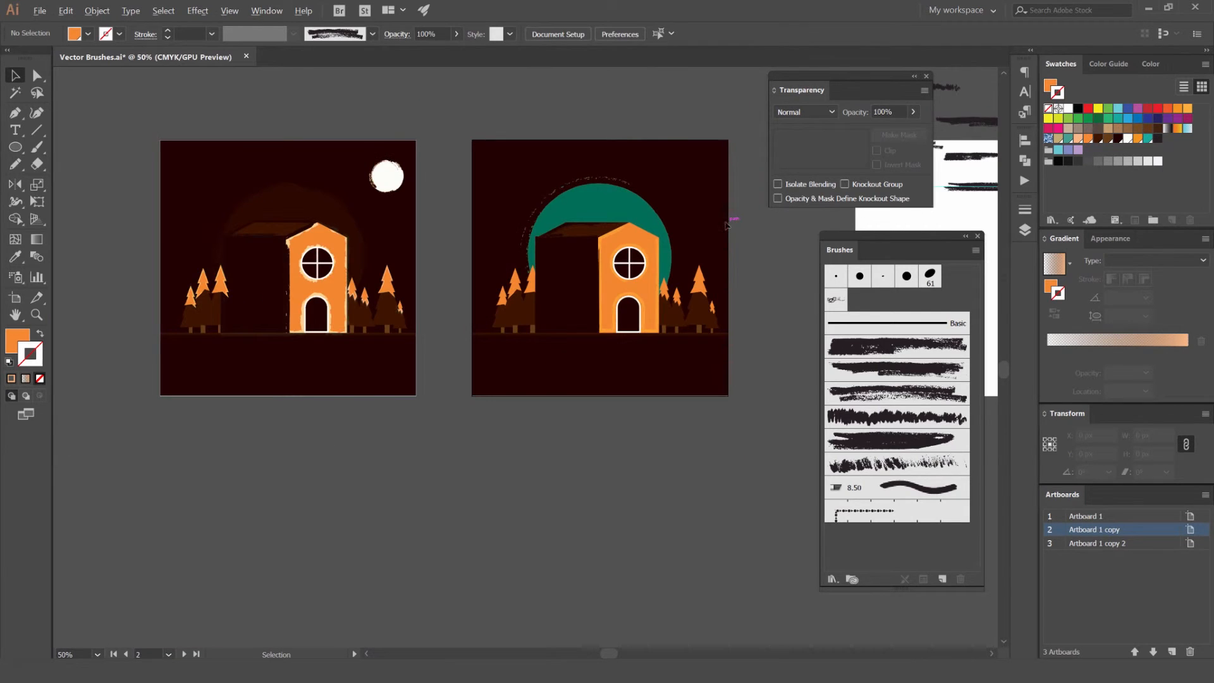
# - Draw a circle about 112 px across as a moon in the sky to the upper right of the house
pyautogui.scroll(3, 727, 209)
pyautogui.press('l')
pyautogui.moveTo(632, 157)
pyautogui.mouseDown()
pyautogui.moveTo(651, 179)
pyautogui.moveTo(663, 157)
pyautogui.mouseUp()
pyautogui.press('v')
pyautogui.click(672, 186)
# - Fill the sky circle with the light peach swatch and leave it without a stroke
pyautogui.press('i')
pyautogui.click(441, 294)
pyautogui.hotkey('ctrl', 'z')
pyautogui.click(1068, 117)
pyautogui.hotkey('ctrl', 'z')
pyautogui.press('x')
pyautogui.click(1078, 139)
pyautogui.press('v')
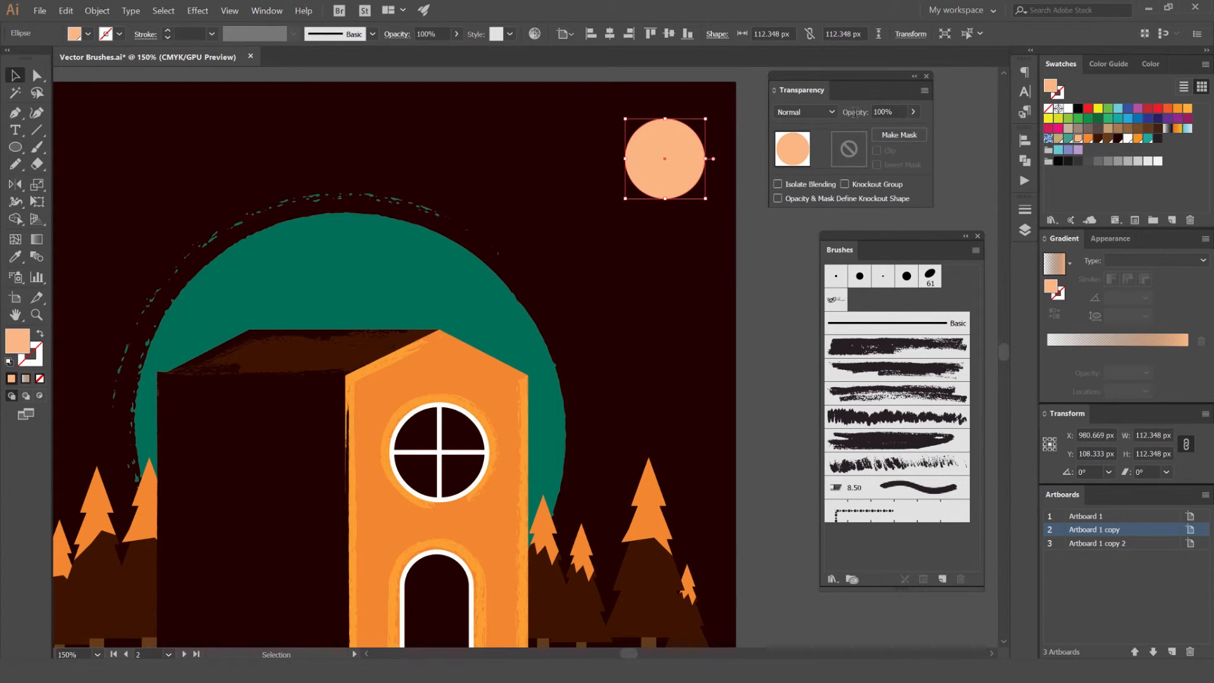
# - Set the sky circle's opacity to 30% and its blend mode to Screen
pyautogui.write('30')
pyautogui.press('Return')
pyautogui.scroll(-6, 803, 114)
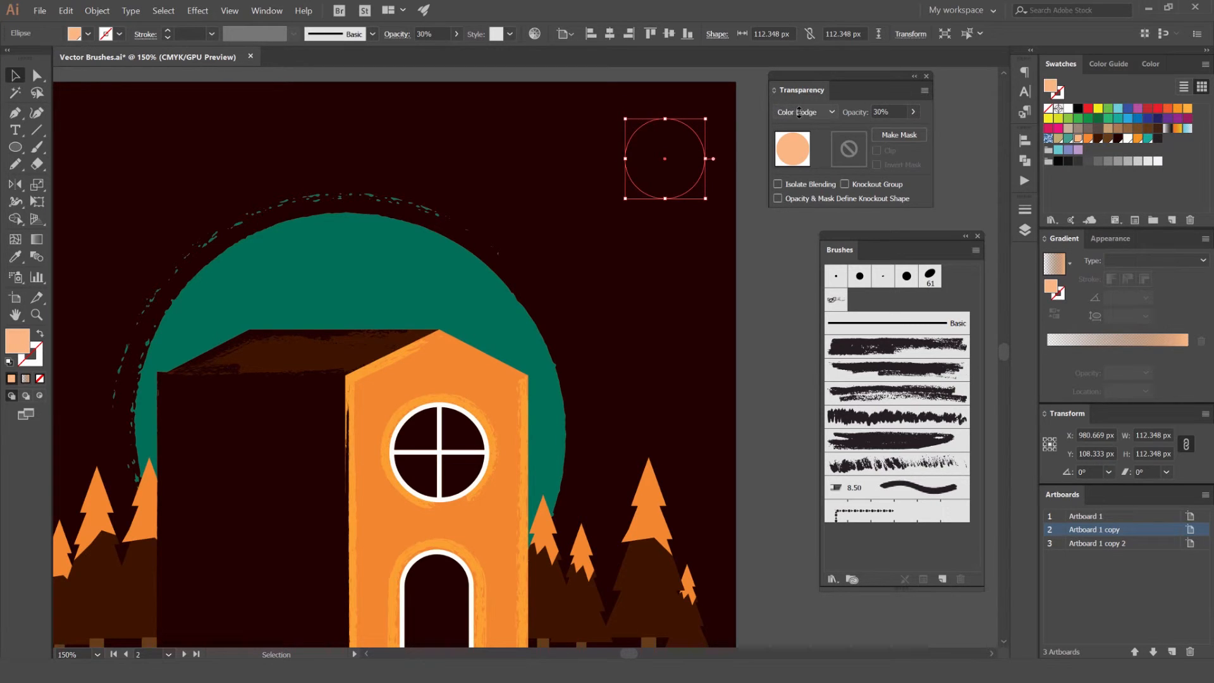
pyautogui.scroll(1, 798, 113)
# - Move the sky circle about 23 px to the left and apply the first rough art brush to its edge
pyautogui.moveTo(659, 213); pyautogui.dragTo(636, 214)
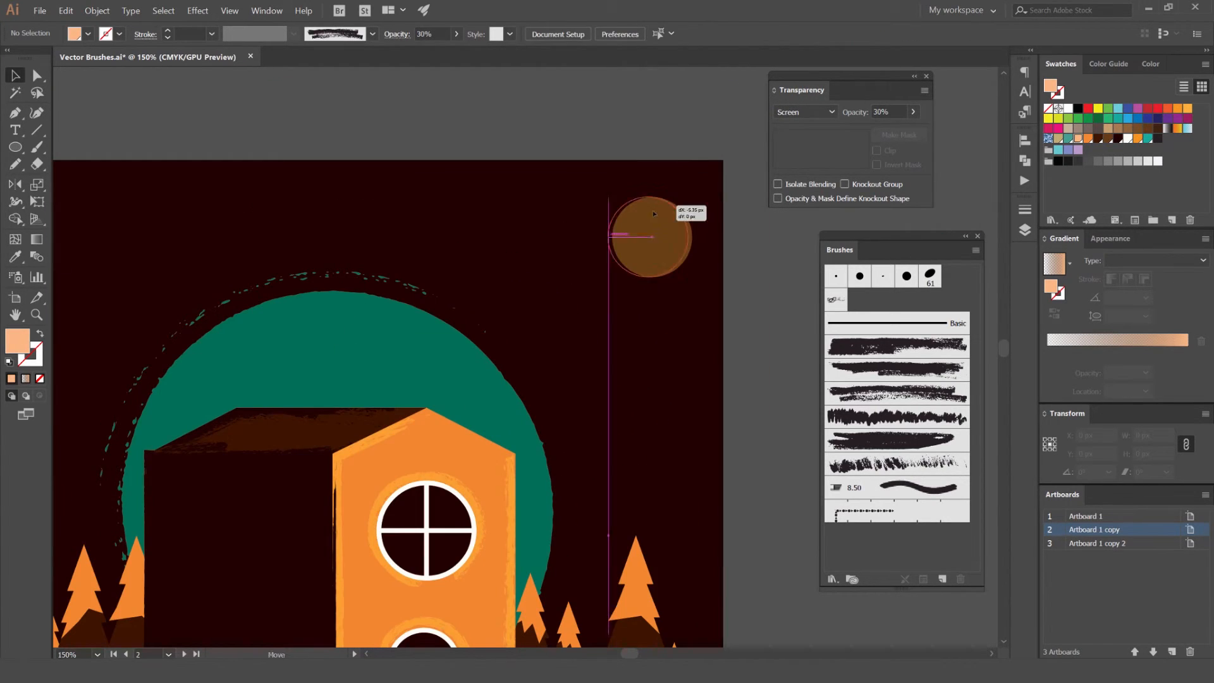
pyautogui.click(895, 346)
pyautogui.click(762, 259)
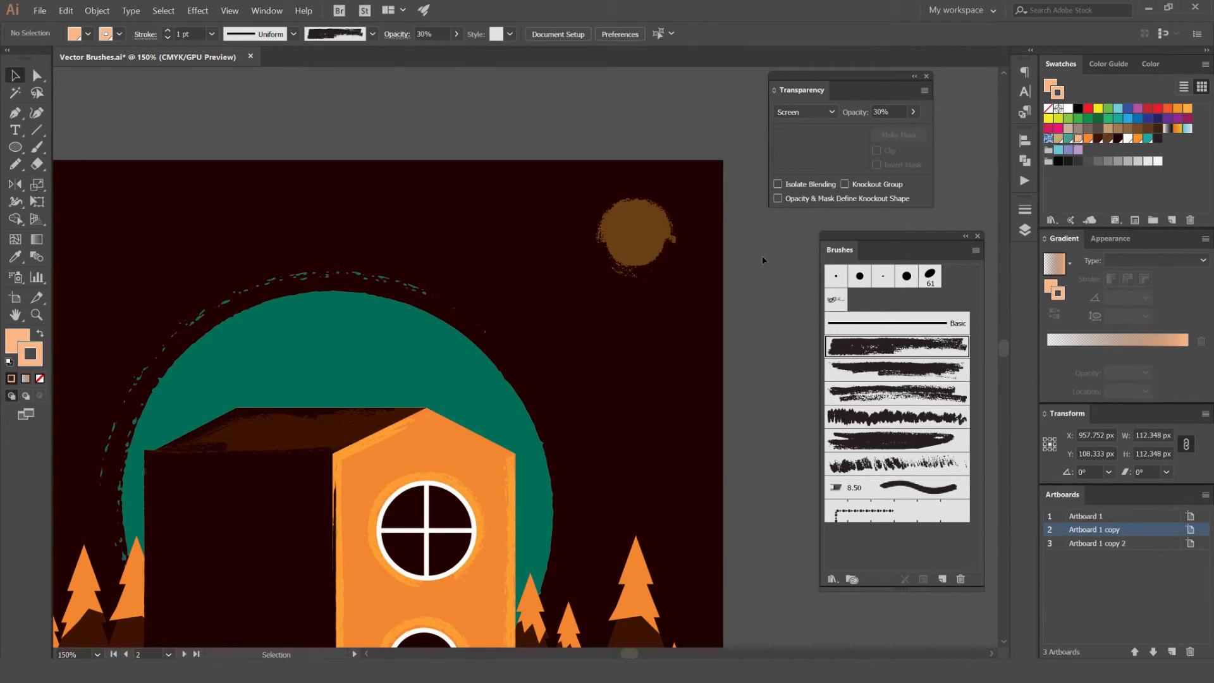
# - Ungroup the large and small pine trees to the right of the house
pyautogui.scroll(-4, 763, 260)
pyautogui.scroll(3, 739, 251)
pyautogui.moveTo(708, 439); pyautogui.dragTo(676, 335)
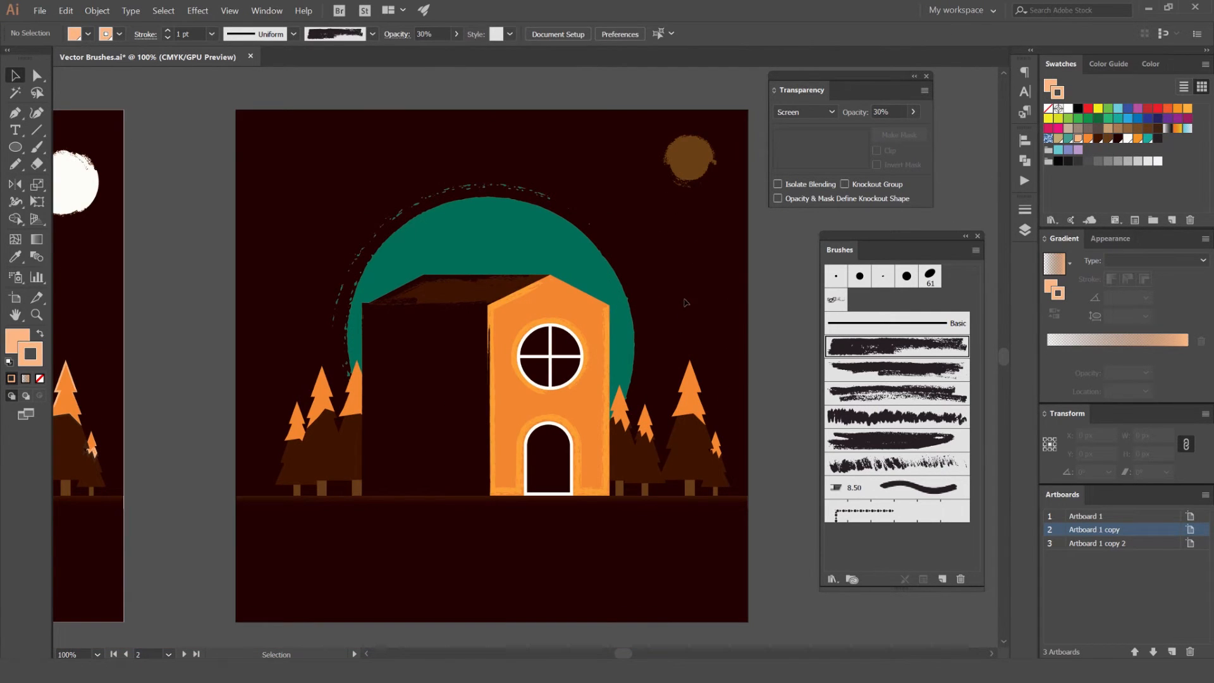
pyautogui.scroll(1, 735, 391)
pyautogui.scroll(-2, 699, 344)
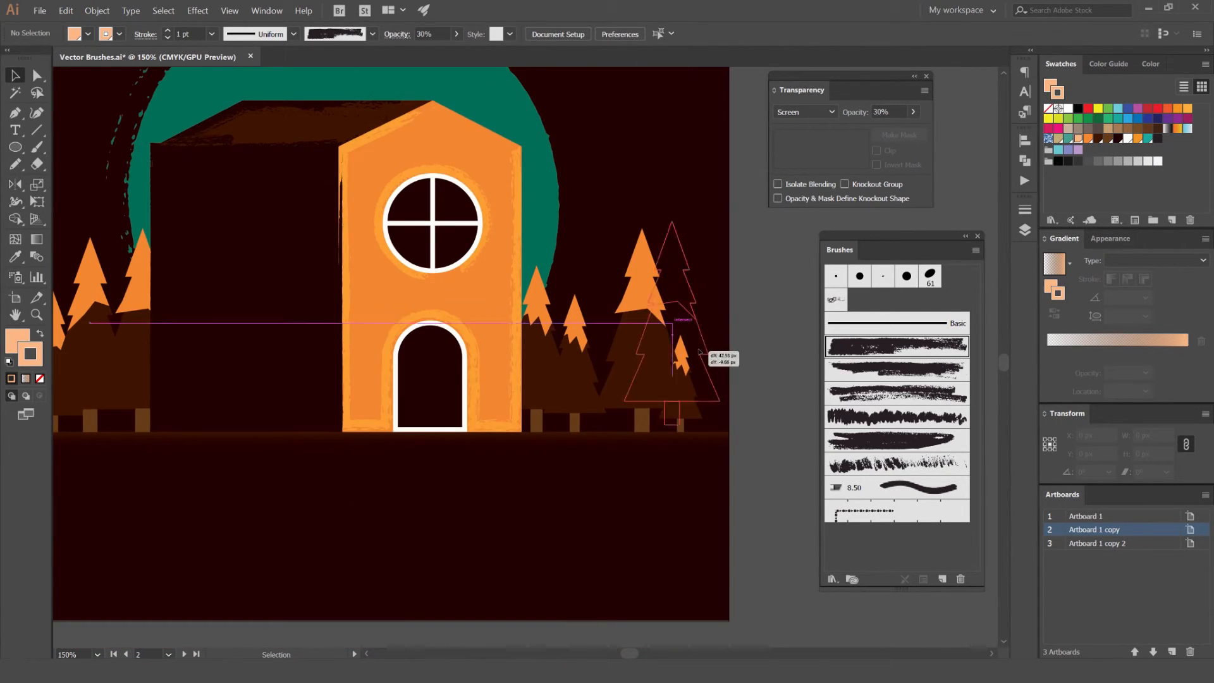
pyautogui.click(667, 351)
pyautogui.click(653, 343)
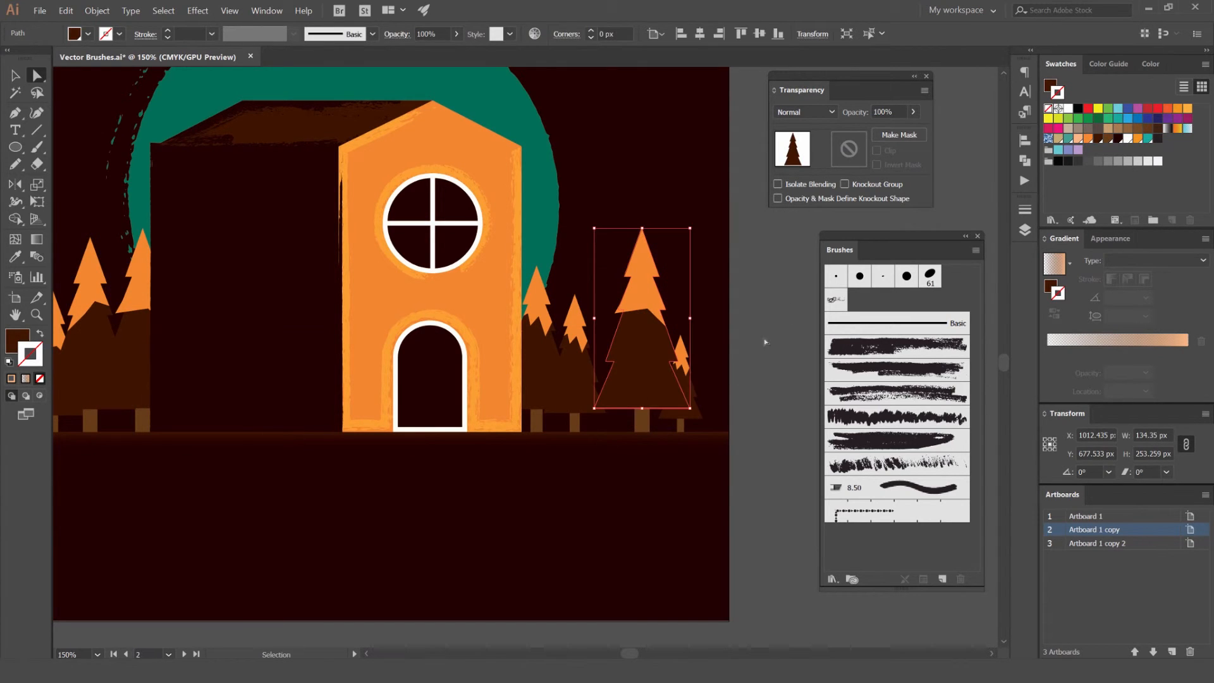
pyautogui.hotkey('ctrl', 'shift', 'g')
pyautogui.click(684, 365)
pyautogui.hotkey('ctrl', 'shift', 'g')
pyautogui.keyDown('ctrl'); pyautogui.keyDown('shift'); pyautogui.click(577, 366); pyautogui.keyUp('shift'); pyautogui.keyUp('ctrl')
pyautogui.click(638, 358)
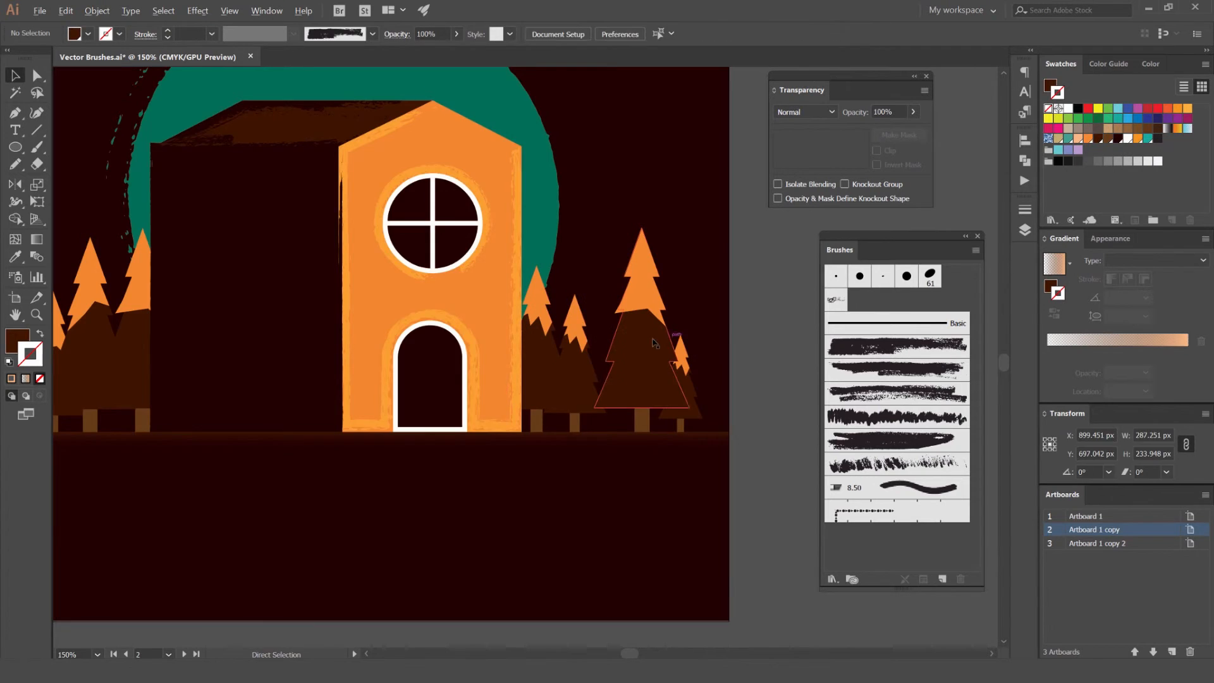
# - Apply the jagged fourth rough art brush to the four dark tree bodies right of the house with a 0.25 pt stroke
pyautogui.scroll(2, 640, 357)
pyautogui.keyDown('ctrl'); pyautogui.keyDown('shift'); pyautogui.click(570, 377); pyautogui.keyUp('shift'); pyautogui.keyUp('ctrl')
pyautogui.keyDown('ctrl'); pyautogui.keyDown('shift'); pyautogui.click(447, 383); pyautogui.keyUp('shift'); pyautogui.keyUp('ctrl')
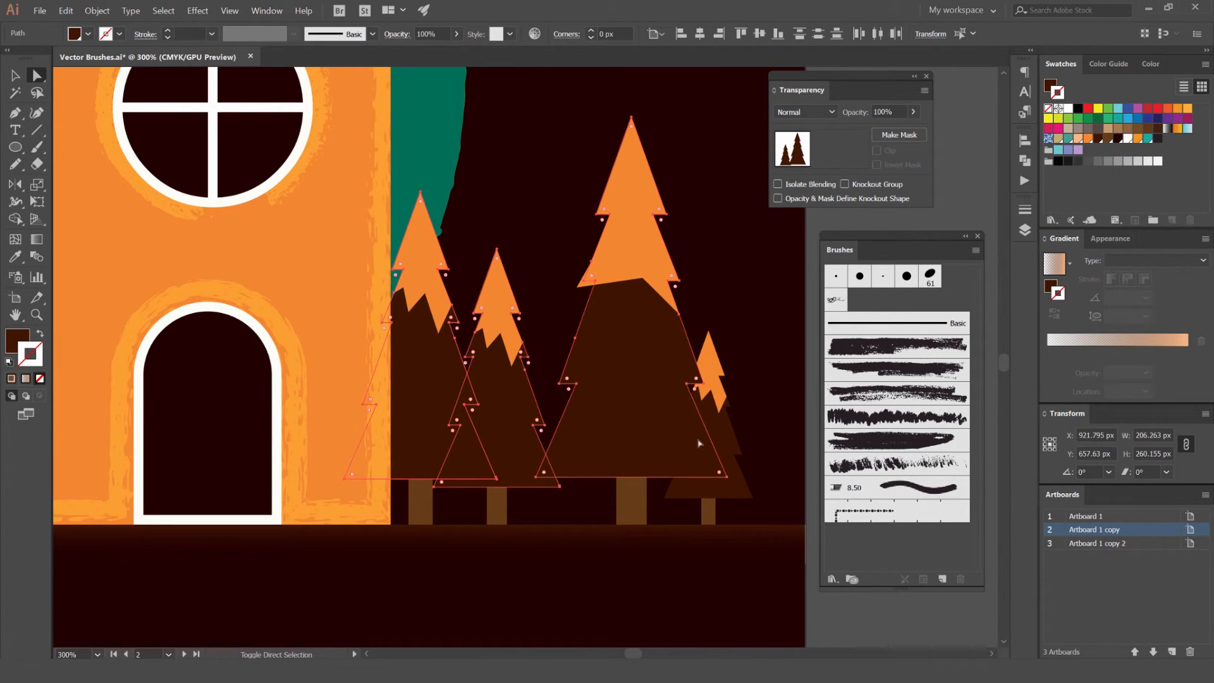
pyautogui.keyDown('ctrl'); pyautogui.keyDown('shift'); pyautogui.click(721, 430); pyautogui.keyUp('shift'); pyautogui.keyUp('ctrl')
pyautogui.click(887, 419)
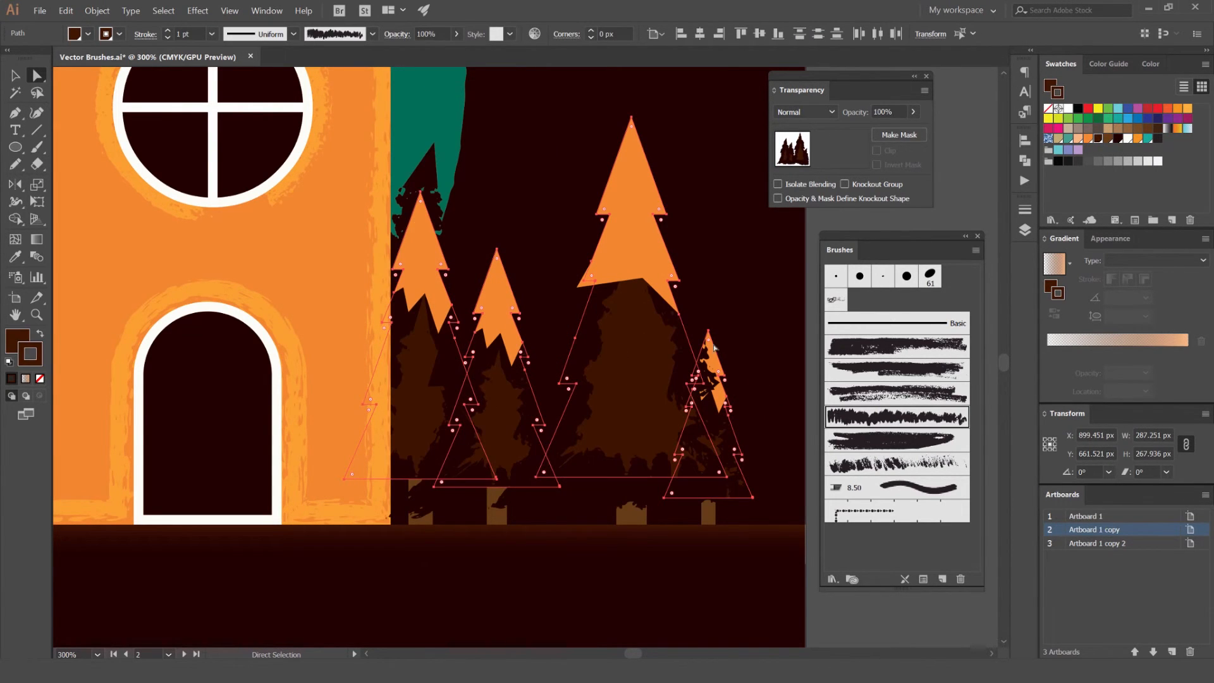
pyautogui.click(210, 36)
pyautogui.click(227, 47)
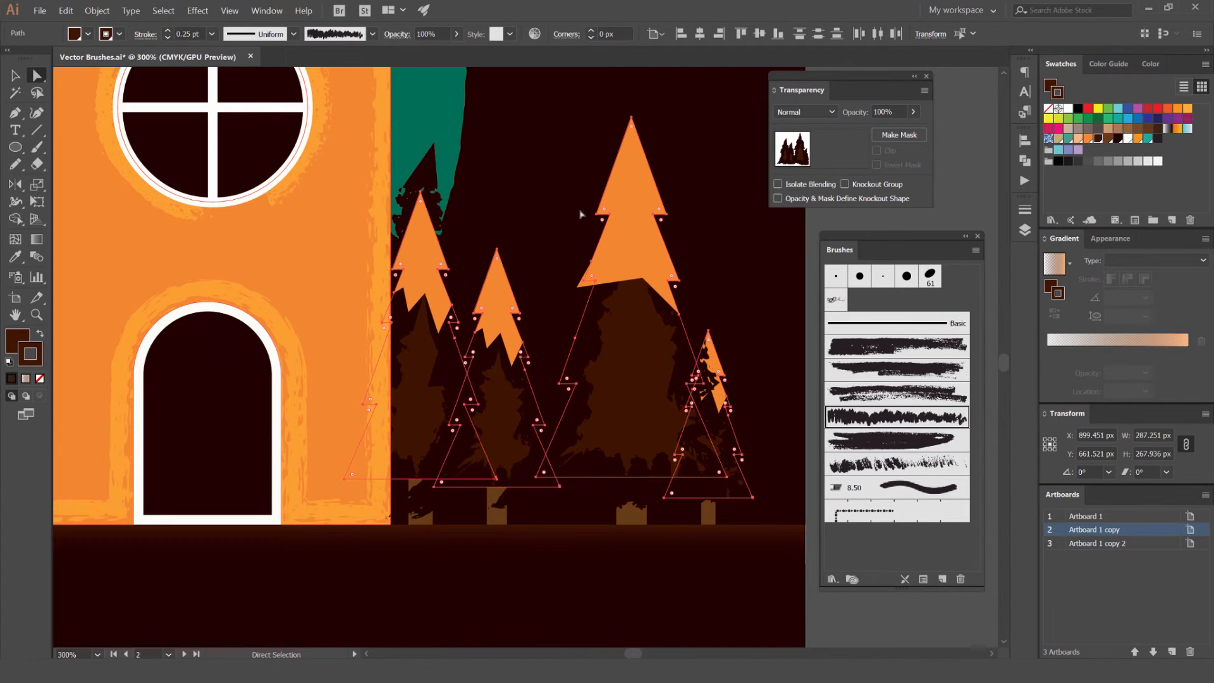
pyautogui.click(756, 256)
pyautogui.scroll(-2, 750, 253)
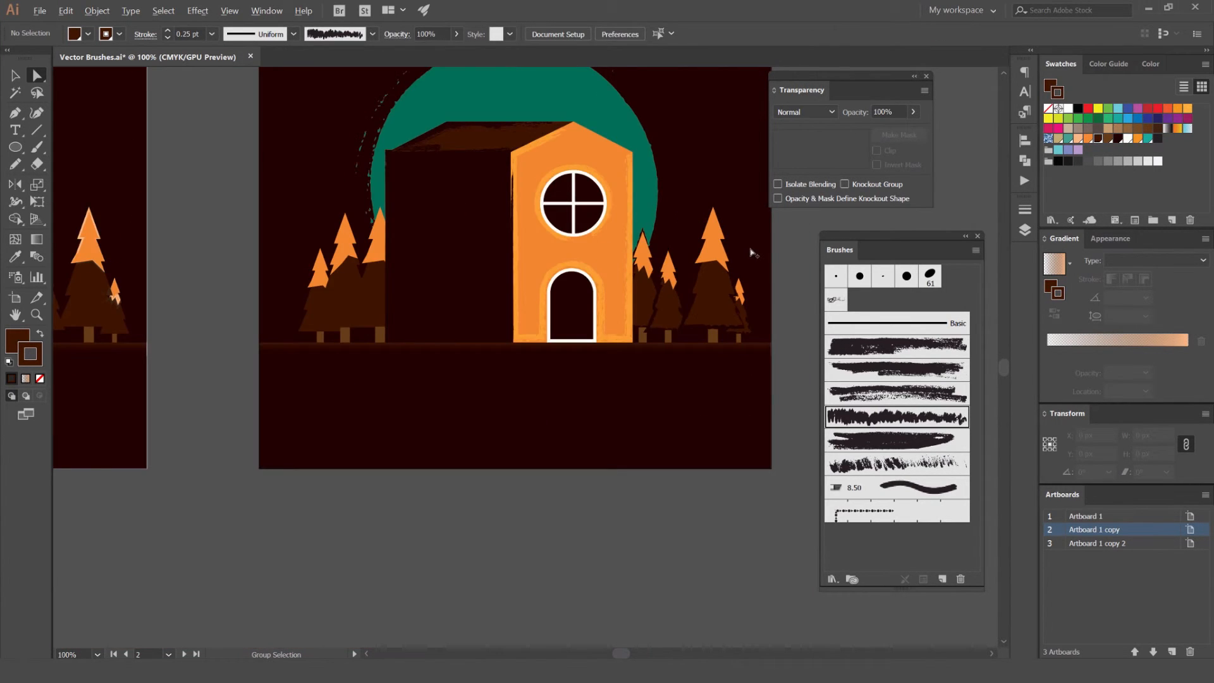
pyautogui.scroll(2, 752, 254)
pyautogui.click(463, 344)
pyautogui.keyDown('shift'); pyautogui.click(530, 391); pyautogui.keyUp('shift')
pyautogui.click(450, 255)
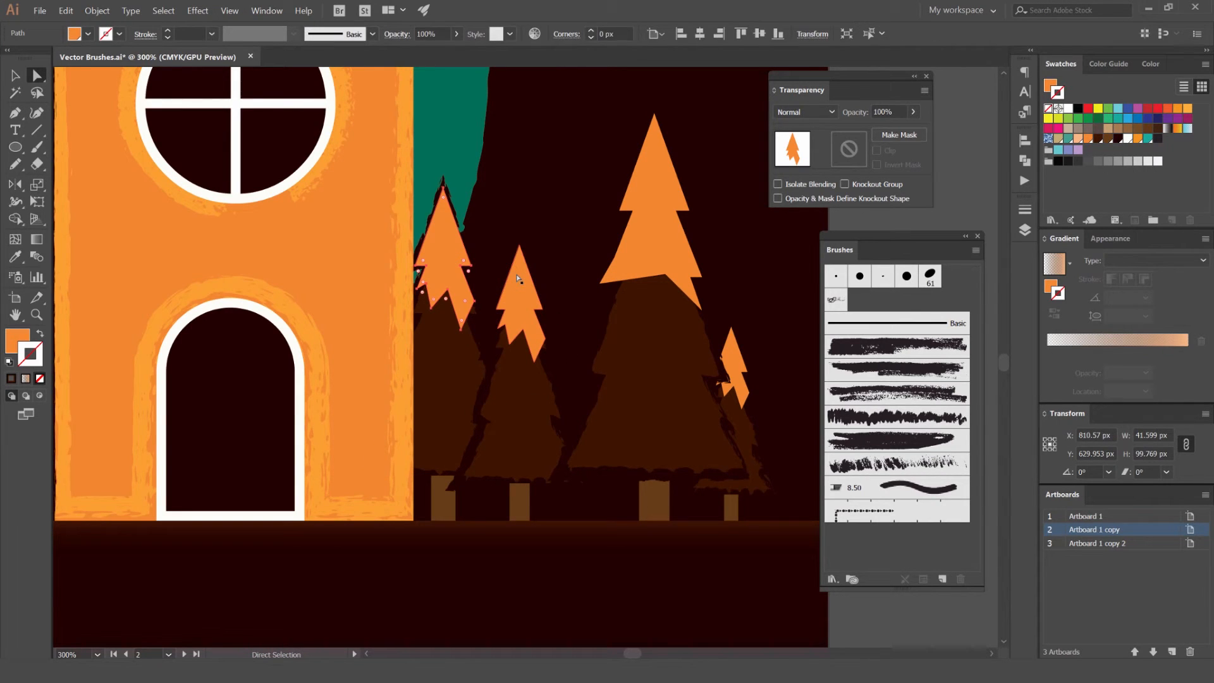
pyautogui.click(577, 233)
# - Set the brush stroke of the four dark tree bodies right of the house to 0.1 pt and deselect them
pyautogui.click(637, 381)
pyautogui.keyDown('shift'); pyautogui.click(533, 404); pyautogui.keyUp('shift')
pyautogui.keyDown('shift'); pyautogui.click(736, 442); pyautogui.keyUp('shift')
pyautogui.keyDown('shift'); pyautogui.click(455, 382); pyautogui.keyUp('shift')
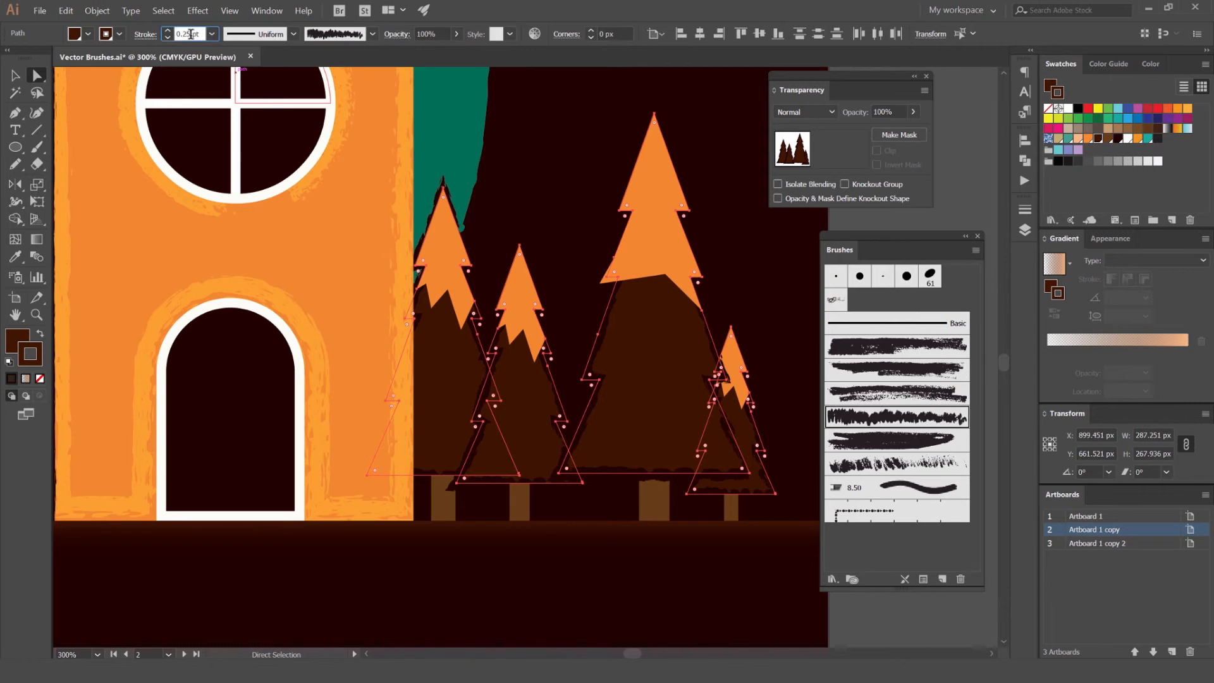
pyautogui.press('Return')
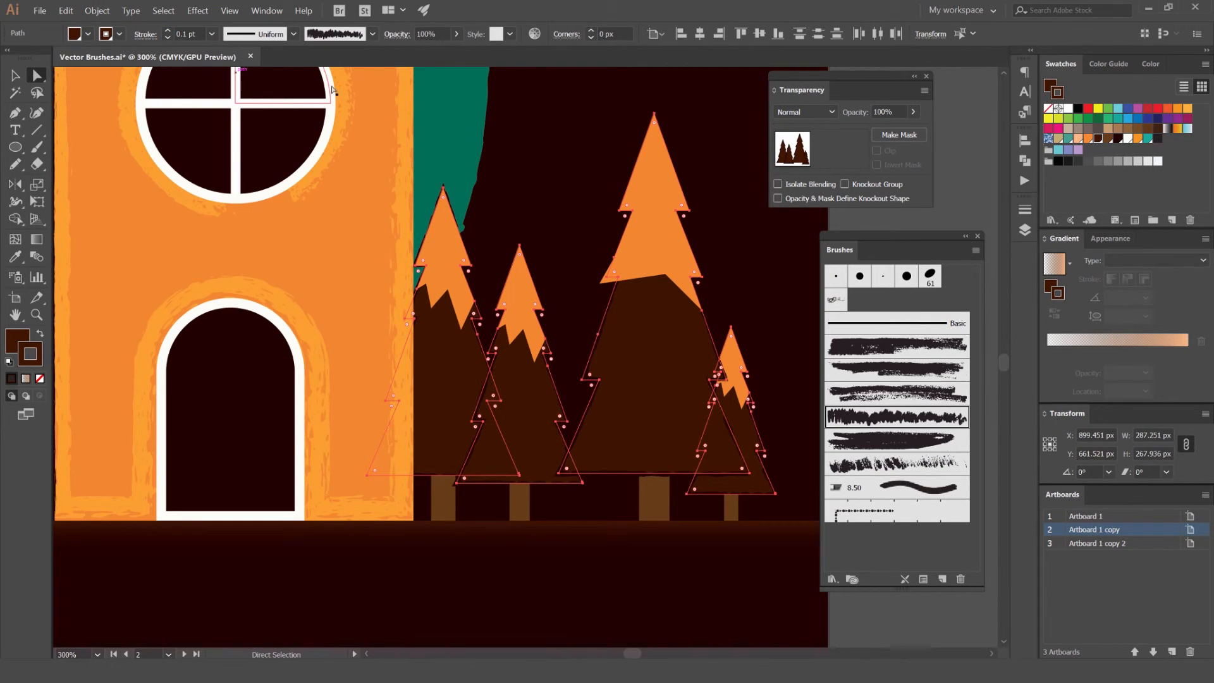
pyautogui.click(553, 168)
pyautogui.scroll(-1, 576, 204)
pyautogui.click(747, 255)
pyautogui.scroll(-2, 748, 256)
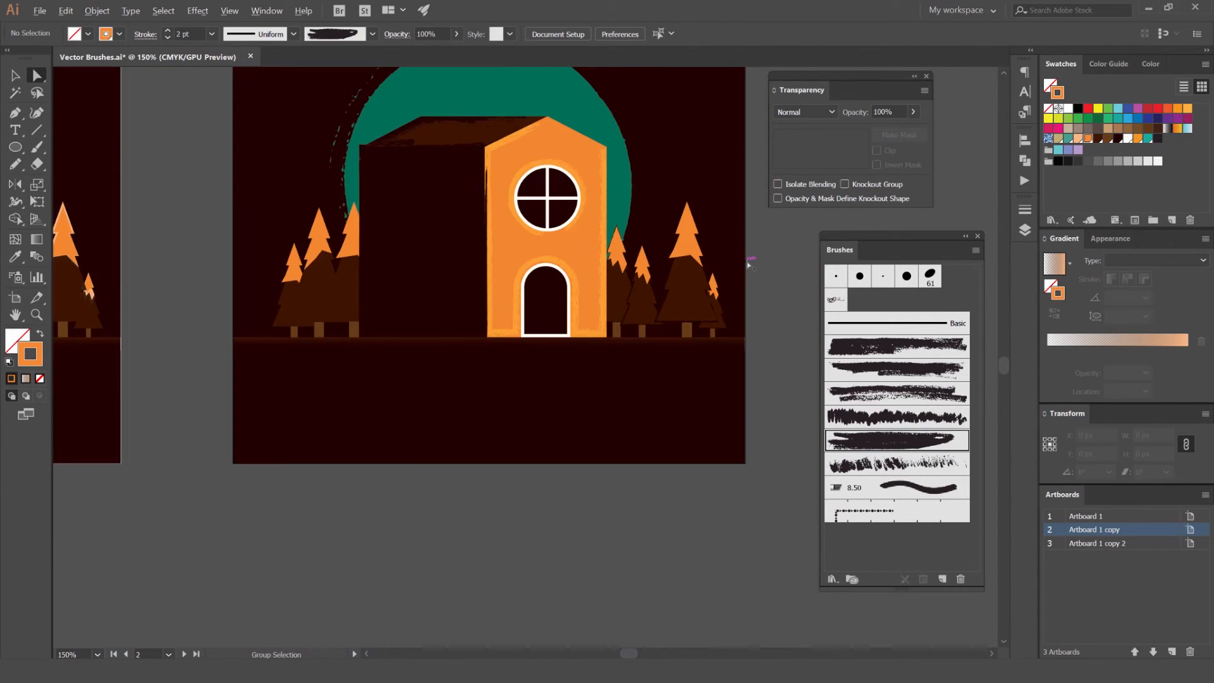
# - Move the orange top of the largest tree aside as a test and undo the move
pyautogui.scroll(-1, 748, 265)
pyautogui.scroll(4, 738, 291)
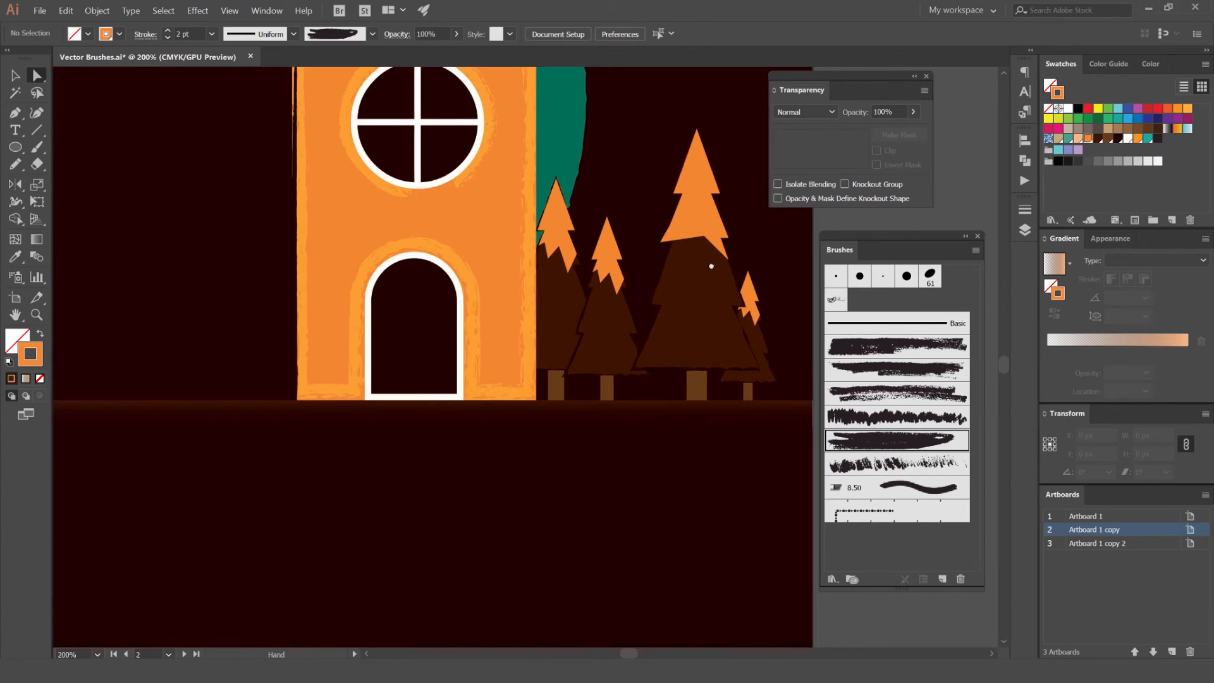
pyautogui.scroll(2, 710, 271)
pyautogui.moveTo(574, 197); pyautogui.dragTo(647, 221)
pyautogui.hotkey('ctrl', 'z')
pyautogui.scroll(1, 648, 221)
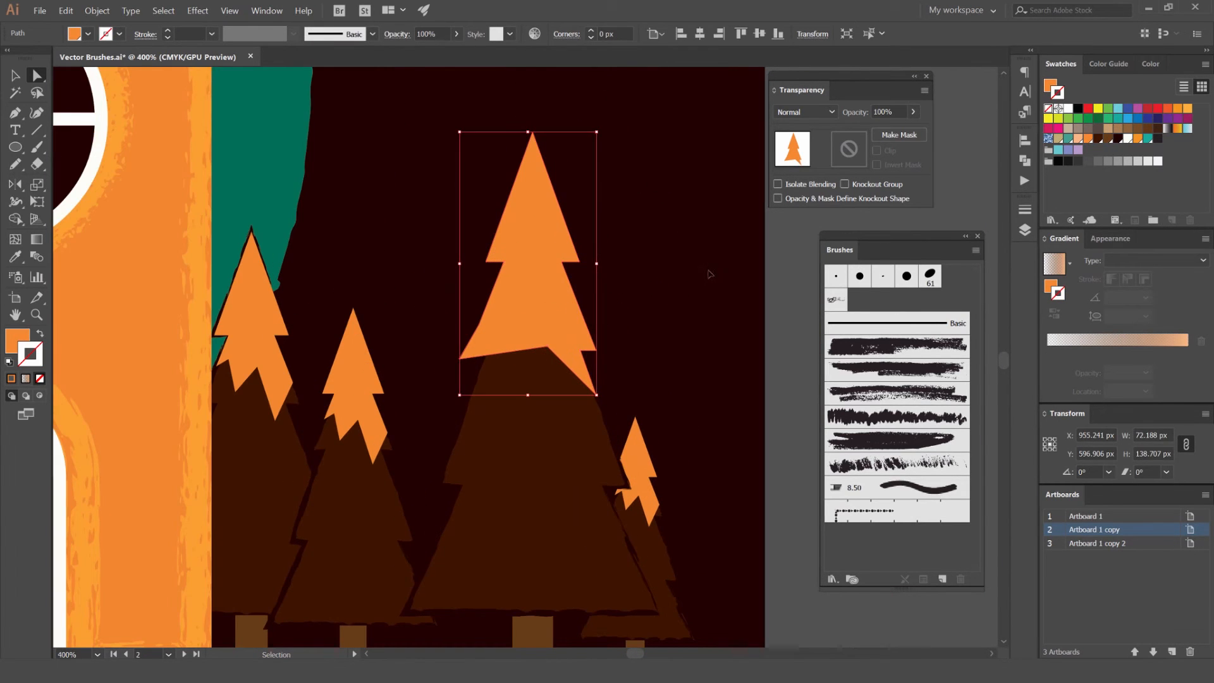
# - Try the rough art brushes on the largest tree's orange top, keep the sixth one and set its stroke to 0.25 pt
pyautogui.click(894, 372)
pyautogui.click(891, 394)
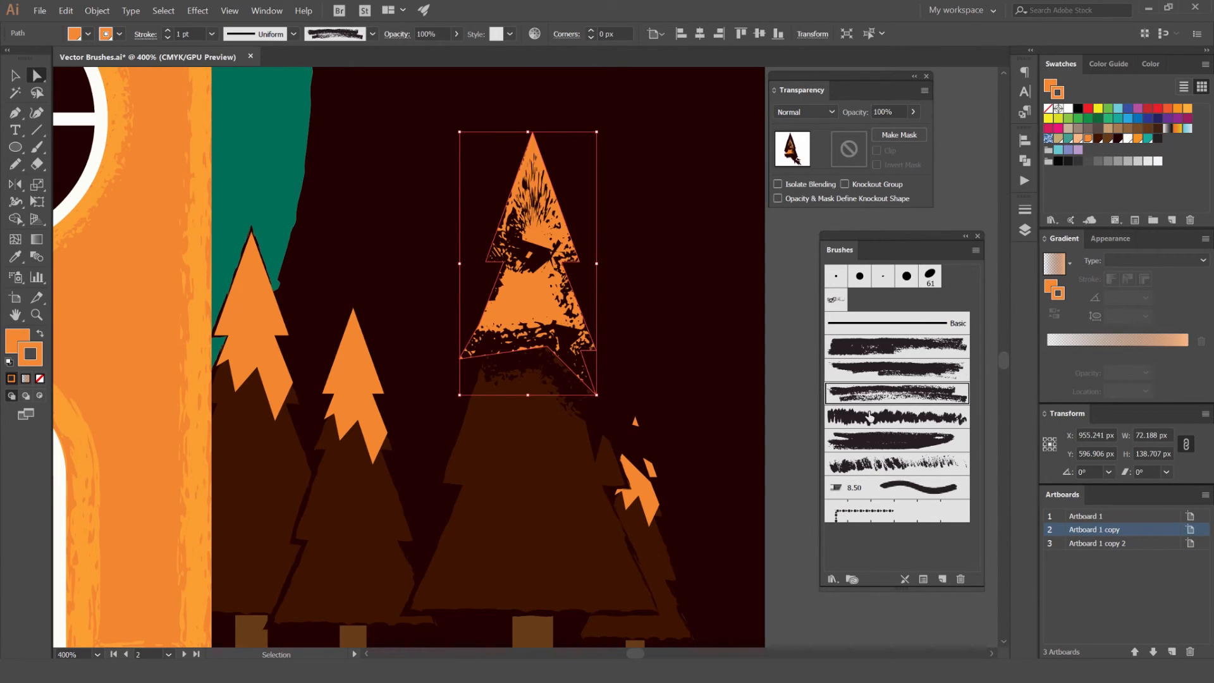
pyautogui.click(871, 417)
pyautogui.click(895, 447)
pyautogui.click(893, 465)
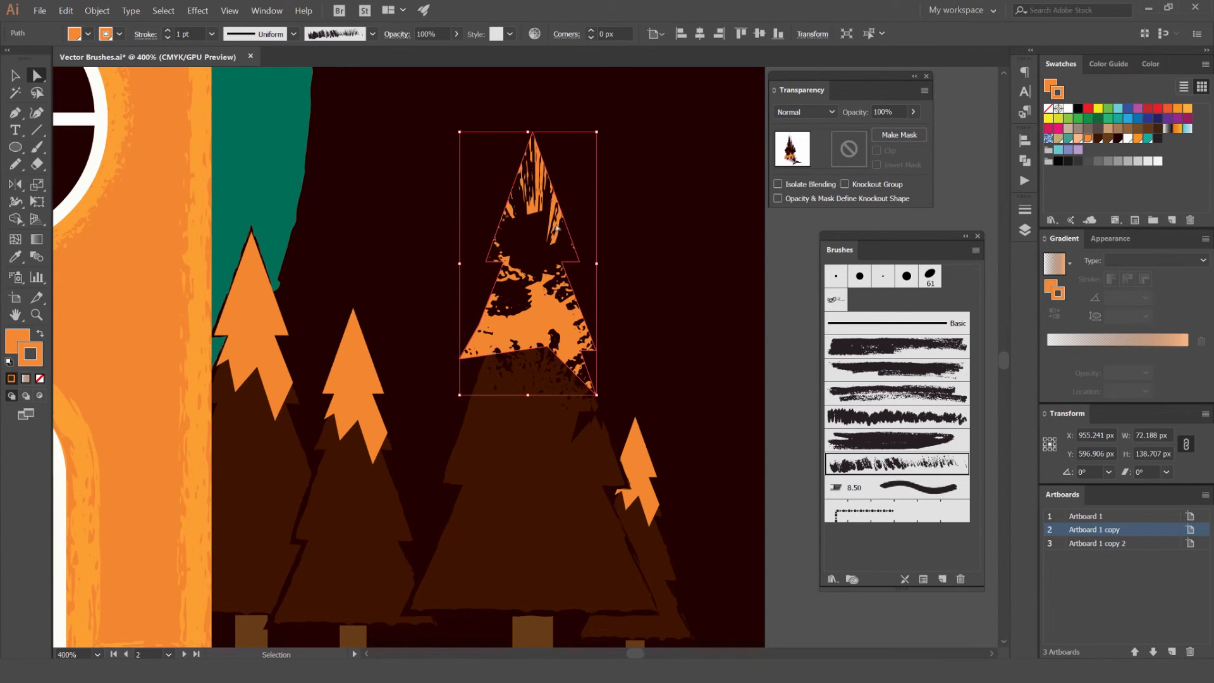
pyautogui.click(212, 34)
pyautogui.click(221, 47)
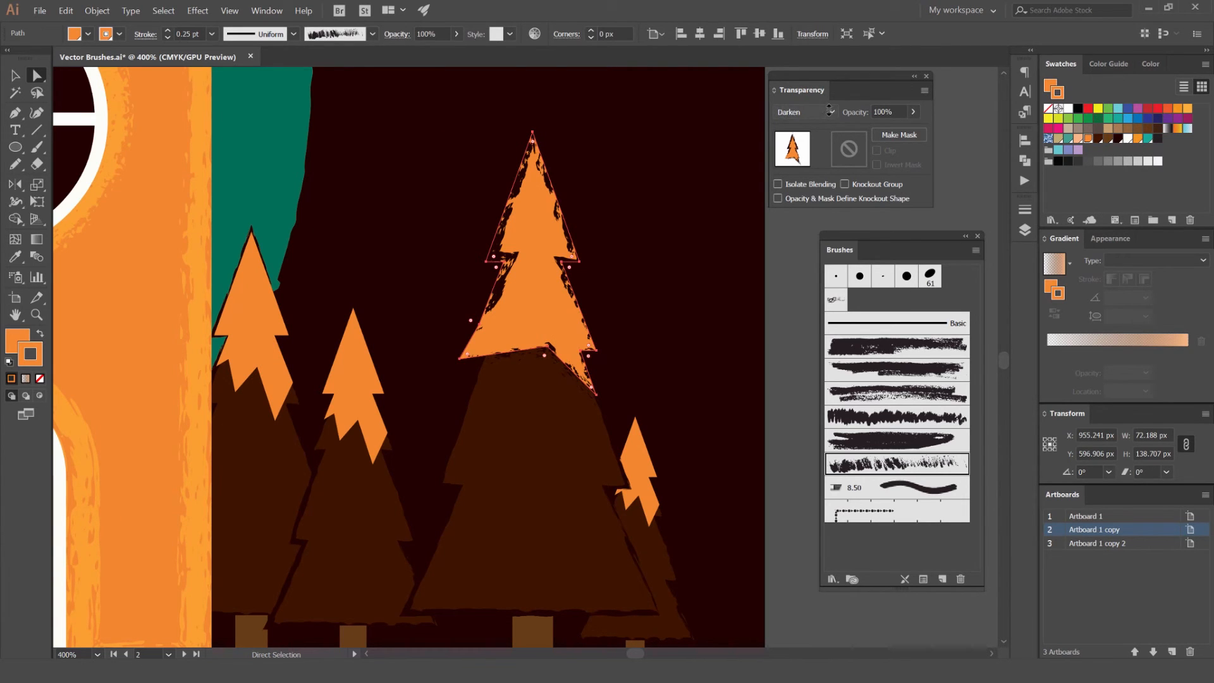
# - Try other blend modes on the largest tree's orange top, move it aside as a test and undo these trials
pyautogui.scroll(-6, 825, 112)
pyautogui.hotkey('ctrl', 'z')
pyautogui.hotkey('ctrl', 'z')
pyautogui.hotkey('ctrl', 'z')
pyautogui.hotkey('ctrl', 'z')
pyautogui.hotkey('ctrl', 'z')
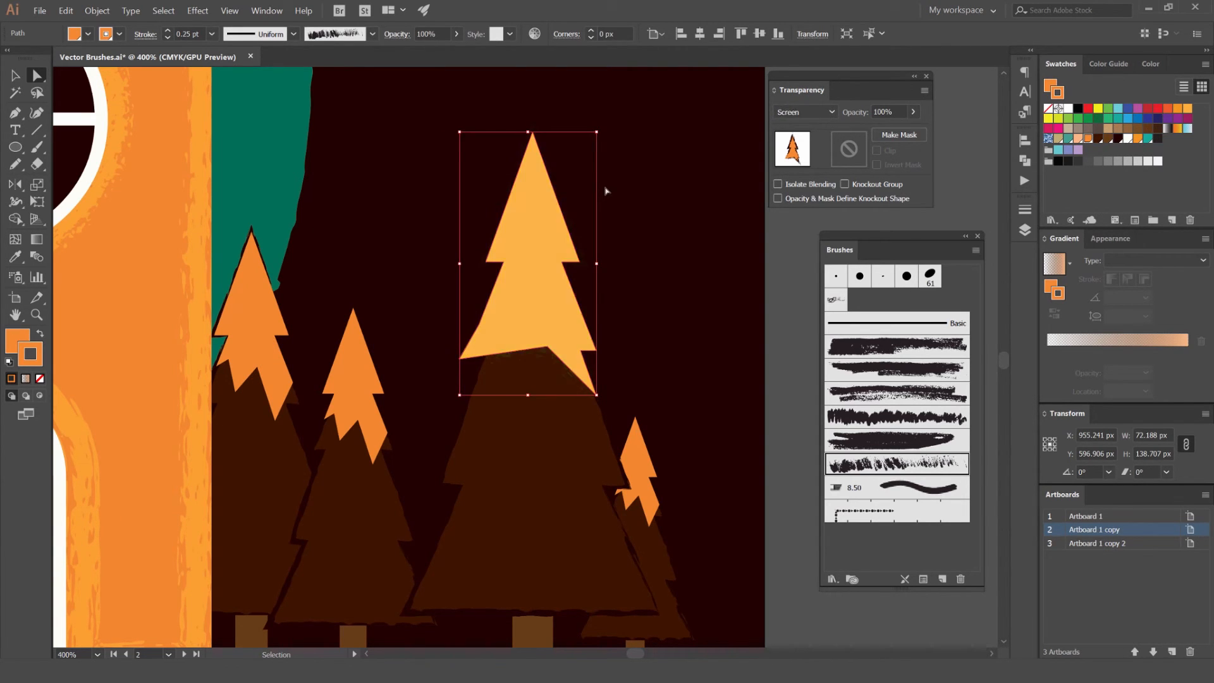
pyautogui.press('v')
pyautogui.hotkey('ctrl', 'z')
pyautogui.moveTo(548, 197); pyautogui.dragTo(657, 167)
pyautogui.hotkey('ctrl', 'z')
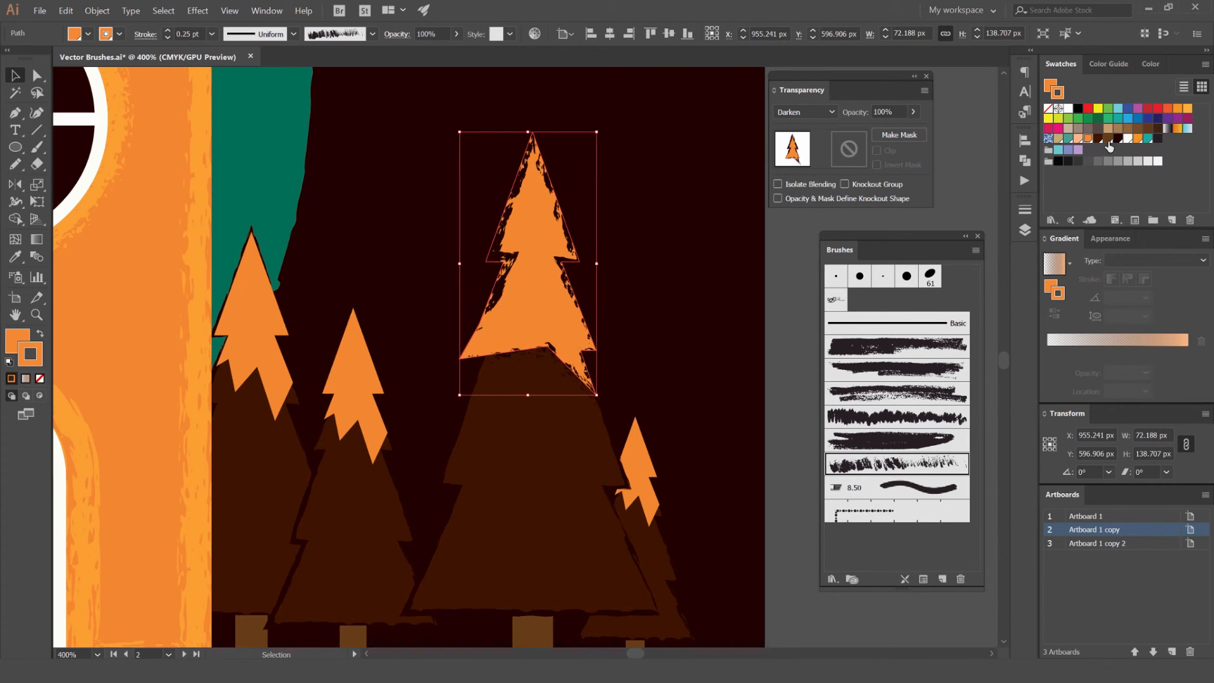
# - Make the brush stroke of the largest tree's orange top white and set the shape's blend mode to Soft Light
pyautogui.click(1129, 139)
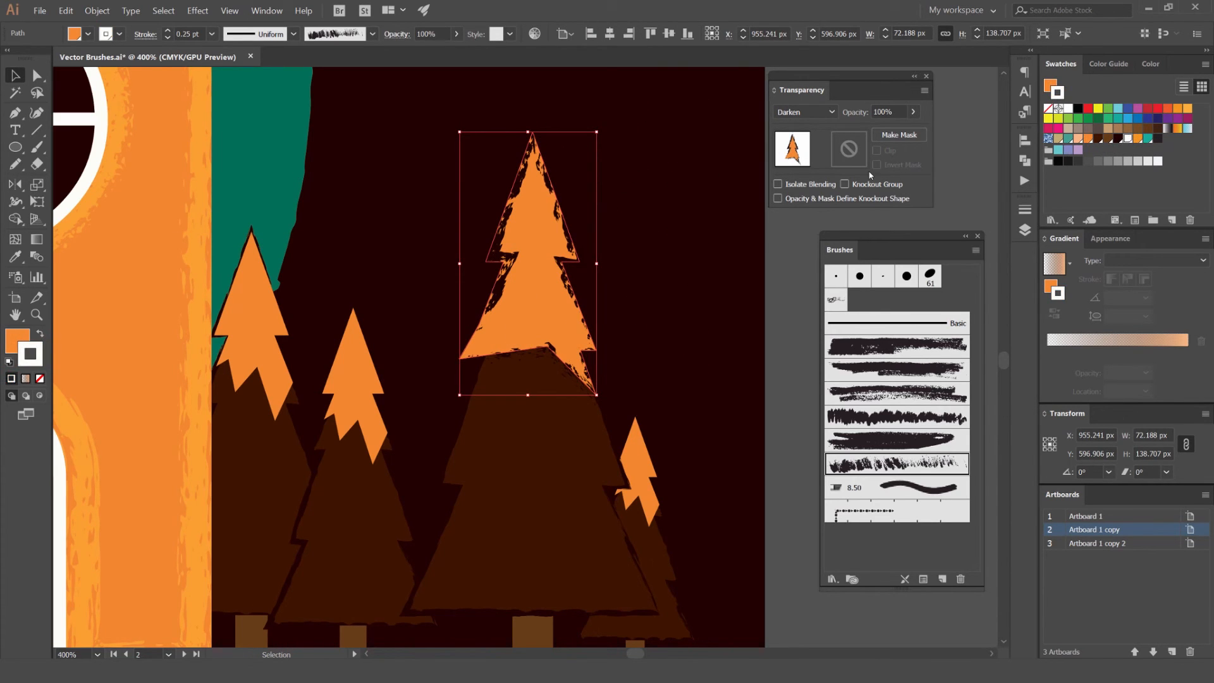
pyautogui.scroll(-4, 805, 112)
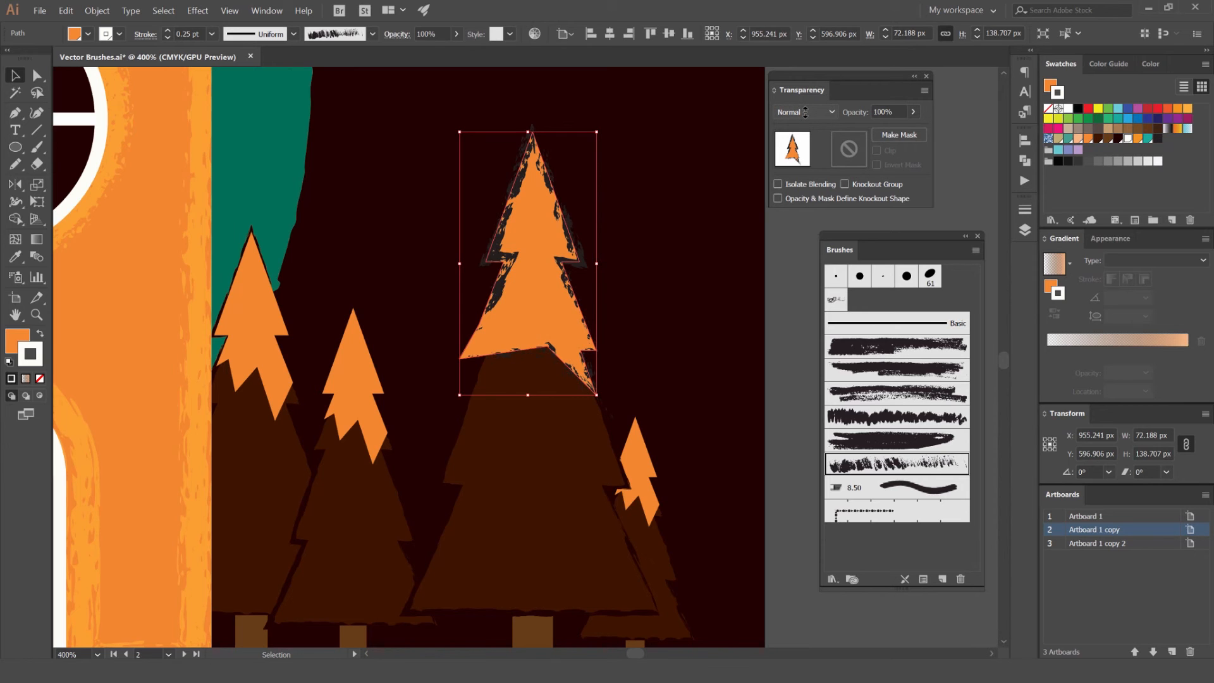
pyautogui.scroll(1, 804, 112)
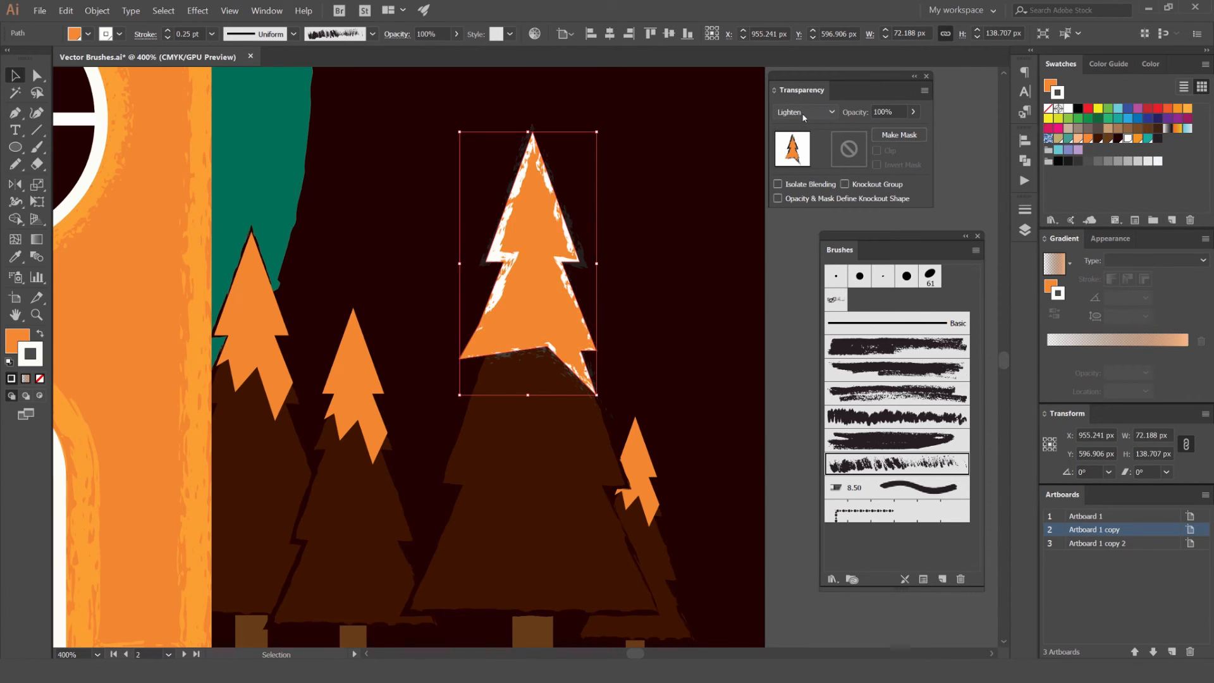
pyautogui.scroll(-4, 657, 151)
pyautogui.scroll(3, 657, 151)
pyautogui.scroll(-4, 795, 114)
pyautogui.scroll(-1, 794, 118)
pyautogui.scroll(1, 795, 118)
pyautogui.click(749, 147)
pyautogui.scroll(-1, 750, 147)
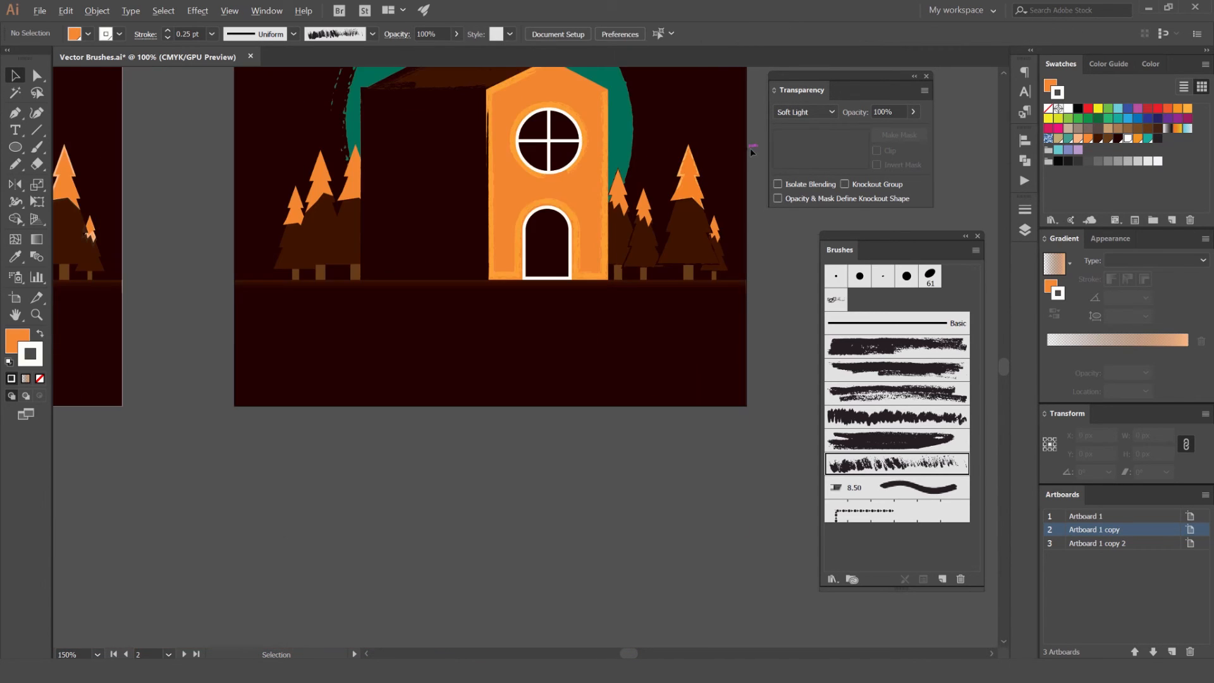
pyautogui.scroll(-1, 721, 155)
pyautogui.scroll(-2, 676, 247)
# - Try the third rough art brush on the orange tops of the two trees nearest the house and undo it
pyautogui.scroll(4, 674, 231)
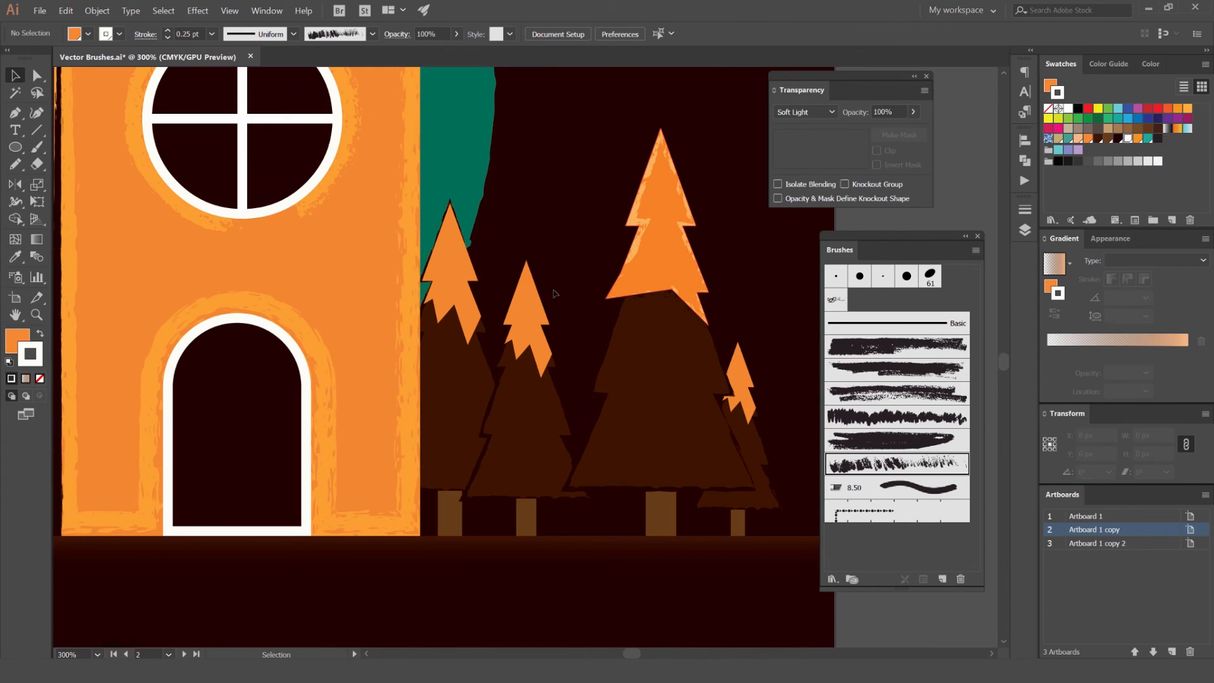
pyautogui.moveTo(537, 299); pyautogui.dragTo(567, 284)
pyautogui.hotkey('ctrl', 'z')
pyautogui.click(572, 258)
pyautogui.press('a')
pyautogui.click(528, 303)
pyautogui.keyDown('shift'); pyautogui.click(458, 277); pyautogui.keyUp('shift')
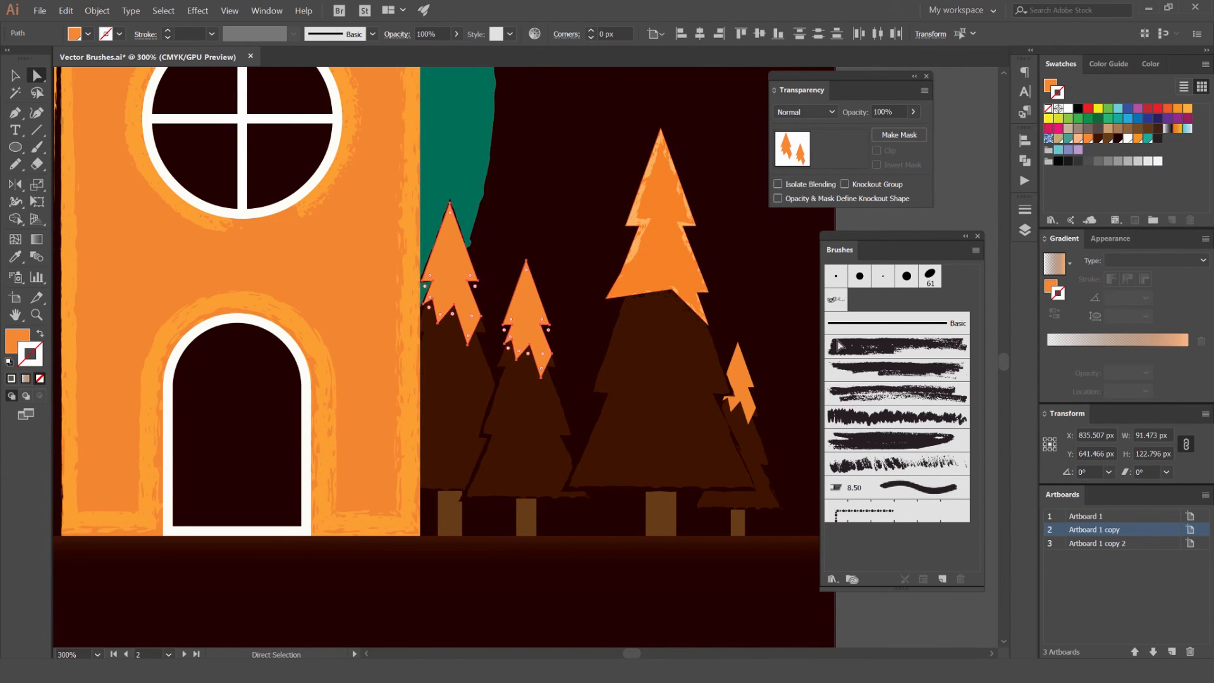
pyautogui.click(880, 393)
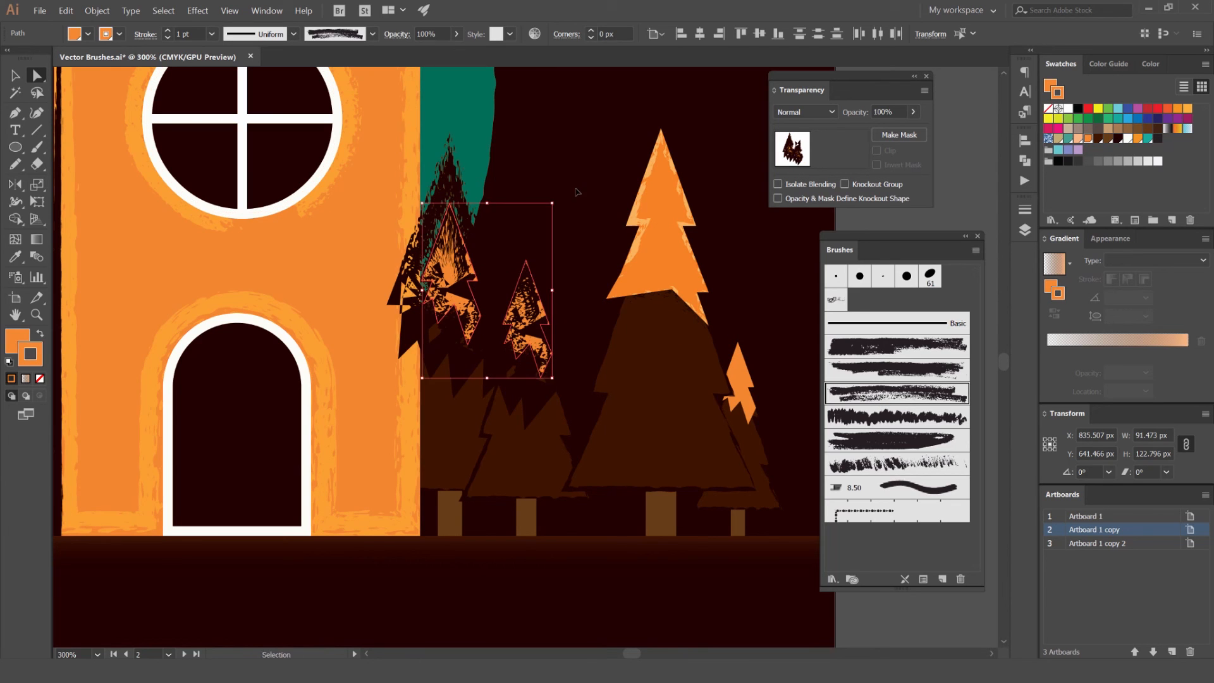
pyautogui.hotkey('ctrl', 'z')
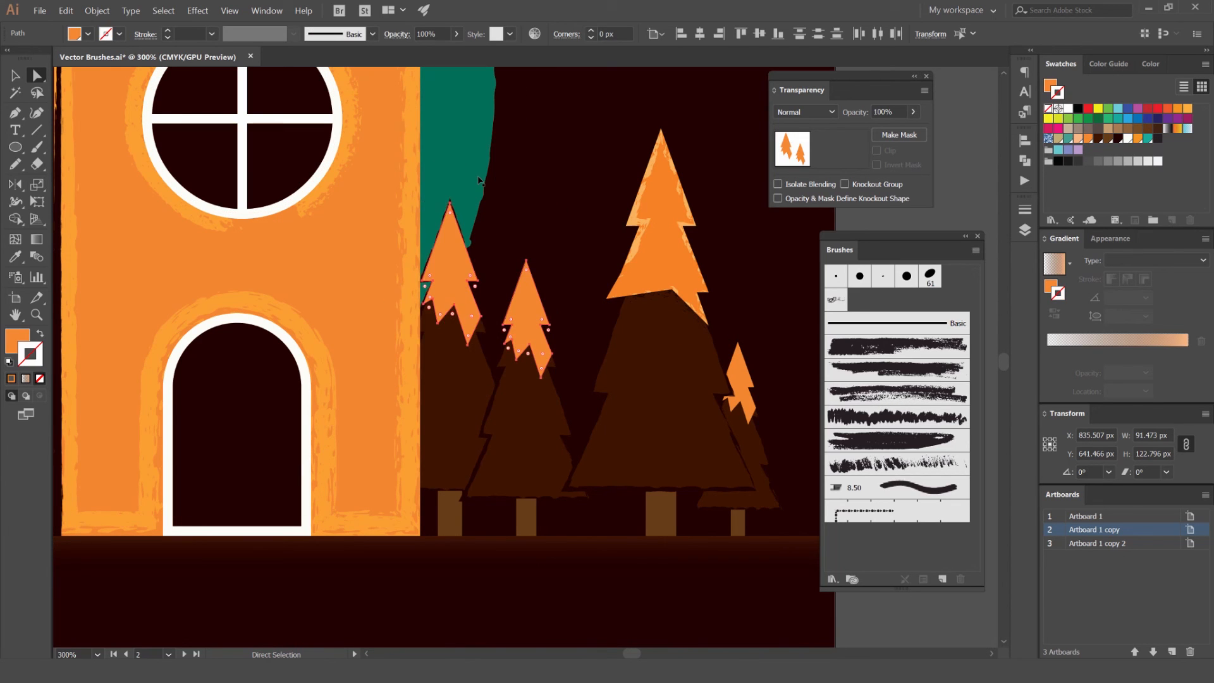
pyautogui.hotkey('ctrl', 'z')
# - Compare the textured house illustration with the version on the neighbouring artboard and examine its overall look
pyautogui.click(534, 151)
pyautogui.click(555, 151)
pyautogui.scroll(-3, 554, 152)
pyautogui.moveTo(553, 161); pyautogui.dragTo(642, 282)
pyautogui.click(677, 215)
pyautogui.moveTo(534, 197); pyautogui.dragTo(592, 259)
pyautogui.scroll(-1, 566, 245)
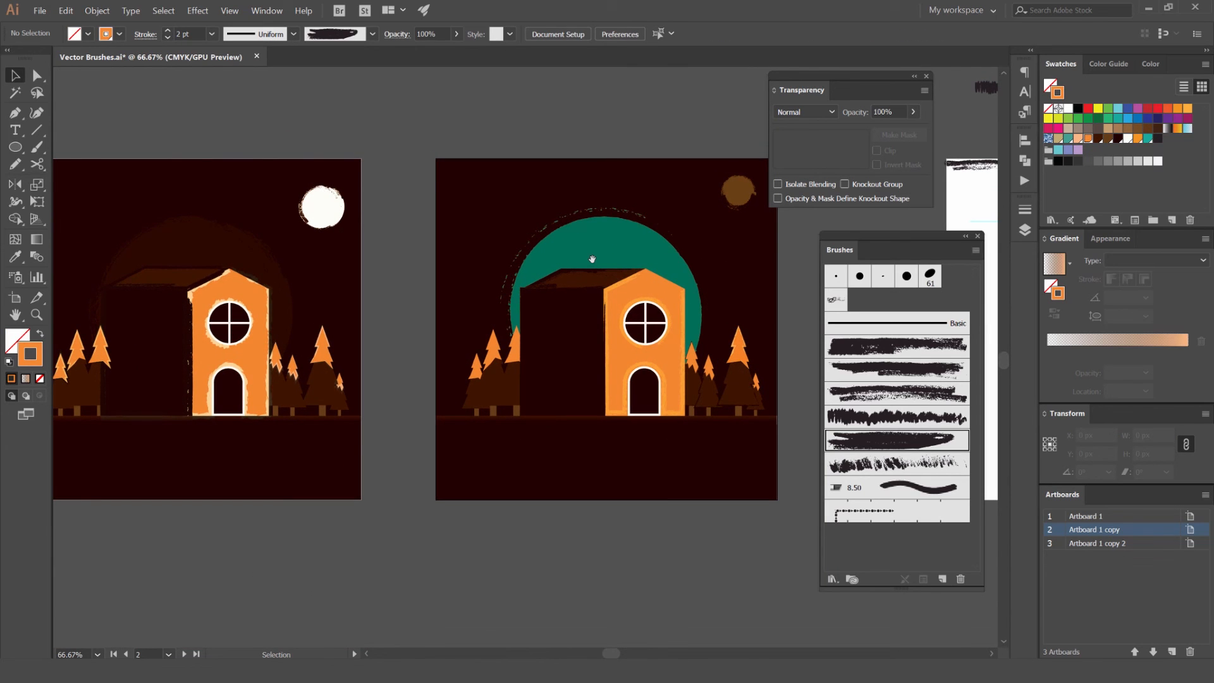
pyautogui.scroll(2, 681, 255)
pyautogui.moveTo(761, 251); pyautogui.dragTo(673, 239)
pyautogui.scroll(-1, 658, 230)
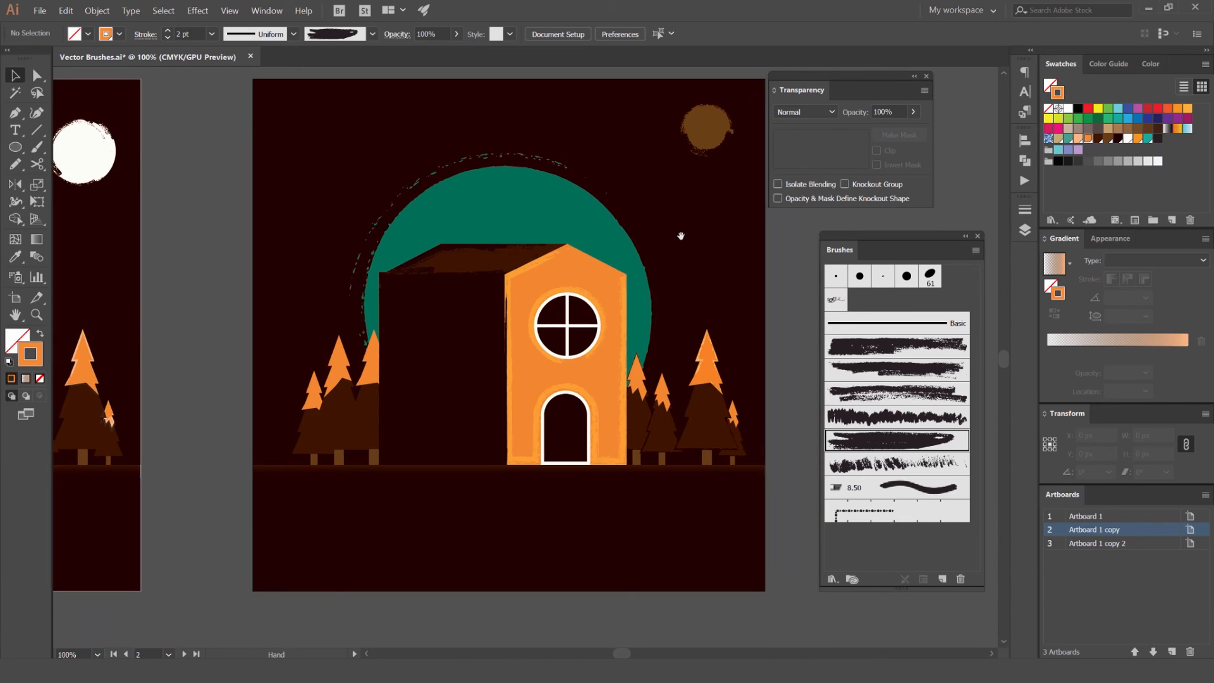